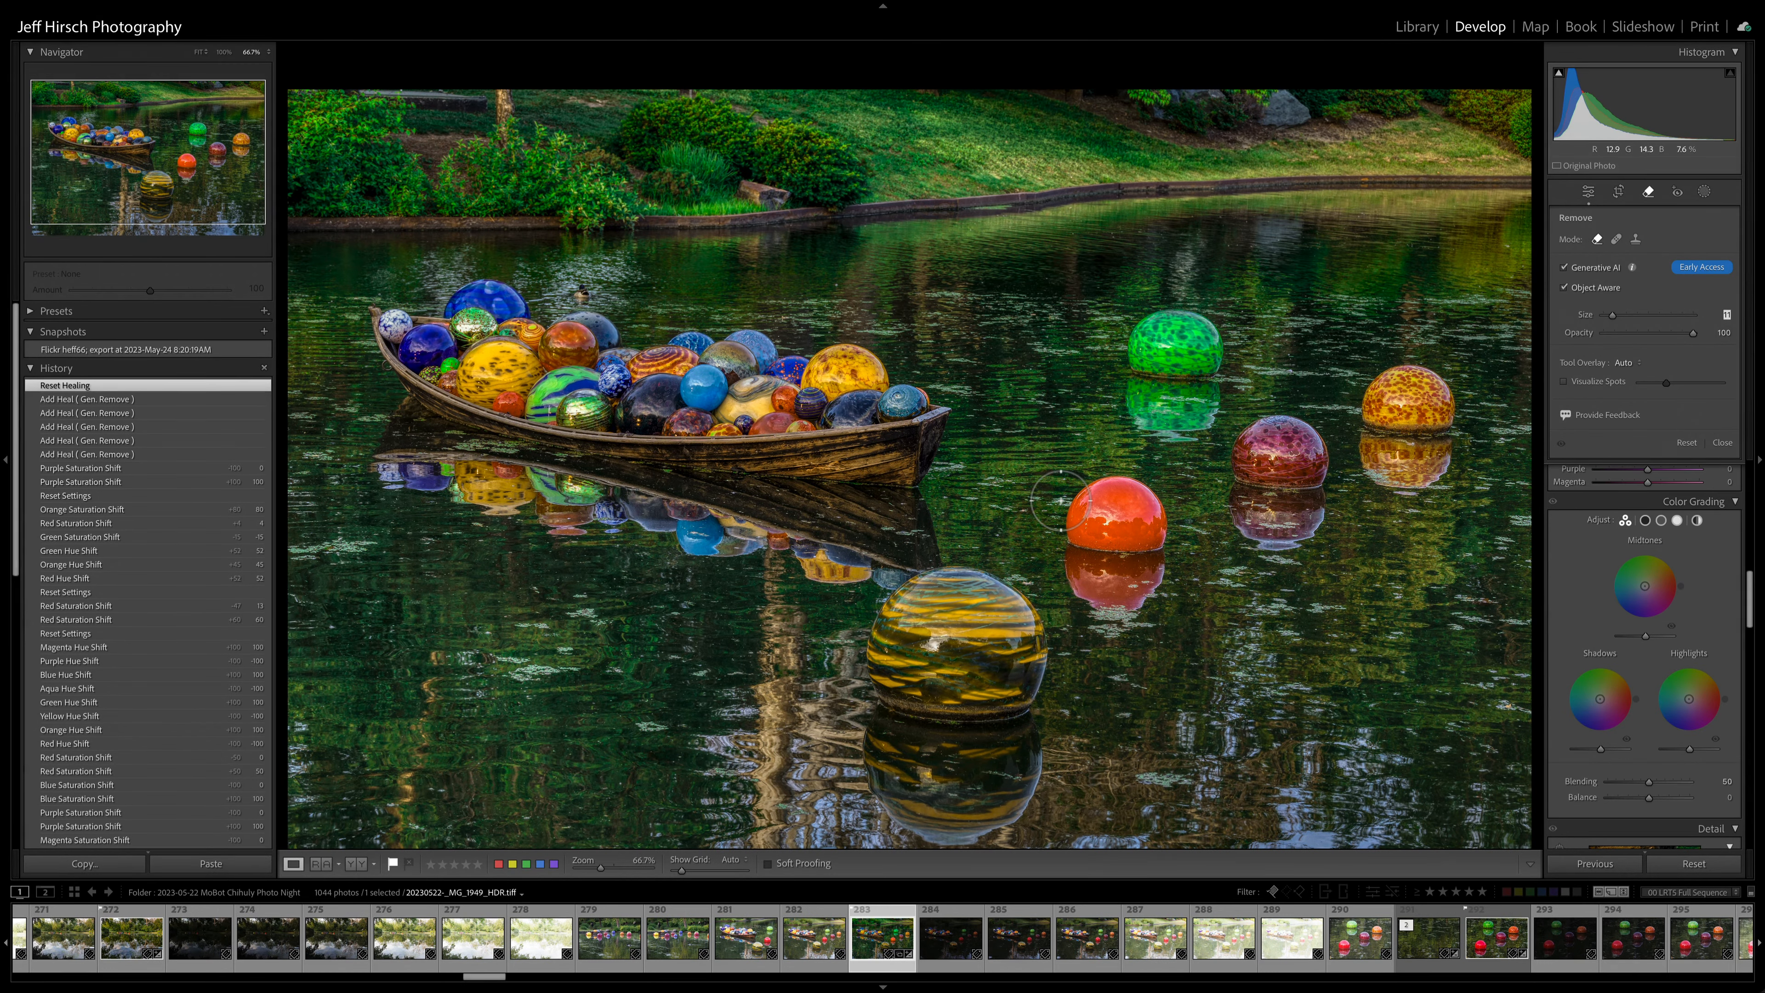
- Mark the red glass ball and its reflection for generative removal and set the mask refinement brush size to 14
{"action": "mouse_move", "coordinate": [1063, 501]}
{"action": "left_mouse_down"}
{"action": "mouse_move", "coordinate": [1063, 519]}
{"action": "mouse_move", "coordinate": [1108, 490]}
{"action": "mouse_move", "coordinate": [1147, 511]}
{"action": "mouse_move", "coordinate": [1144, 573]}
{"action": "mouse_move", "coordinate": [1107, 623]}
{"action": "mouse_move", "coordinate": [1071, 507]}
{"action": "left_mouse_up"}
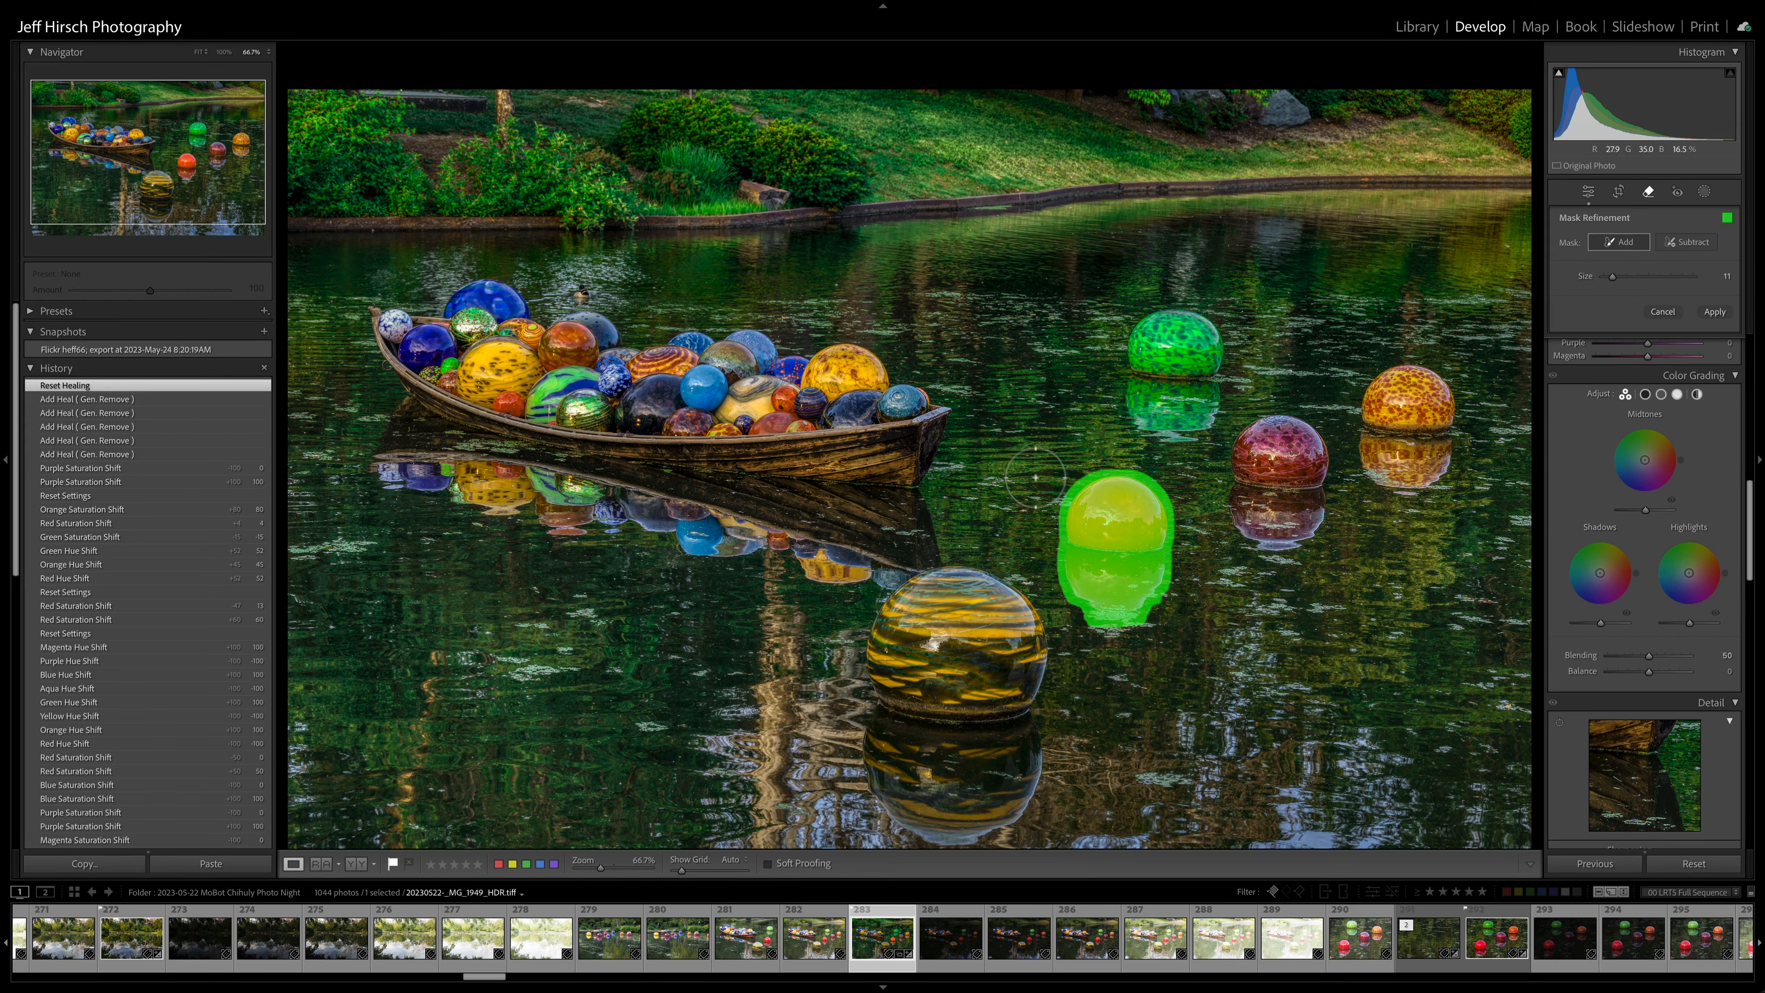
{"action": "key", "text": "bracketright"}
{"action": "key", "text": "bracketright"}
{"action": "key", "text": "bracketright"}
{"action": "key", "text": "bracketleft"}
{"action": "key", "text": "bracketleft"}
{"action": "key", "text": "bracketleft"}
{"action": "key", "text": "bracketleft"}
{"action": "key", "text": "bracketleft"}
{"action": "key", "text": "bracketleft"}
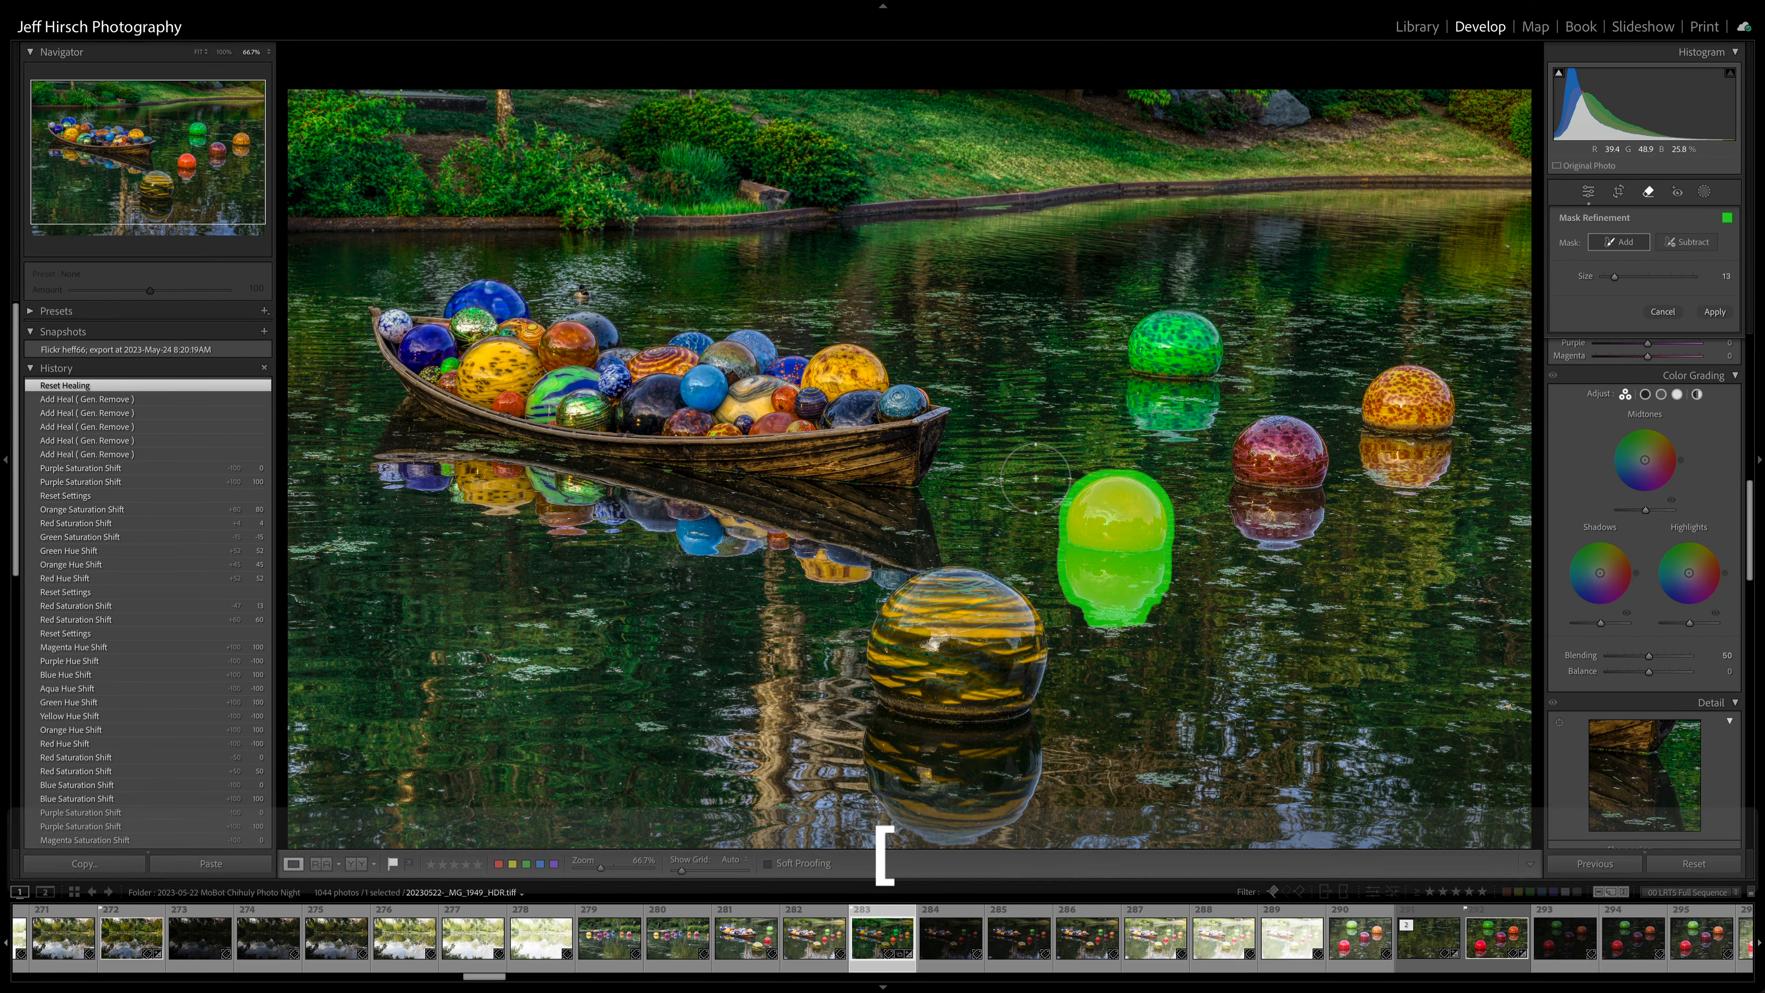
{"action": "key", "text": "bracketright"}
{"action": "key", "text": "bracketright"}
{"action": "key", "text": "bracketright"}
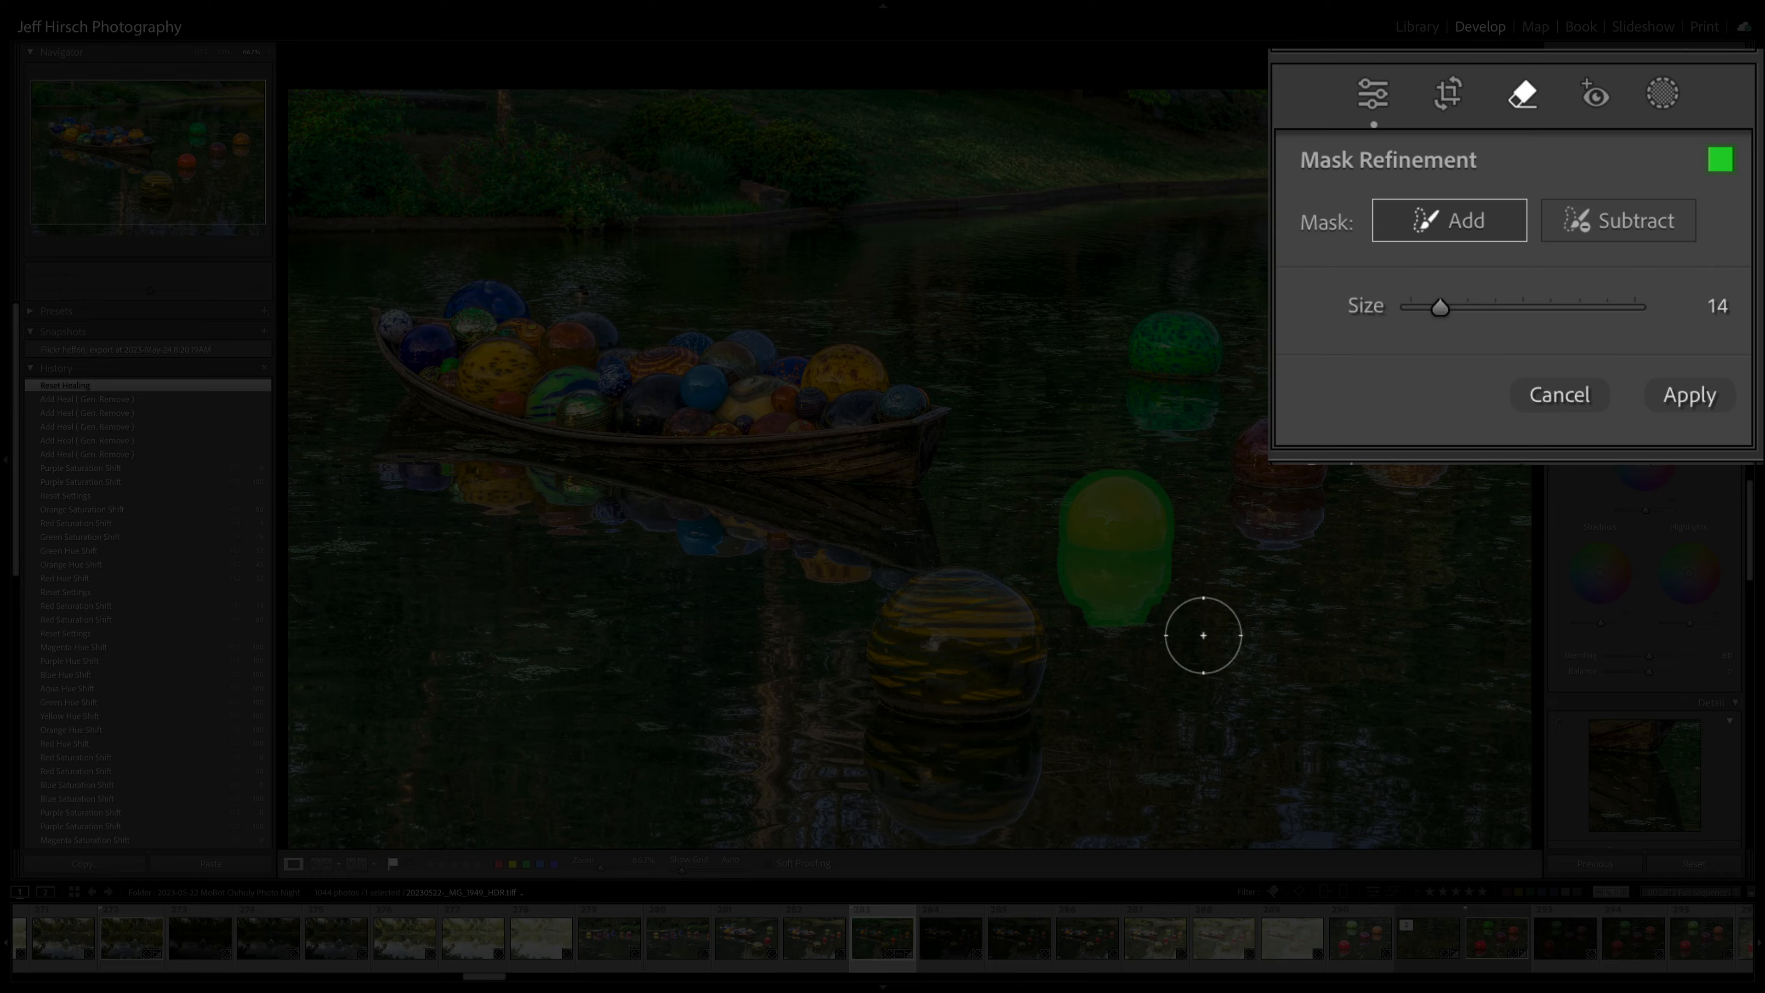
- Subtract the mask's lower edge beneath the red ball's reflection with a size 7 brush and apply the removal
{"action": "key", "text": "bracketleft"}
{"action": "key", "text": "bracketleft"}
{"action": "key", "text": "bracketleft"}
{"action": "key", "text": "bracketleft"}
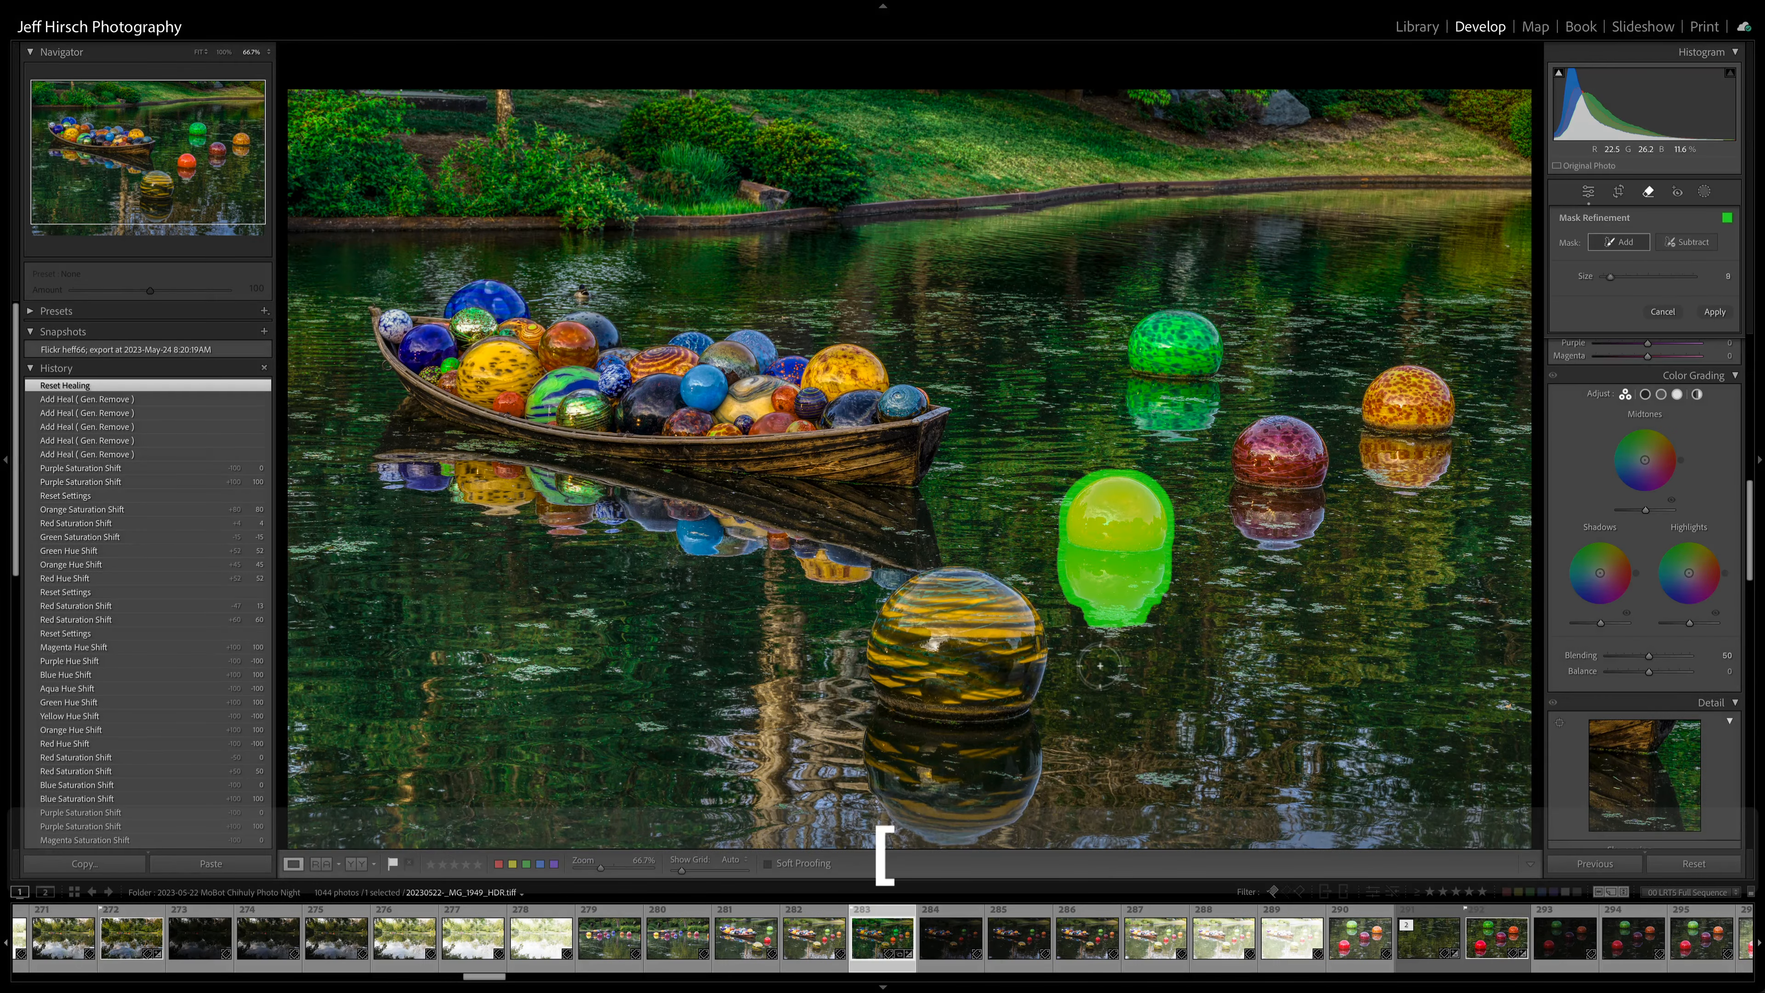
{"action": "key", "text": "alt"}
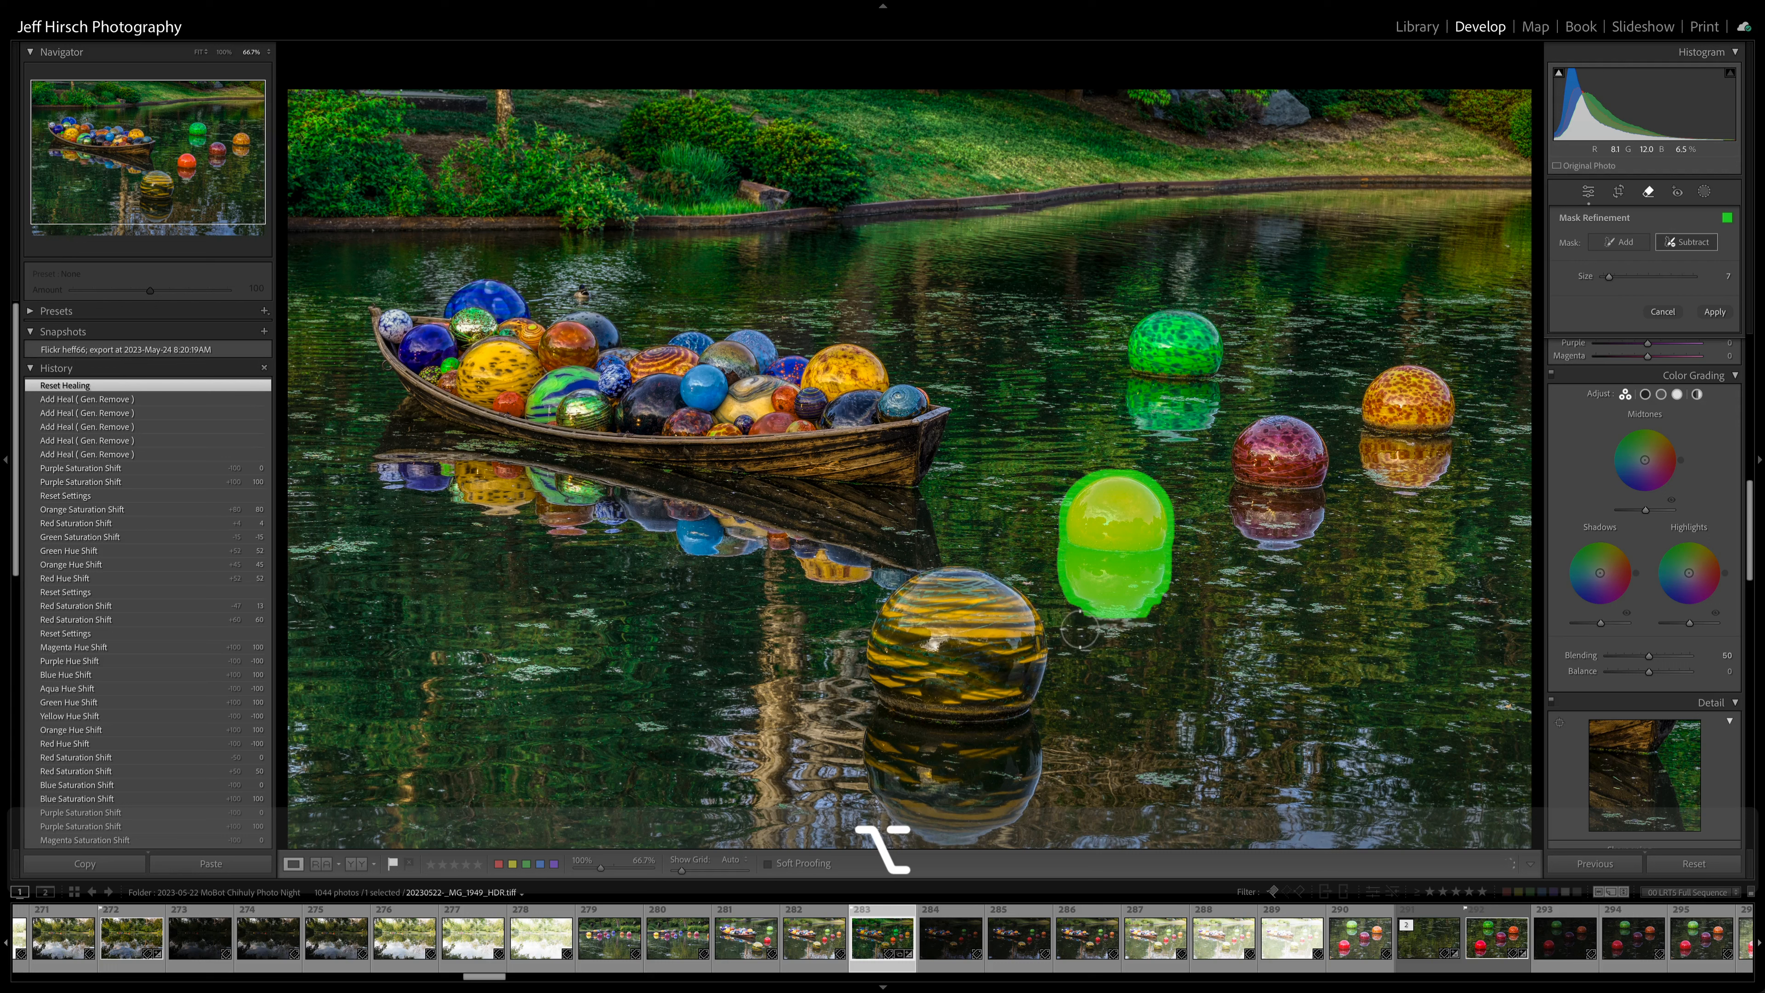
{"action": "left_click", "coordinate": [1722, 313]}
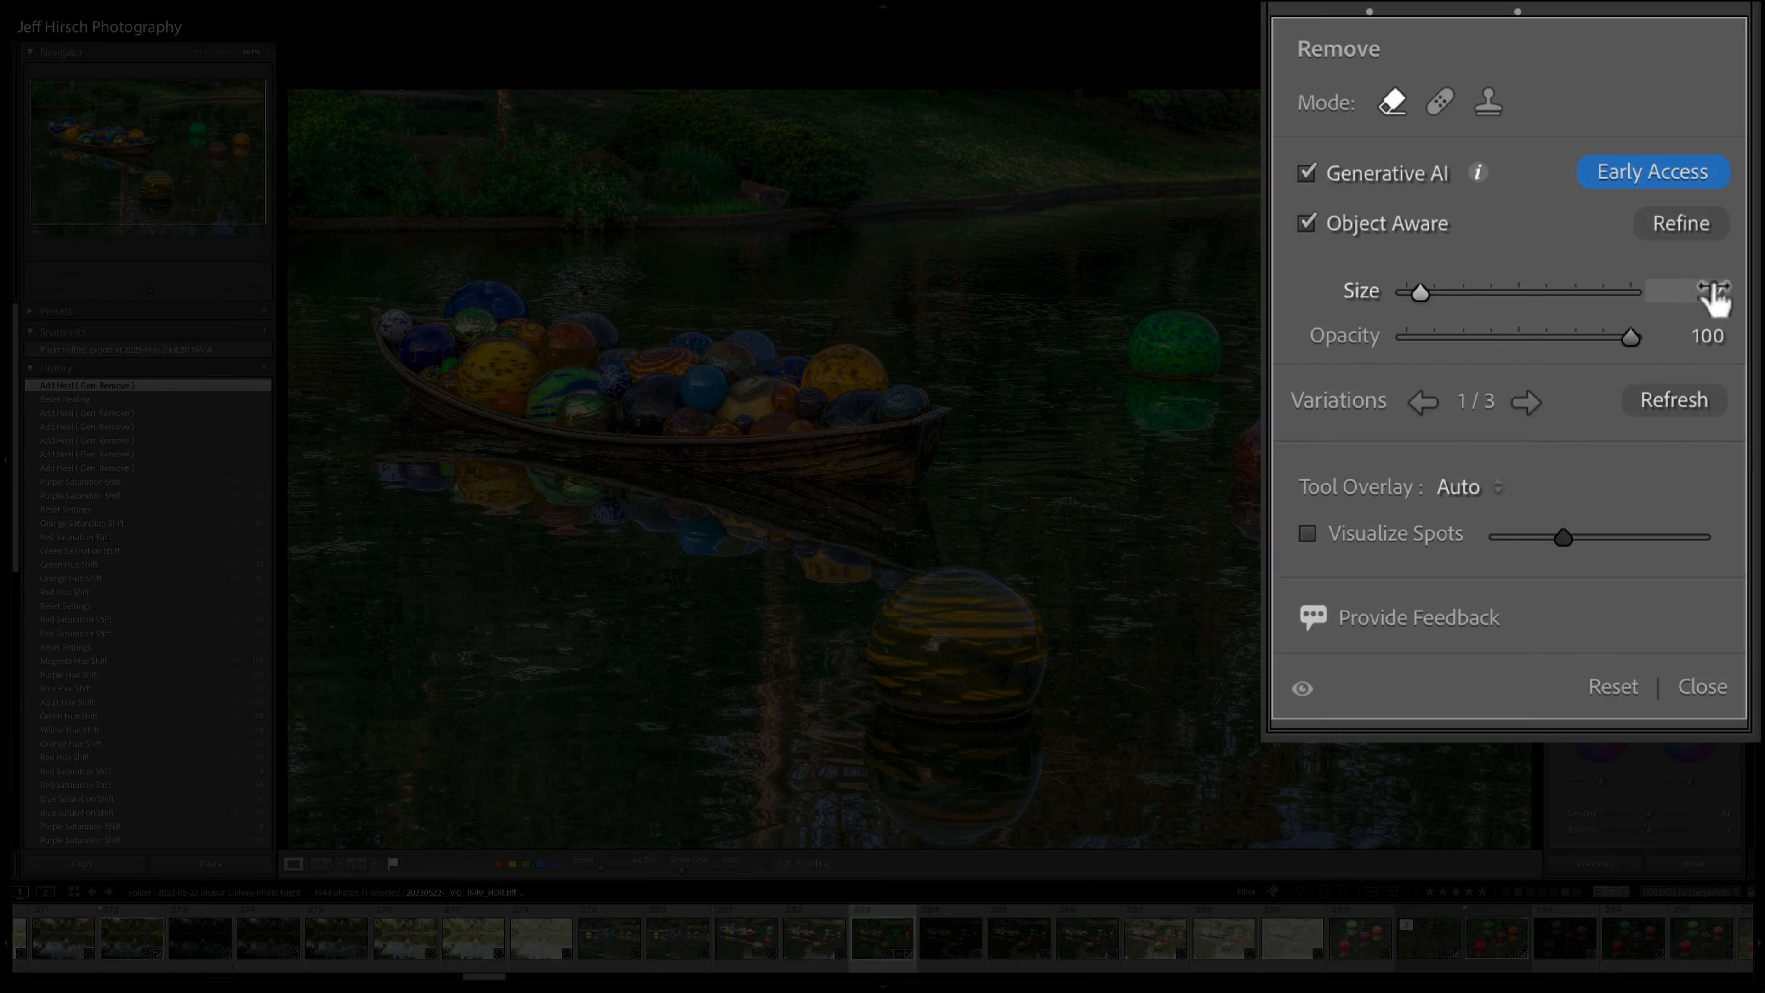
- Step through the red ball removal's variations to the third one and refresh them for a new set
{"action": "left_click", "coordinate": [1527, 403]}
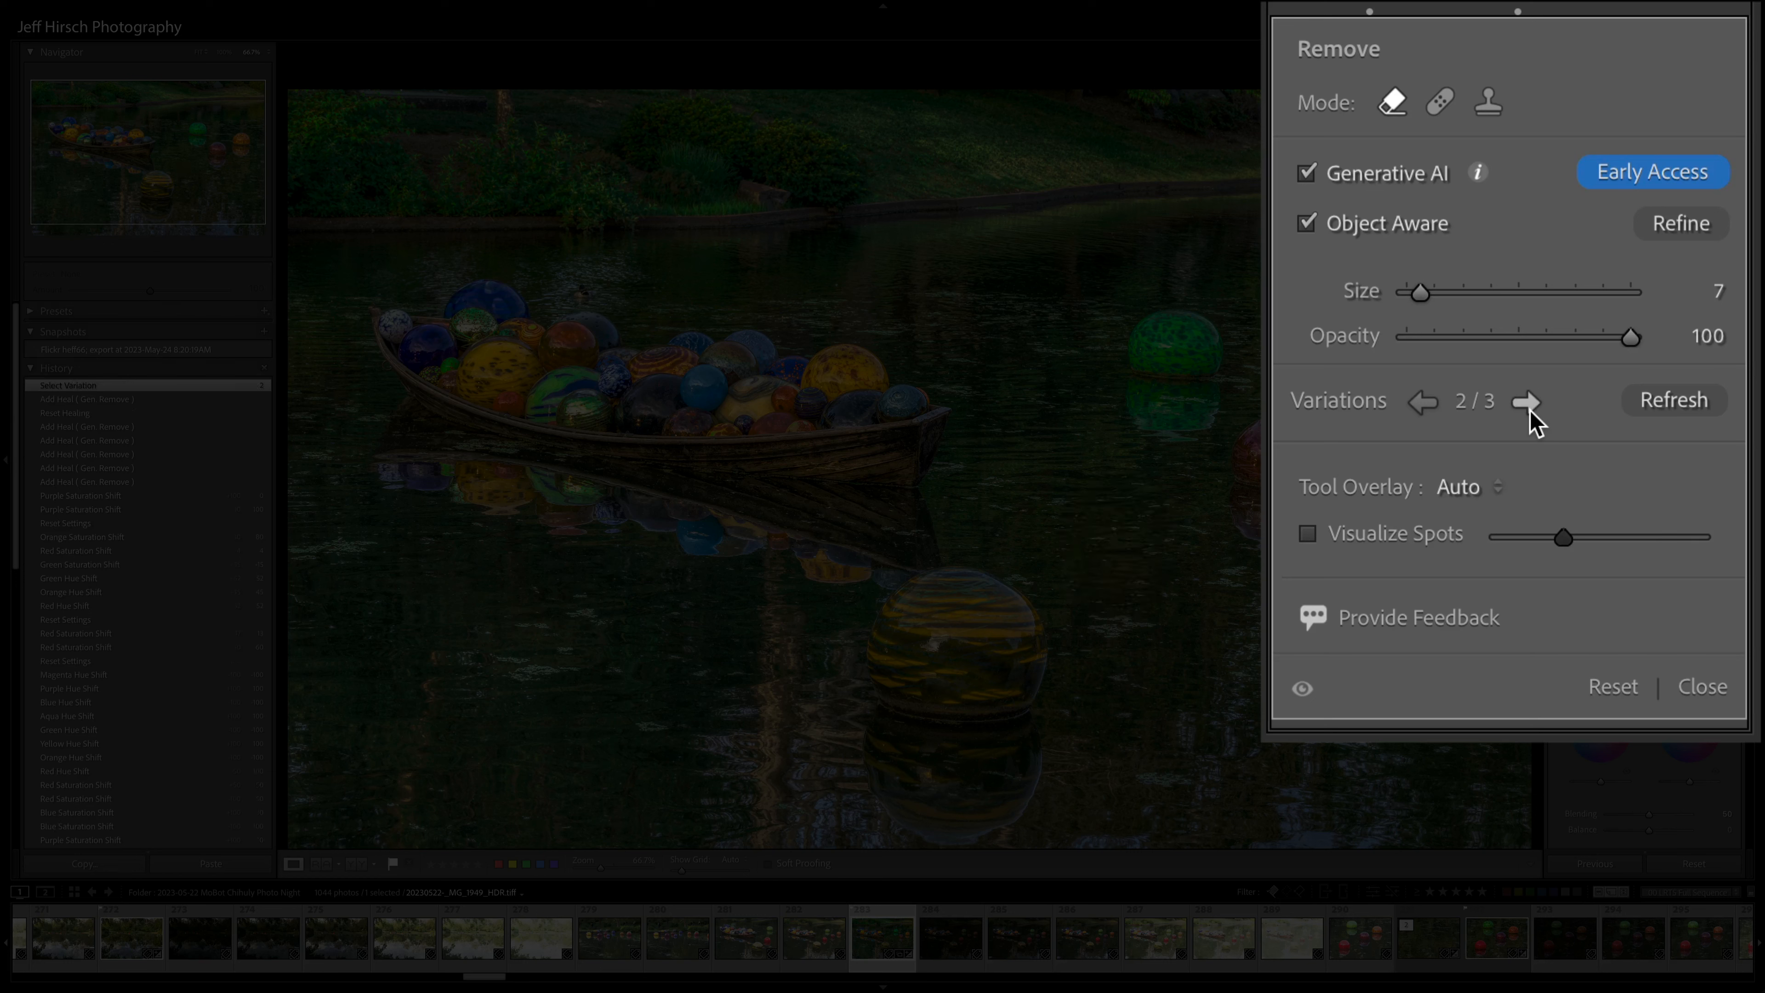
{"action": "left_click", "coordinate": [1527, 404]}
{"action": "left_click", "coordinate": [1670, 415]}
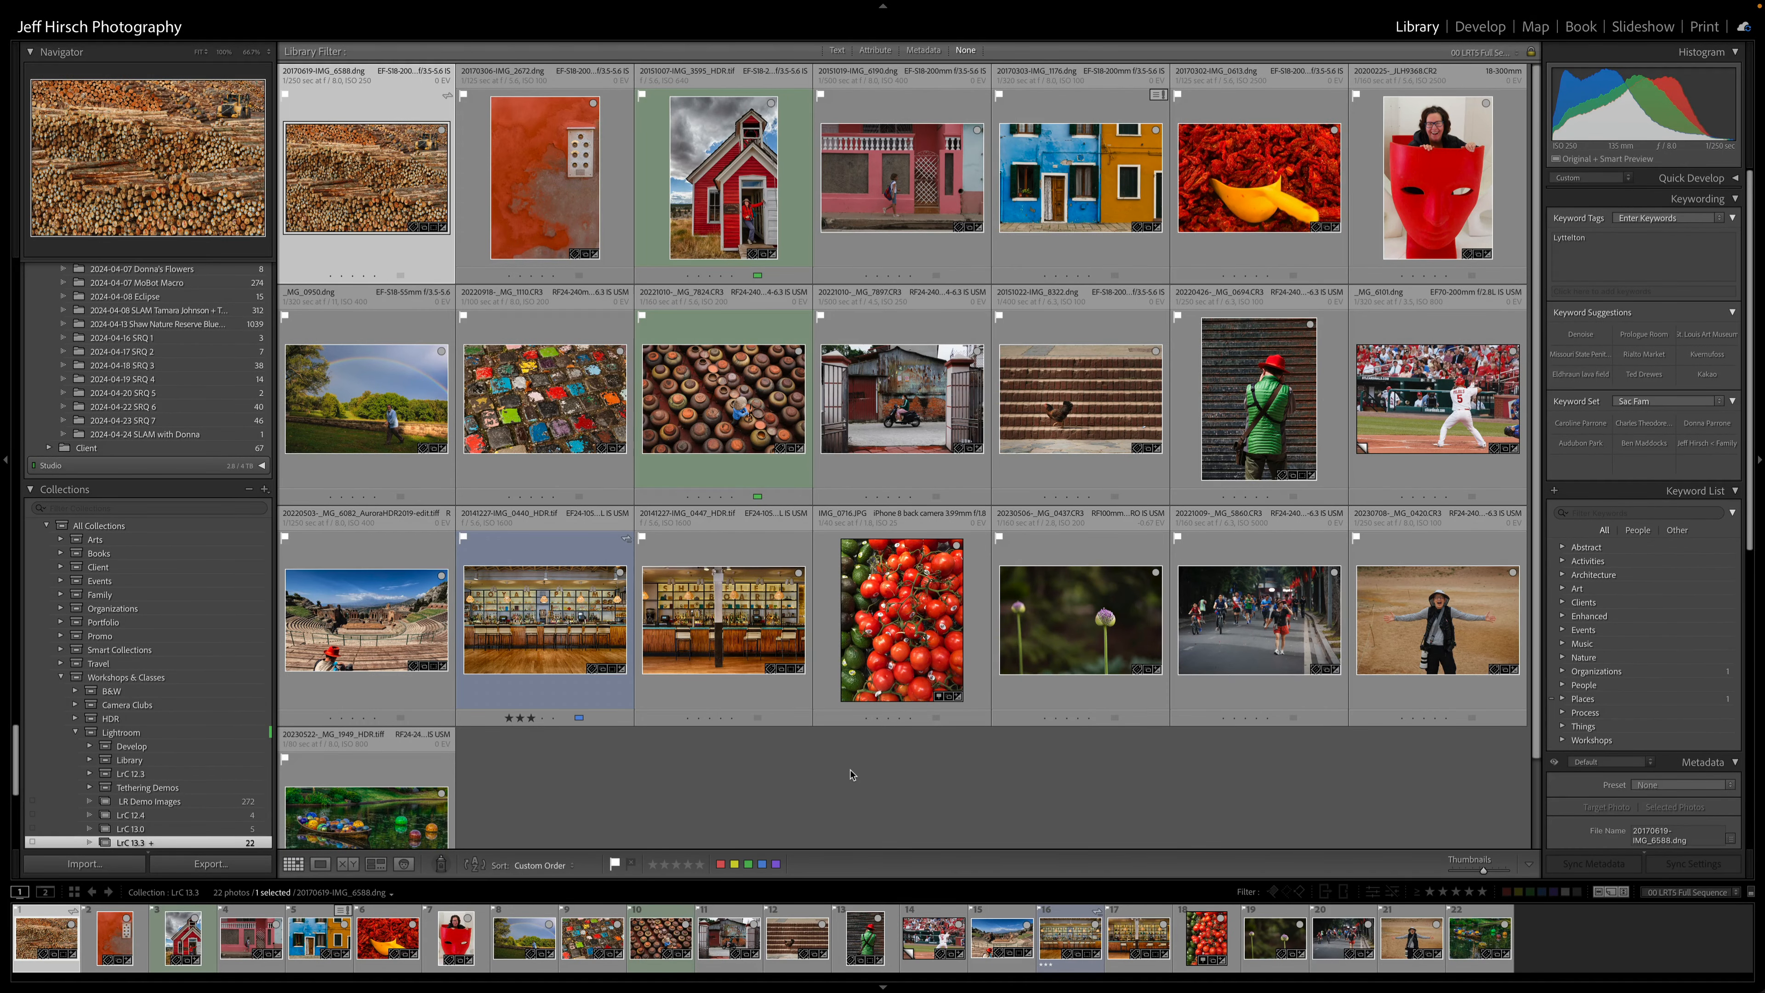
- Open the log-pile photo for developing and remove the yellow loader with generative Remove, using a brush size of 15
{"action": "key", "text": "d"}
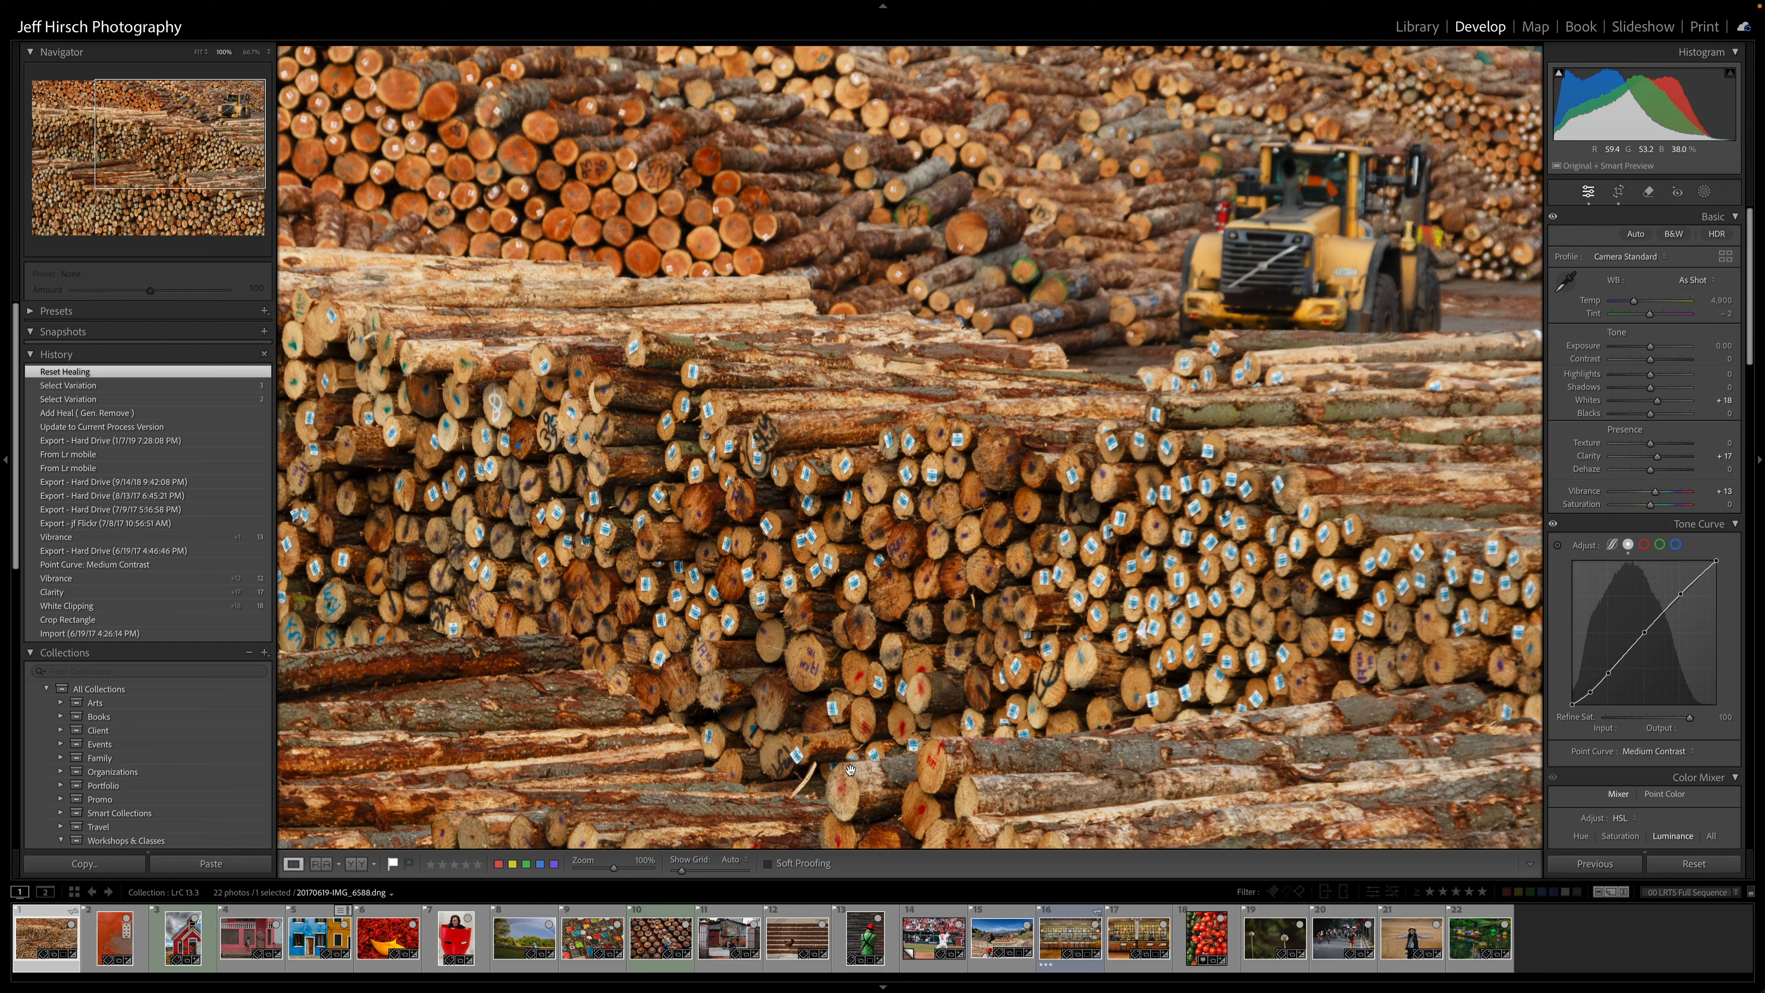
{"action": "key", "text": "q"}
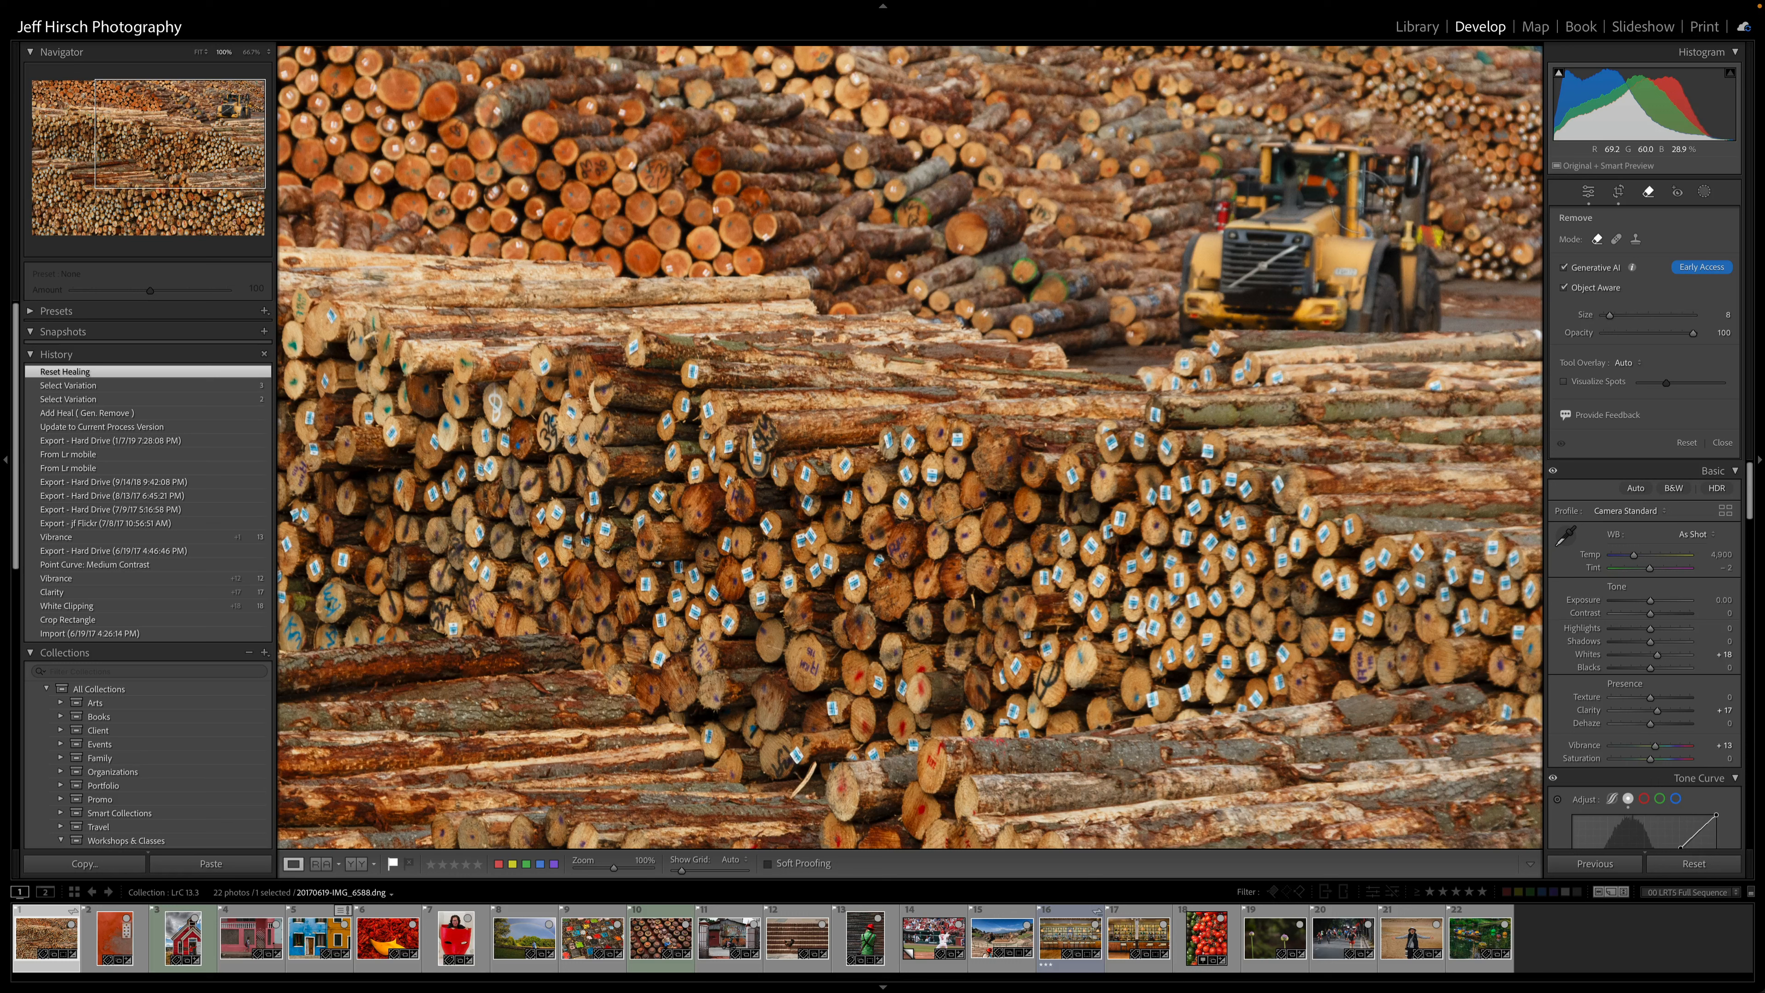
{"action": "key", "text": "bracketright"}
{"action": "key", "text": "bracketright"}
{"action": "key", "text": "bracketright"}
{"action": "key", "text": "bracketright"}
{"action": "key", "text": "bracketright"}
{"action": "key", "text": "bracketright"}
{"action": "key", "text": "bracketright"}
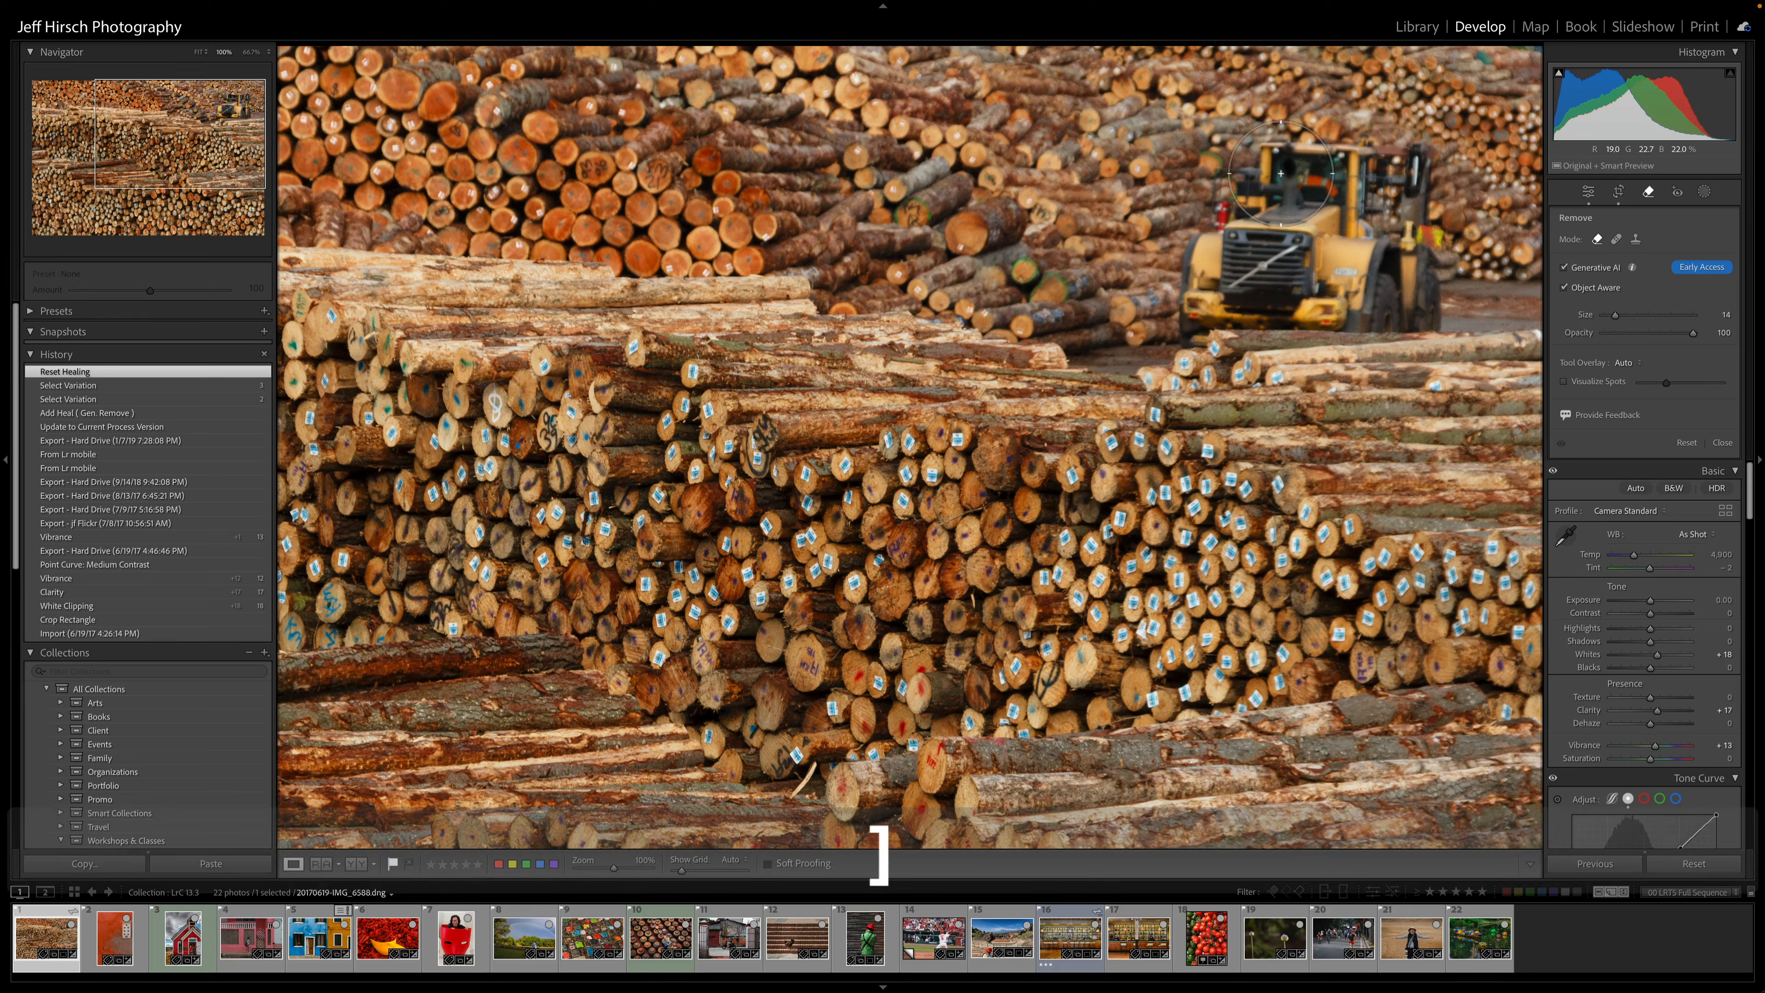
{"action": "mouse_move", "coordinate": [1281, 167]}
{"action": "left_mouse_down"}
{"action": "mouse_move", "coordinate": [1424, 167]}
{"action": "mouse_move", "coordinate": [1414, 204]}
{"action": "mouse_move", "coordinate": [1236, 216]}
{"action": "mouse_move", "coordinate": [1192, 278]}
{"action": "mouse_move", "coordinate": [1195, 316]}
{"action": "mouse_move", "coordinate": [1411, 312]}
{"action": "mouse_move", "coordinate": [1420, 246]}
{"action": "mouse_move", "coordinate": [1243, 261]}
{"action": "left_mouse_up"}
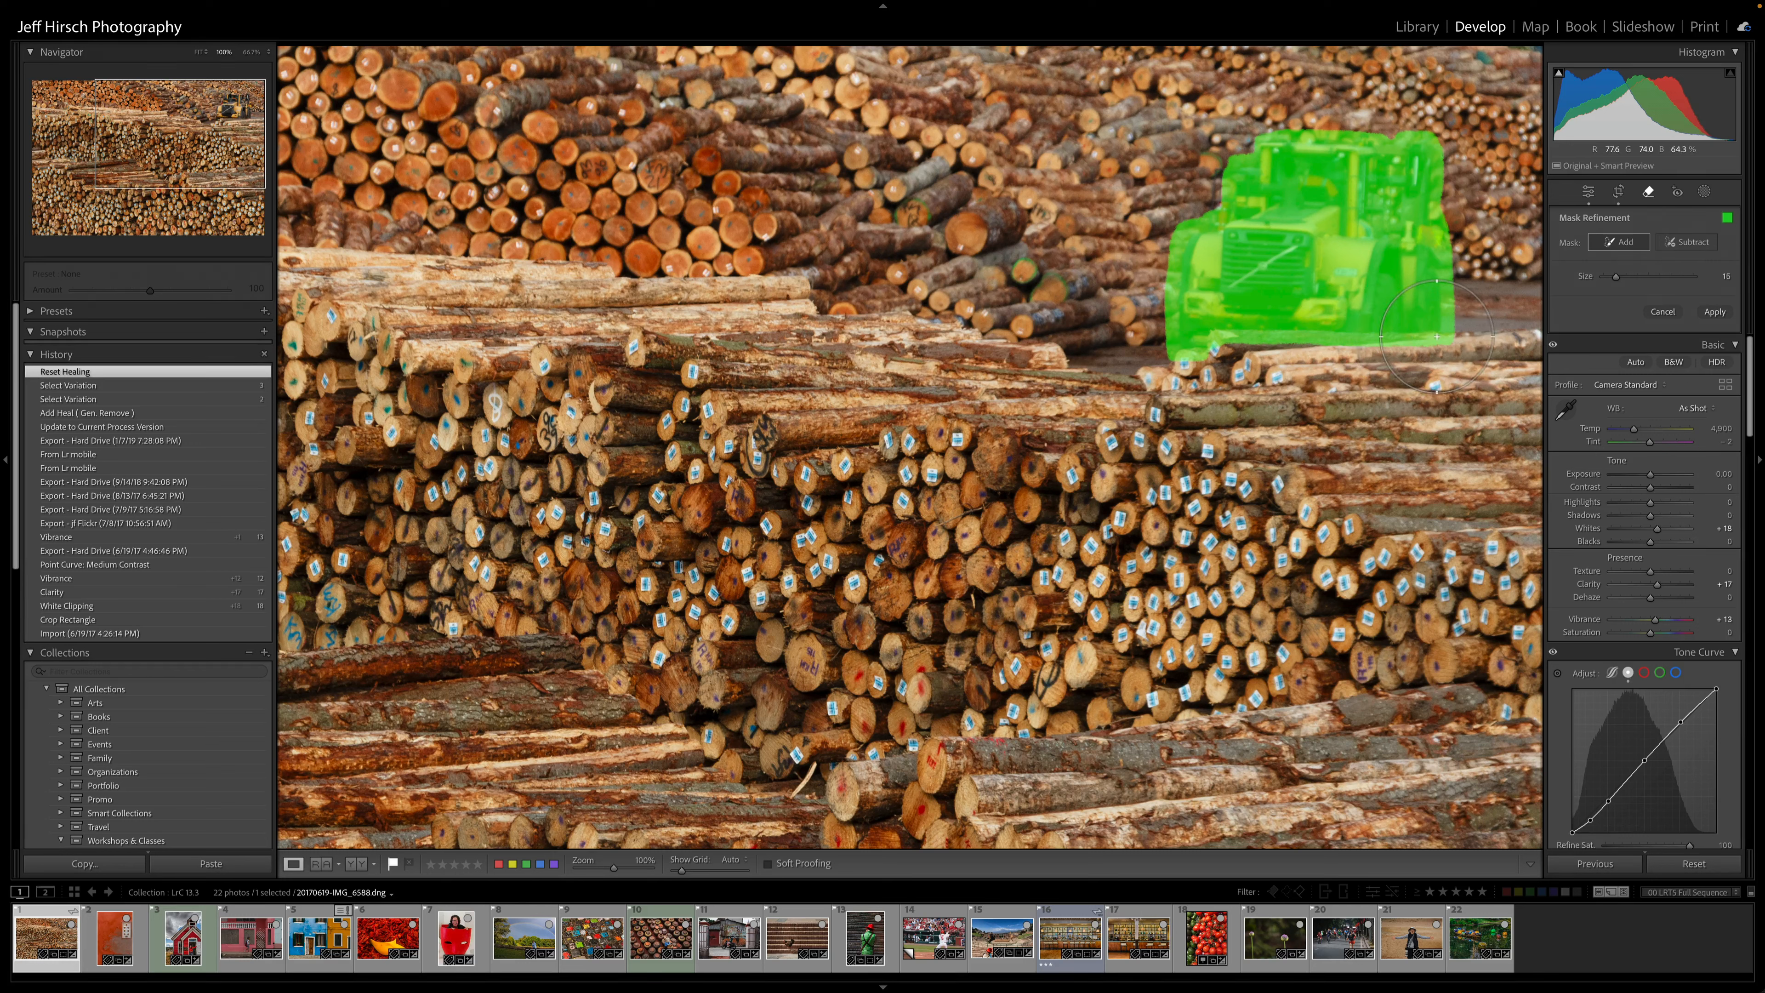
{"action": "left_click", "coordinate": [1715, 312]}
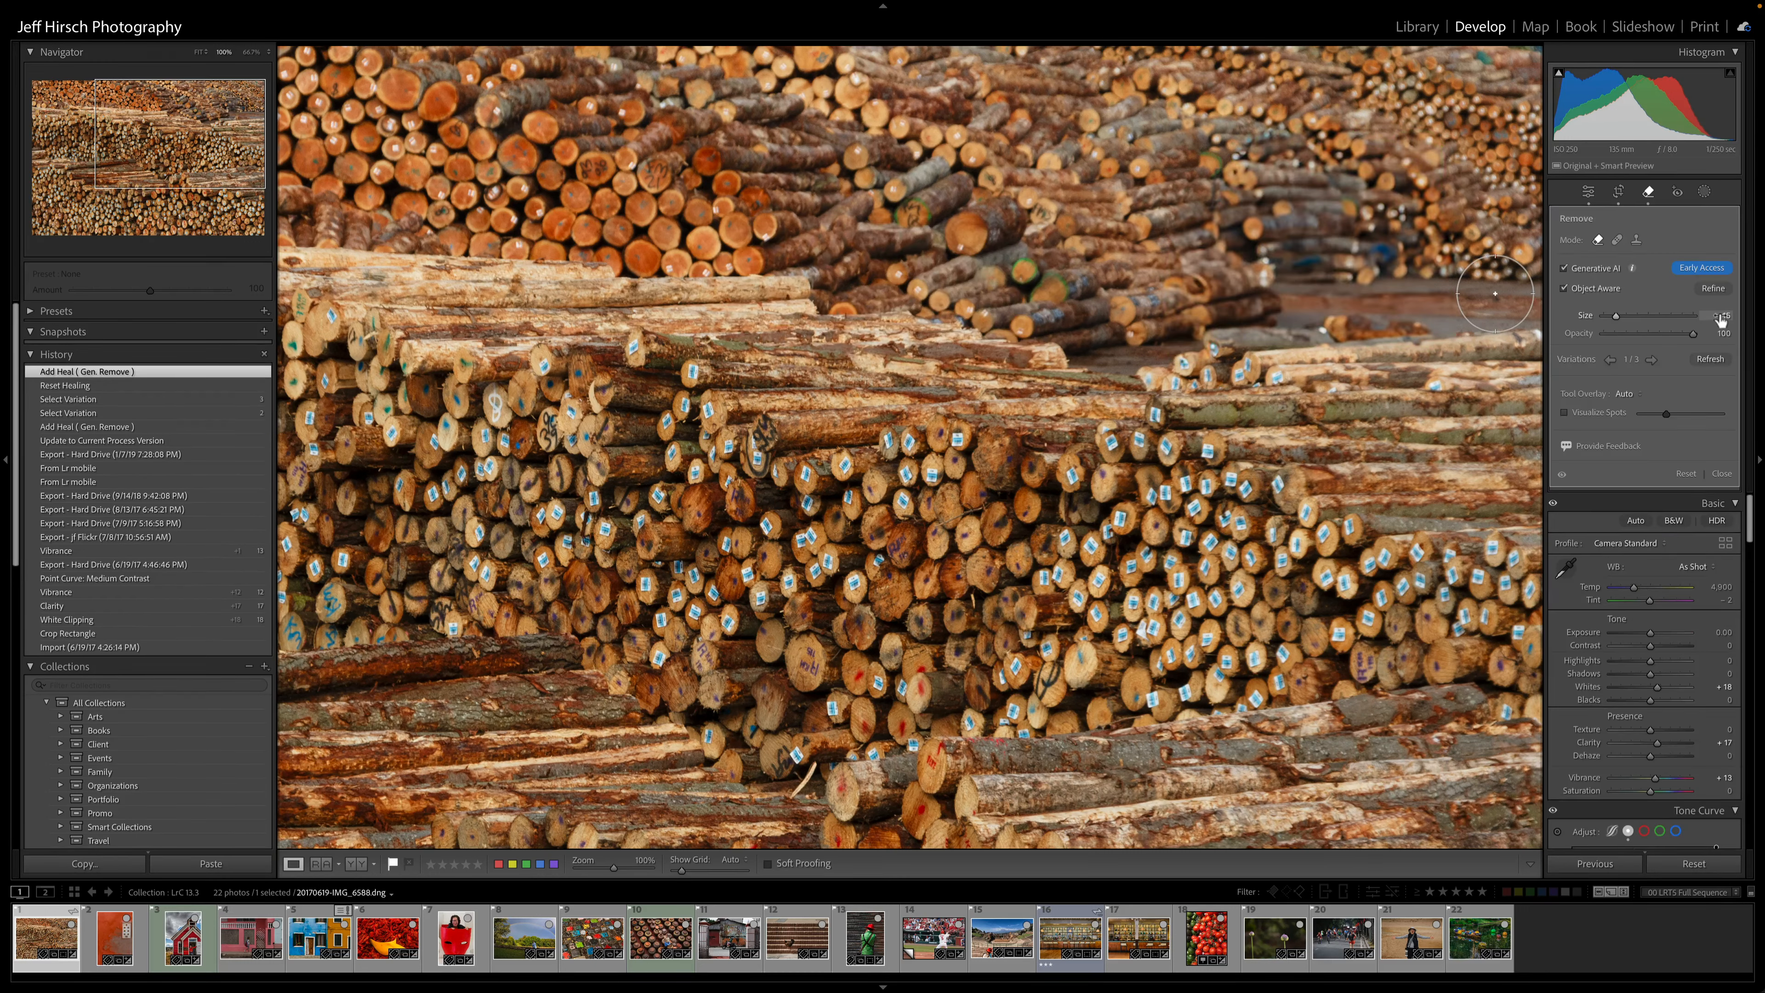
- Compare the variations of the loader removal, settle on the third, and view more of the photo
{"action": "left_click", "coordinate": [1653, 359]}
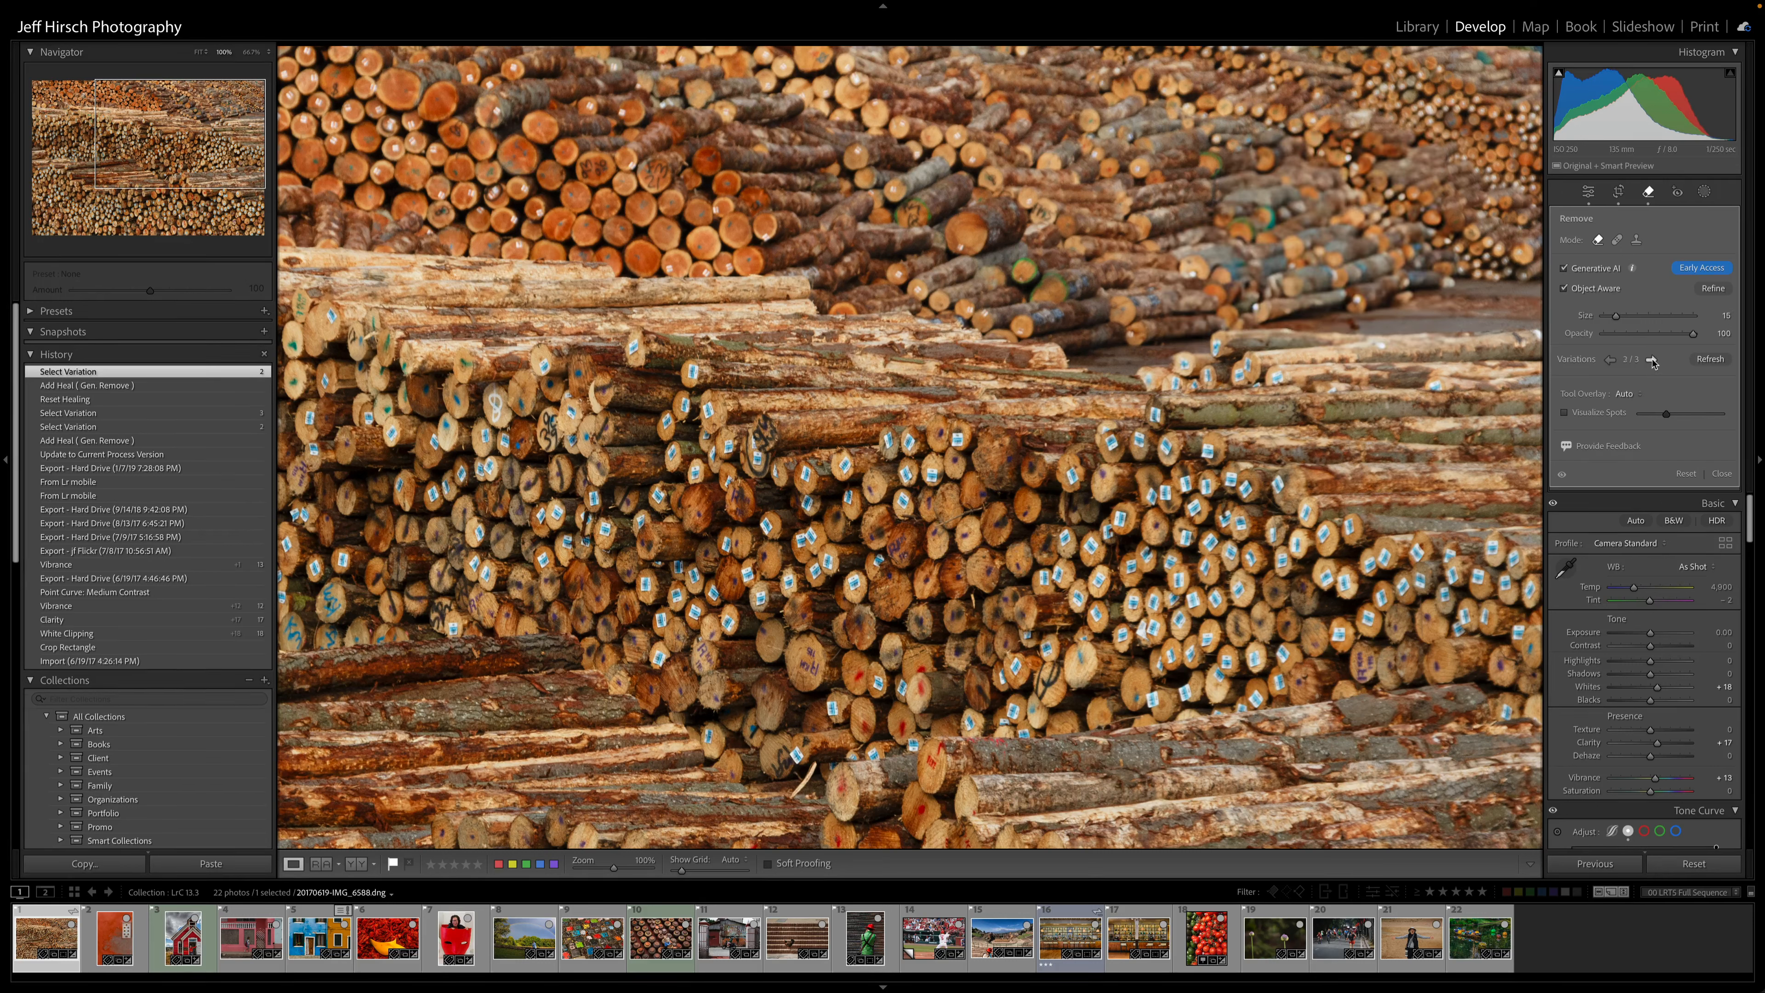
{"action": "left_click", "coordinate": [1653, 360]}
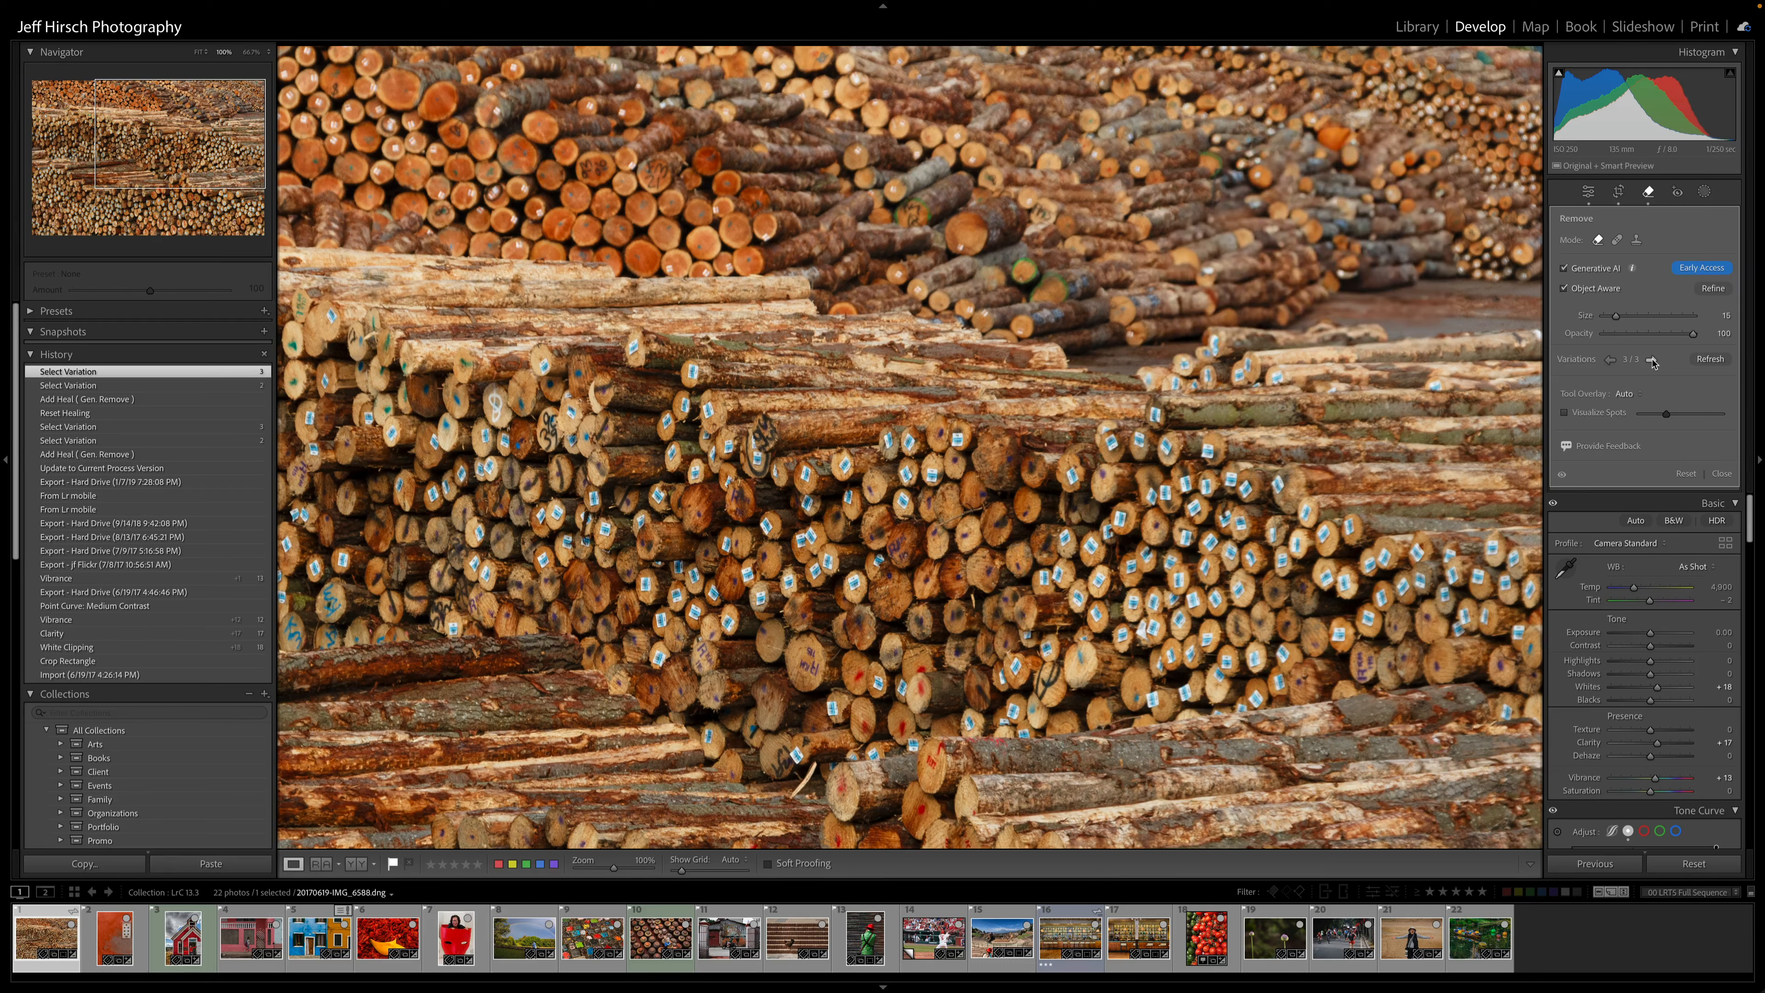
{"action": "left_click", "coordinate": [1609, 359]}
{"action": "left_click", "coordinate": [1653, 360]}
{"action": "key", "text": "super+minus"}
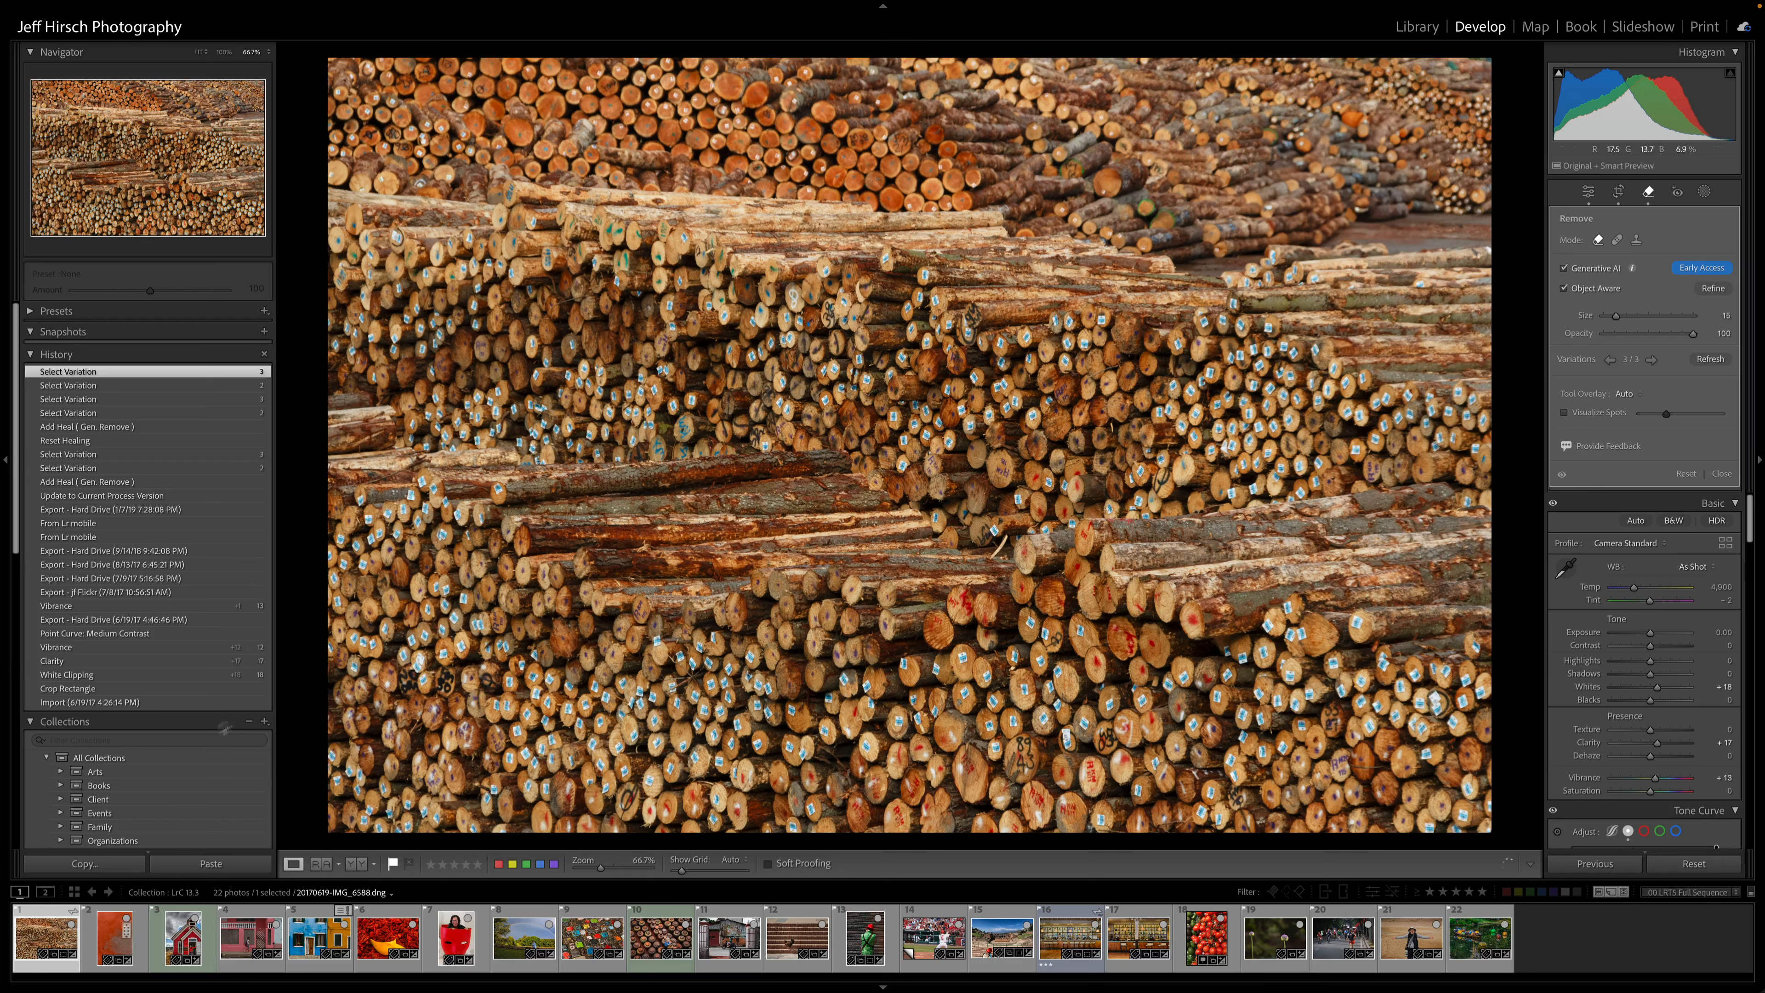
- In the orange wall photo, mark the doorbell panel for generative removal with a brush size of 16
{"action": "left_click", "coordinate": [111, 938]}
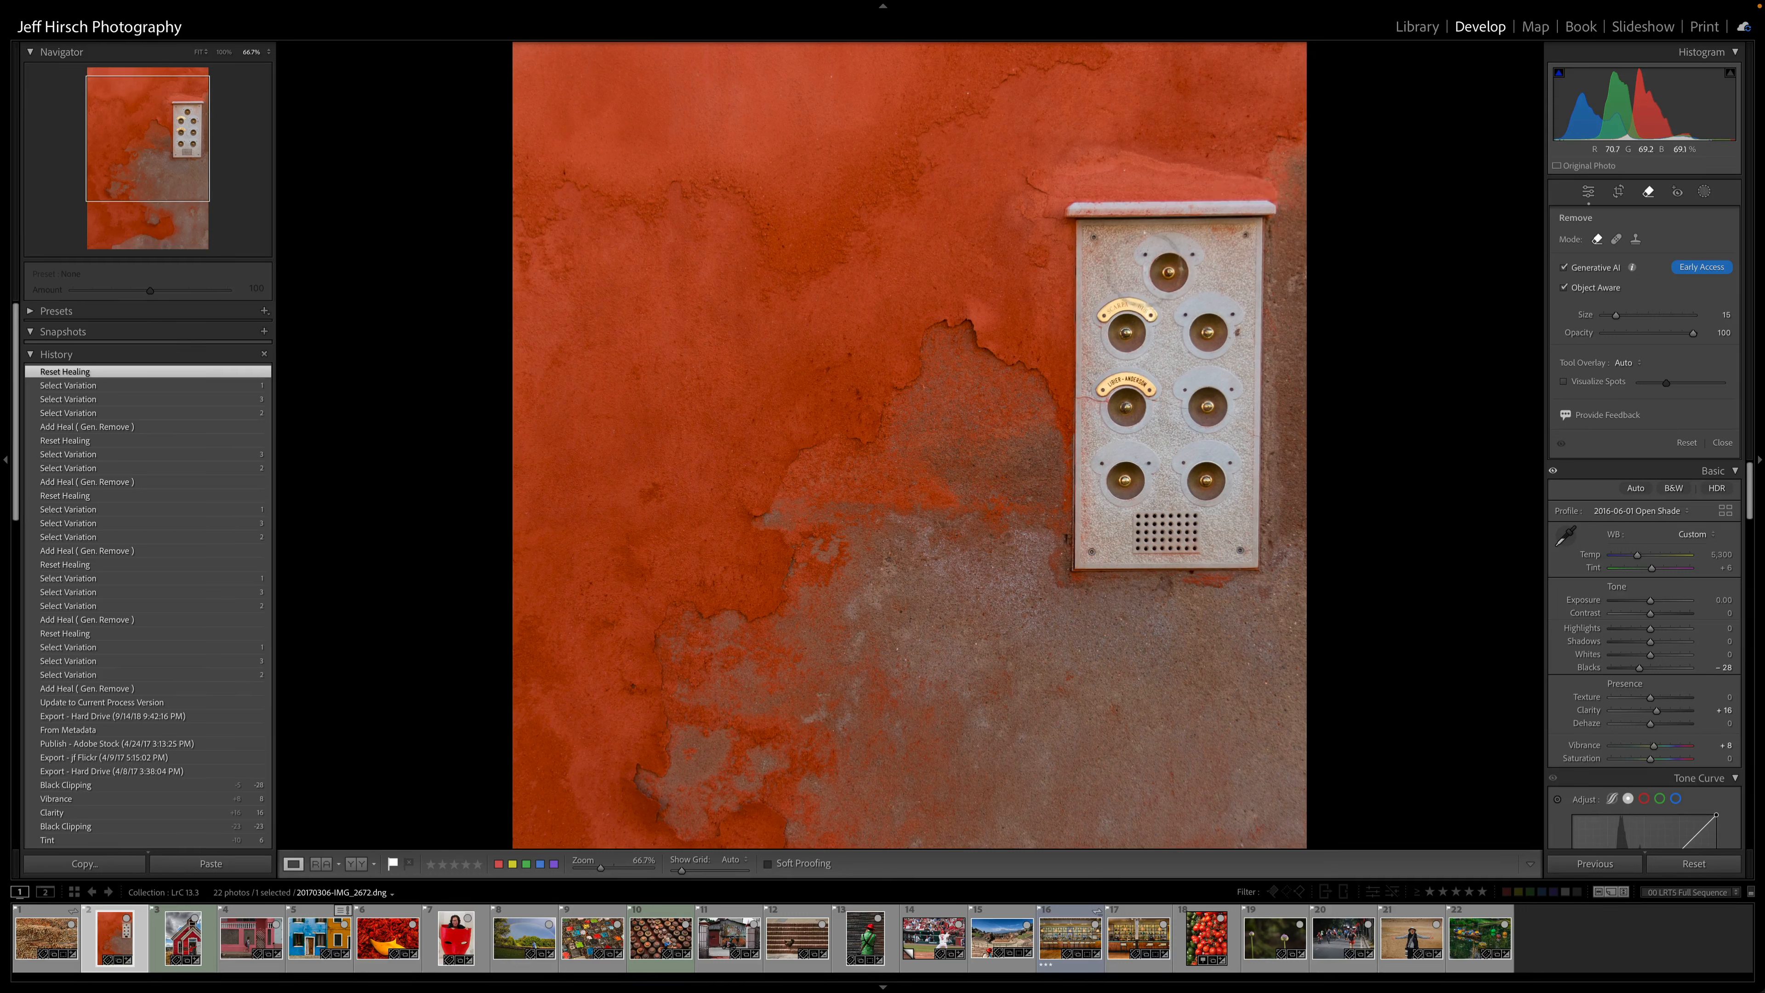
{"action": "key", "text": "bracketright"}
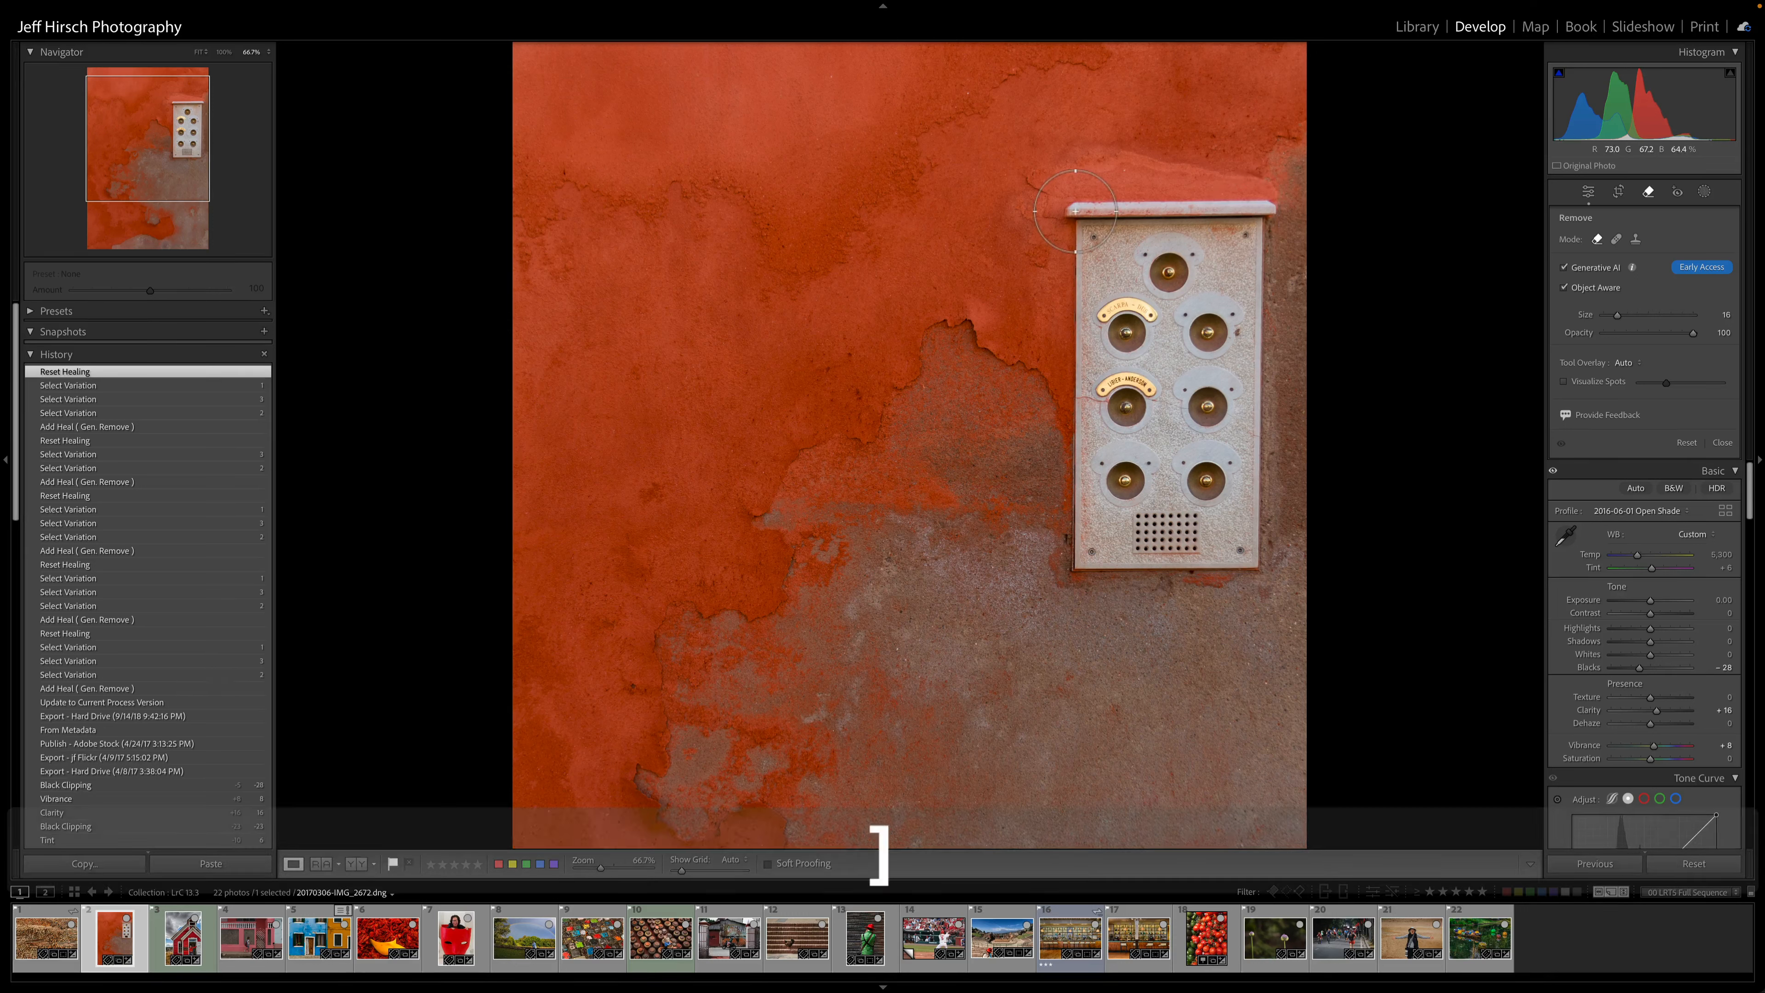
{"action": "mouse_move", "coordinate": [1076, 210]}
{"action": "left_mouse_down"}
{"action": "mouse_move", "coordinate": [1269, 211]}
{"action": "mouse_move", "coordinate": [1245, 568]}
{"action": "mouse_move", "coordinate": [1079, 566]}
{"action": "mouse_move", "coordinate": [1081, 243]}
{"action": "left_mouse_up"}
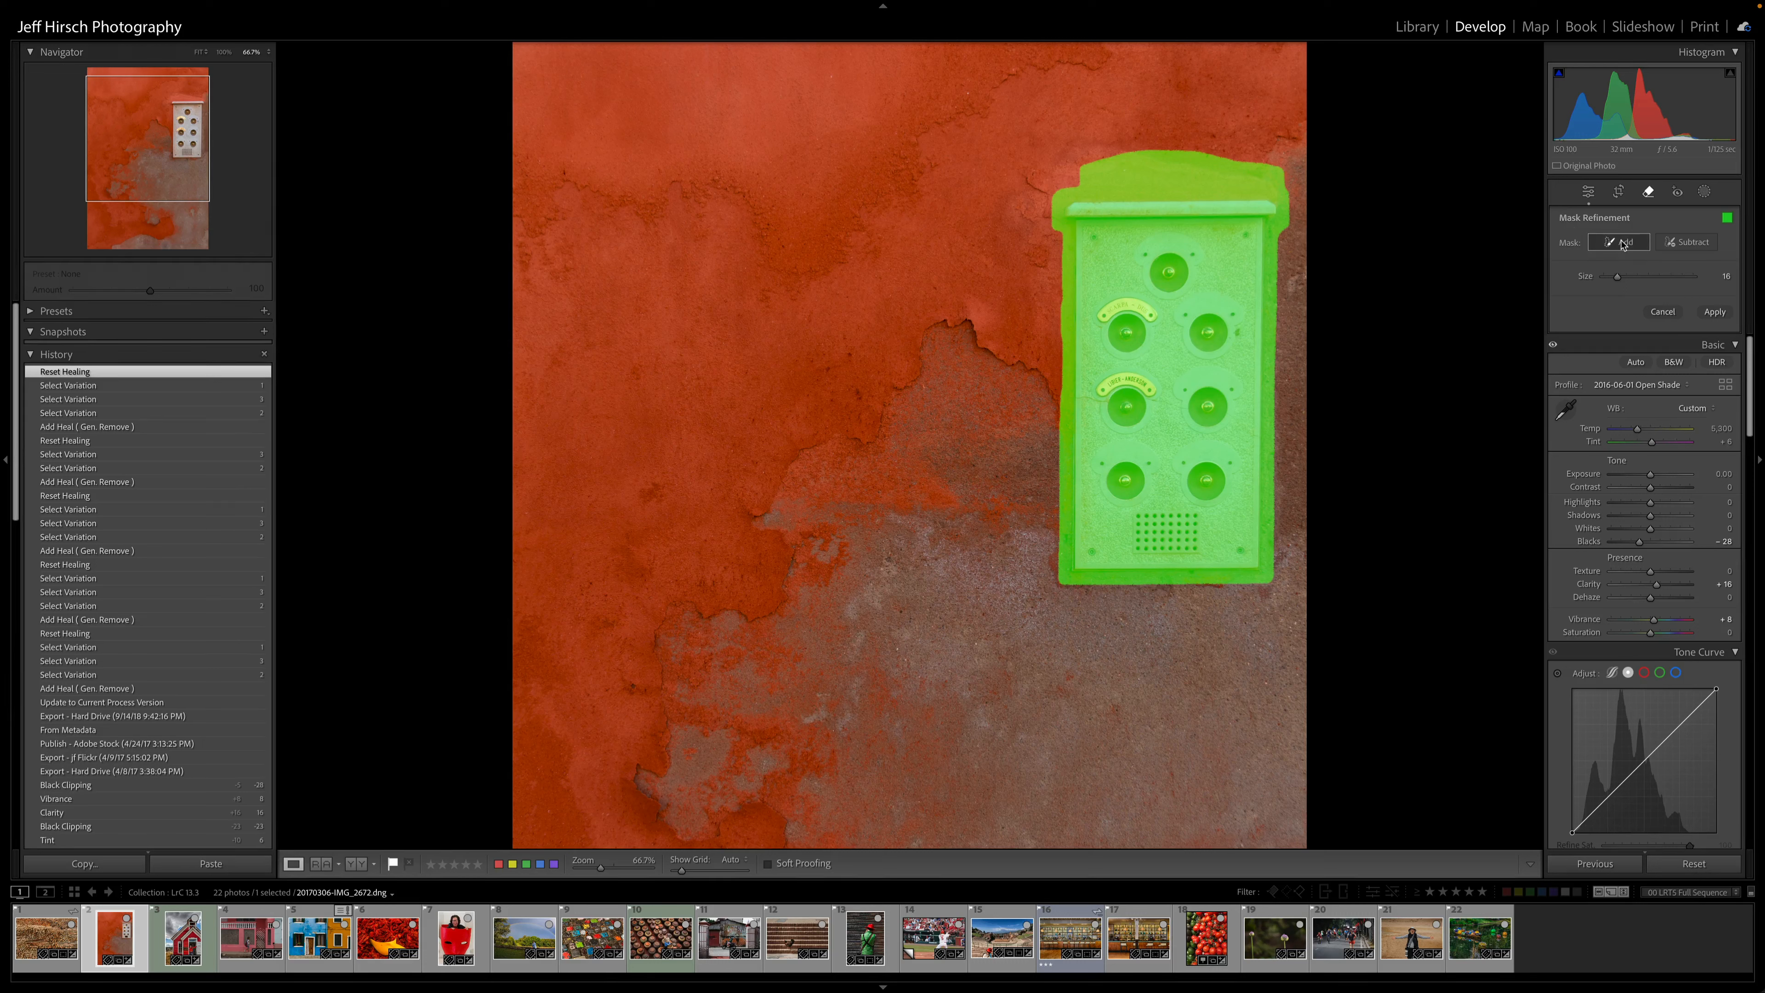
- Subtract the strip of wall above the doorbell panel's ledge from the mask and apply the removal
{"action": "left_click", "coordinate": [1687, 242]}
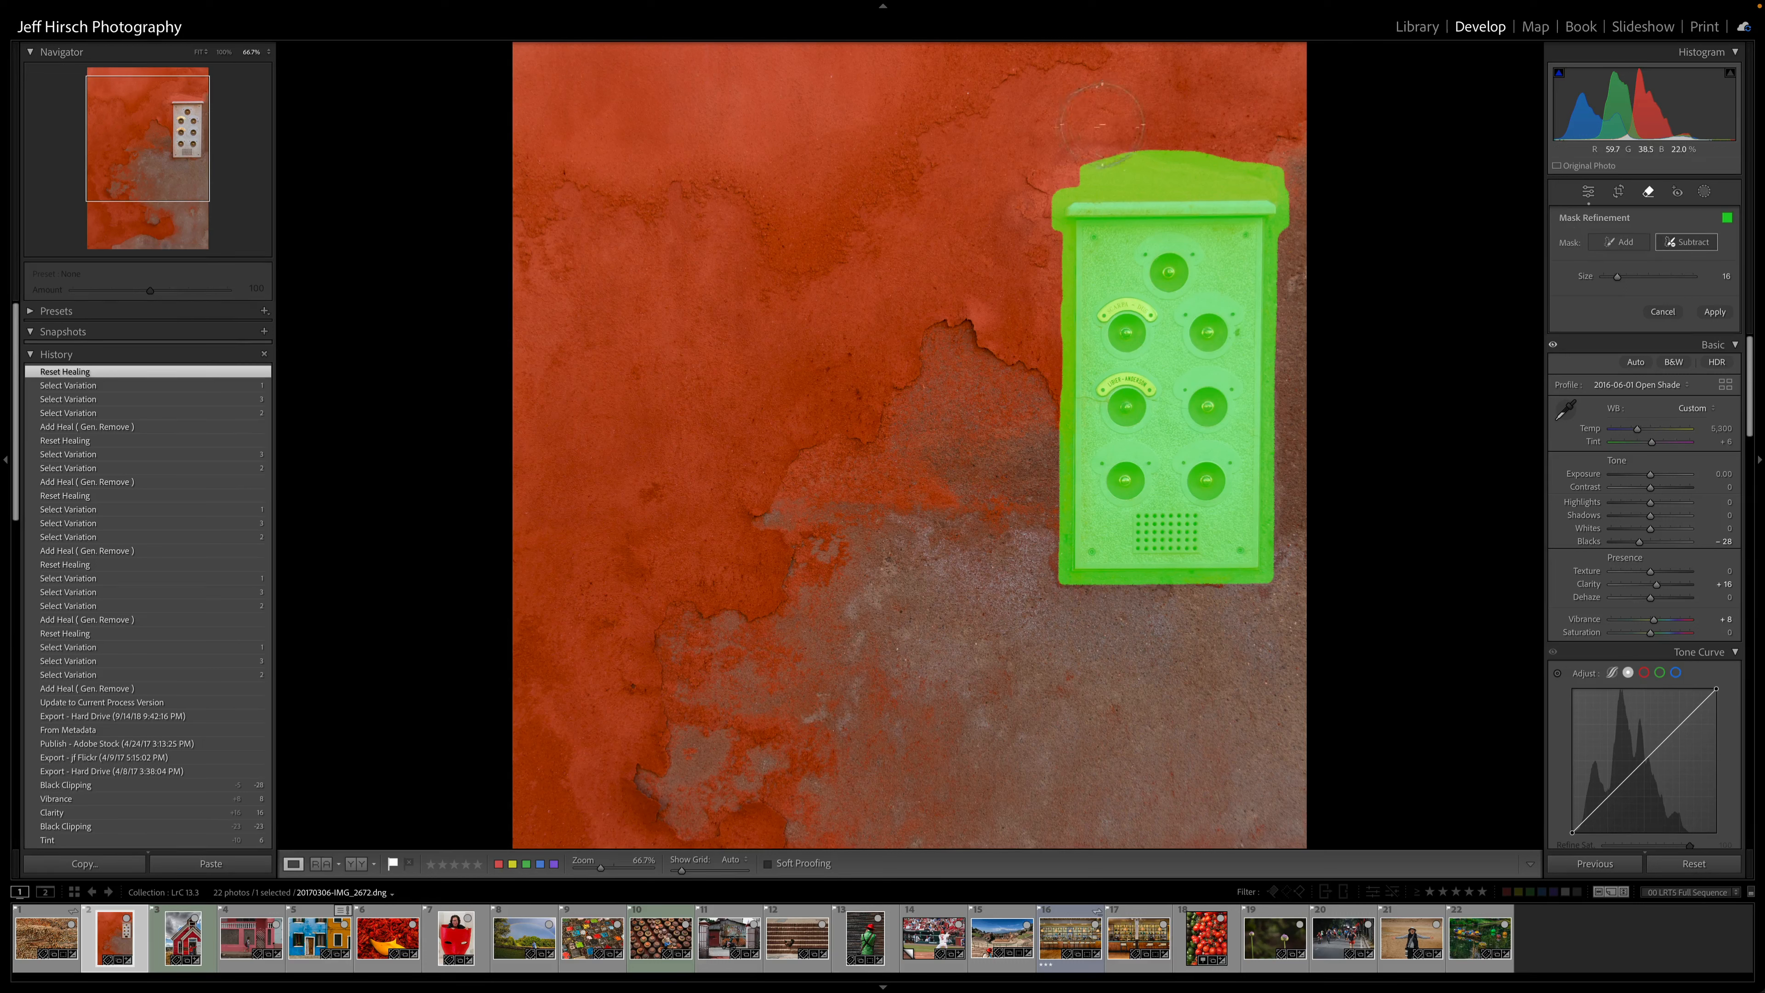
{"action": "left_click_drag", "start_coordinate": [1055, 149], "coordinate": [1285, 160]}
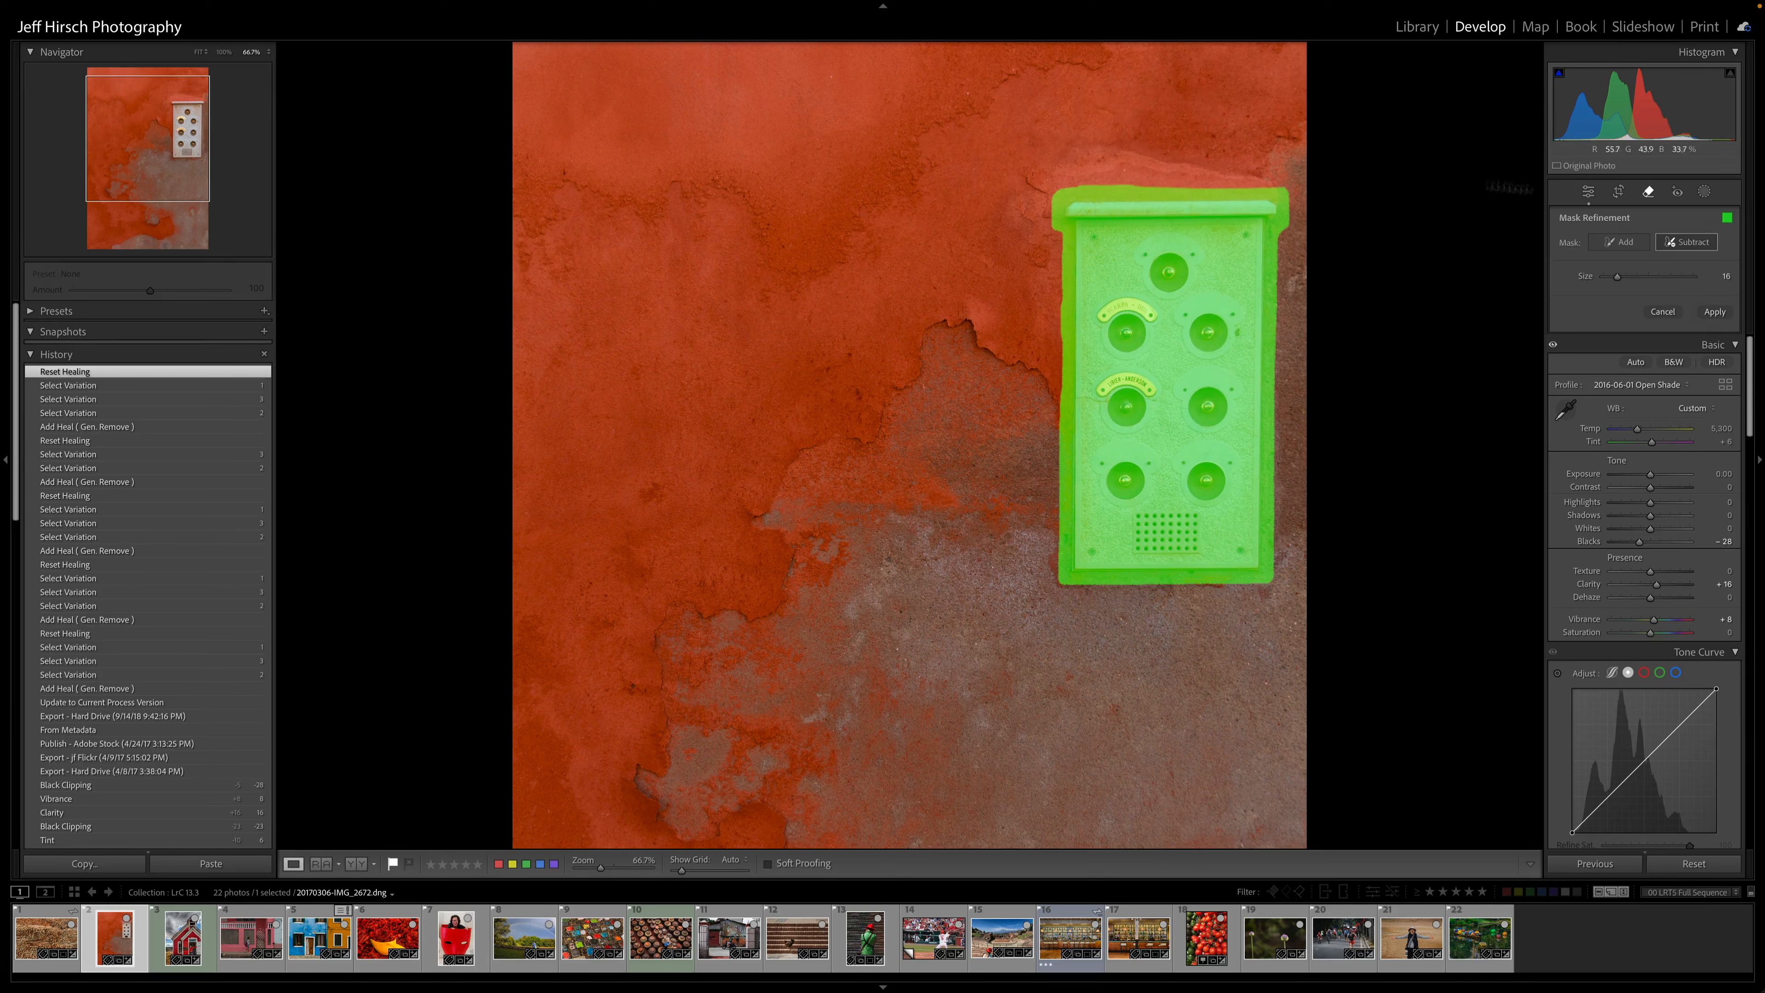
{"action": "left_click", "coordinate": [1715, 311]}
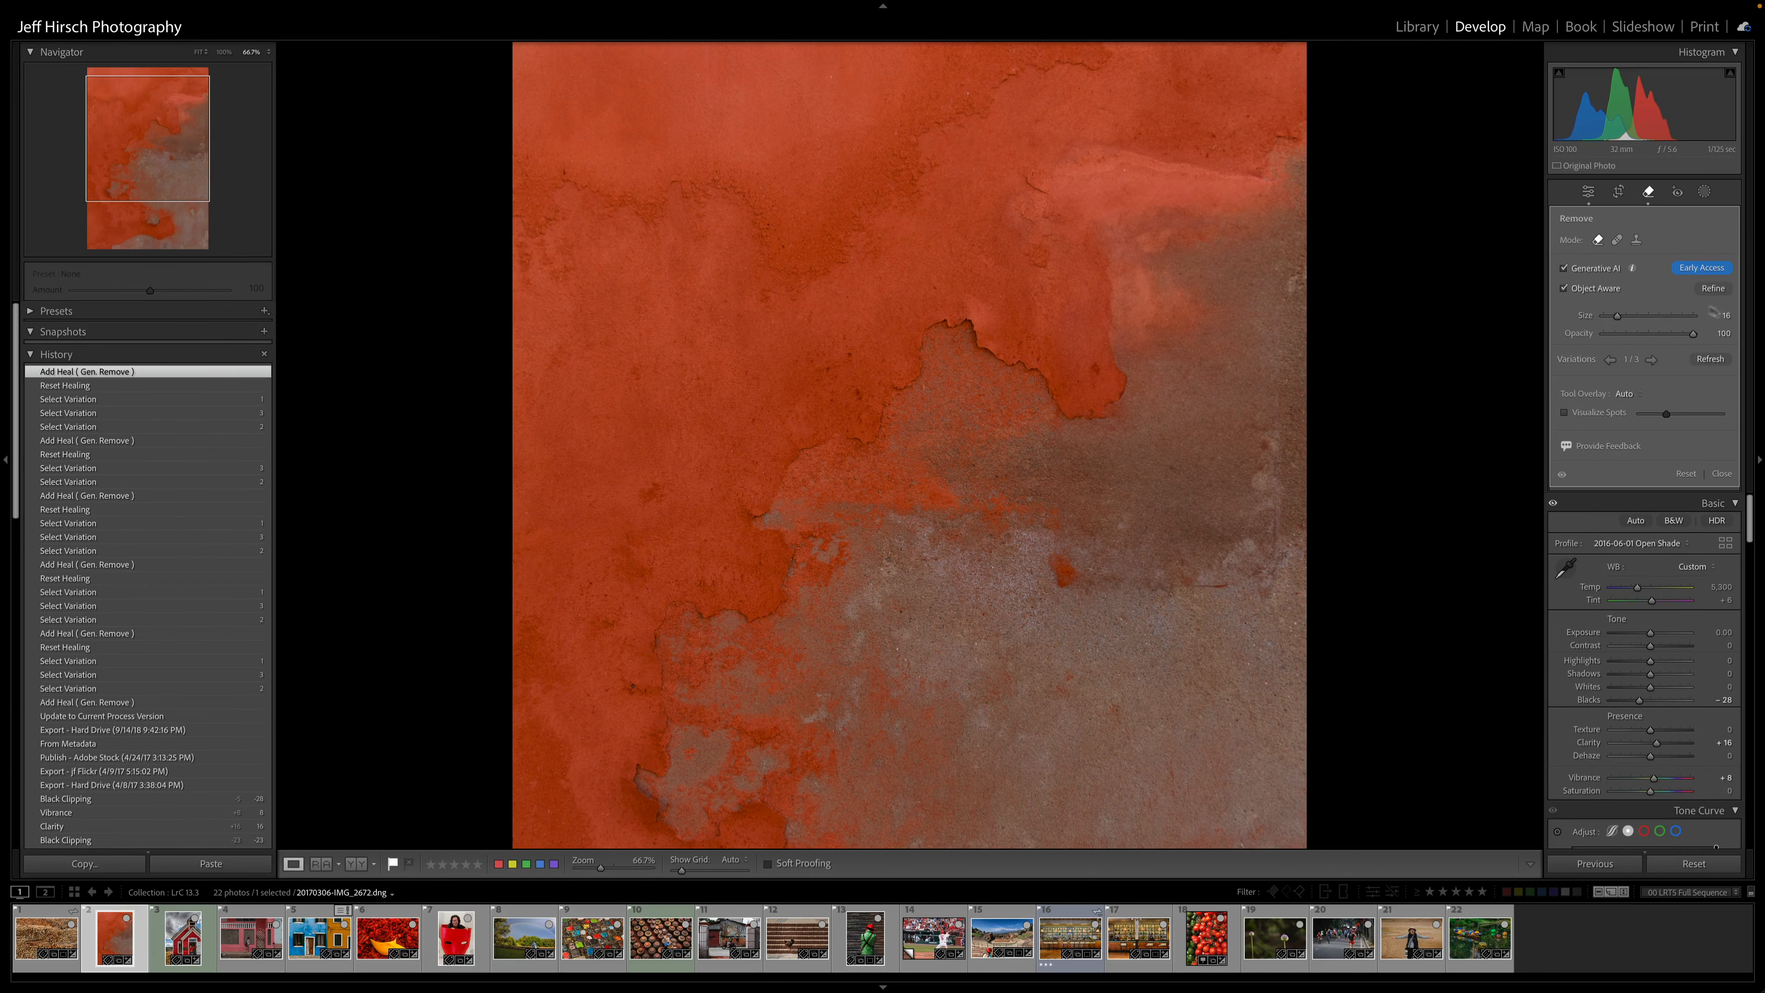
- Cycle through all three variations of the doorbell panel removal and return to the first
{"action": "left_click", "coordinate": [1654, 362]}
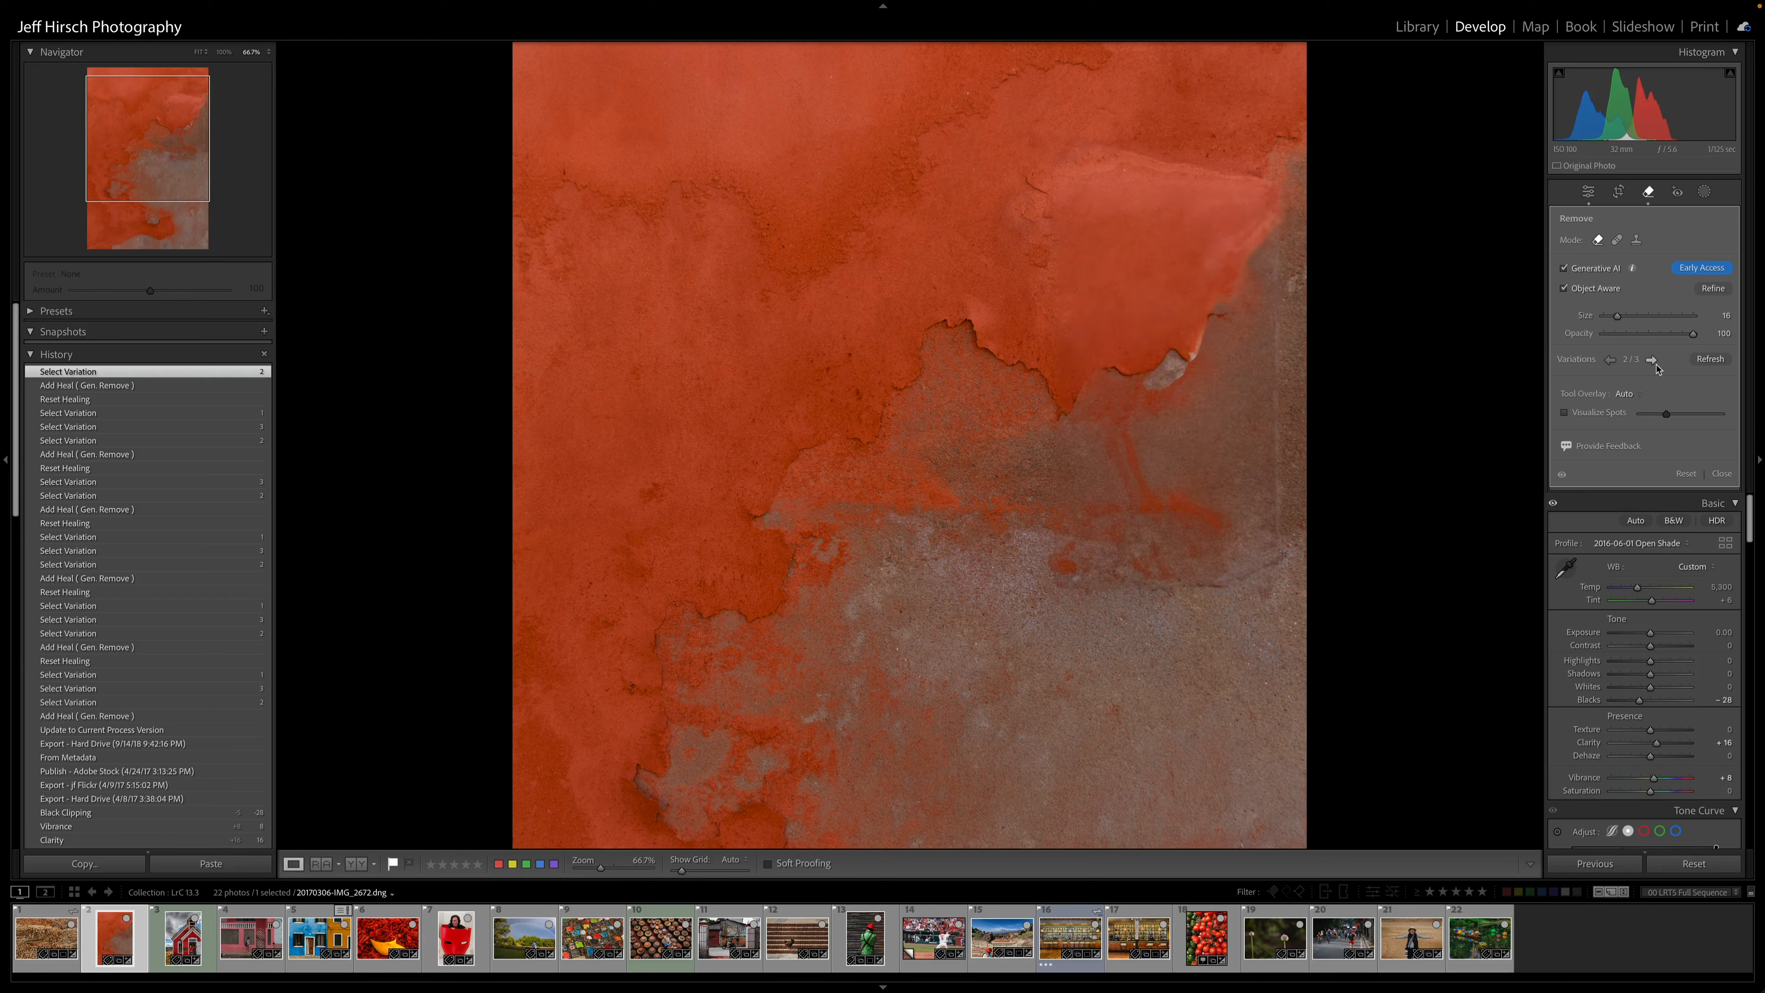
{"action": "left_click", "coordinate": [1653, 361]}
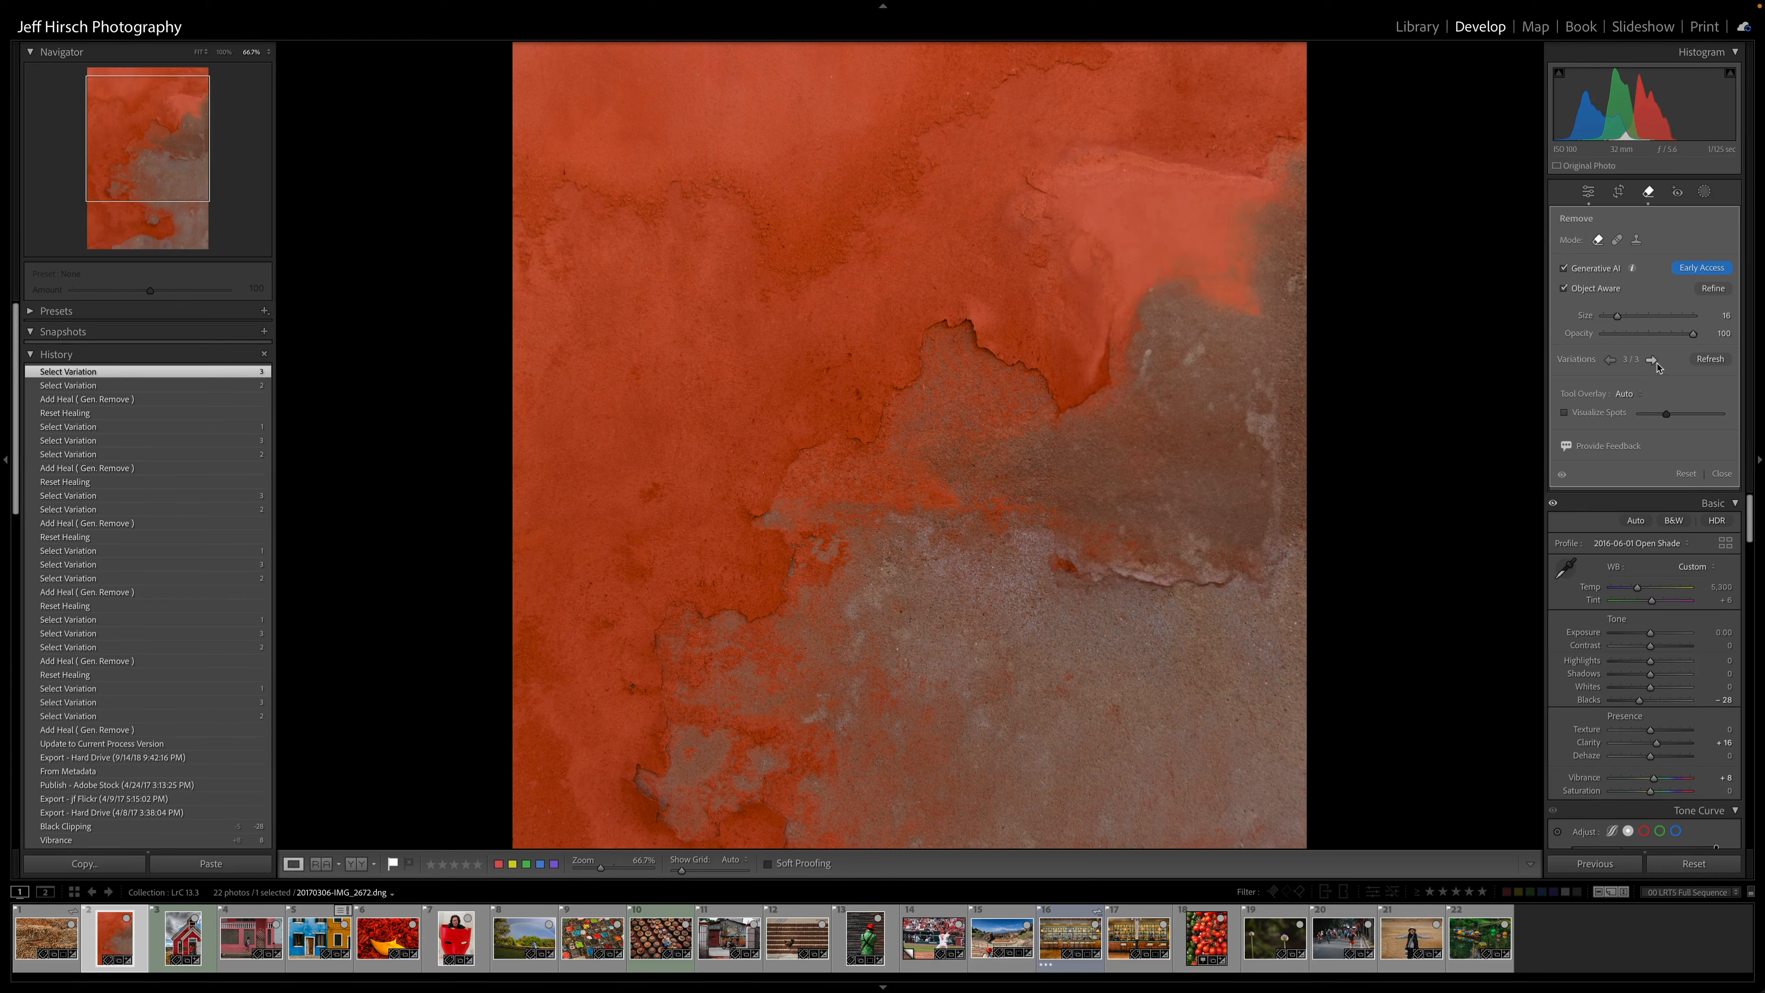
{"action": "left_click", "coordinate": [1655, 361]}
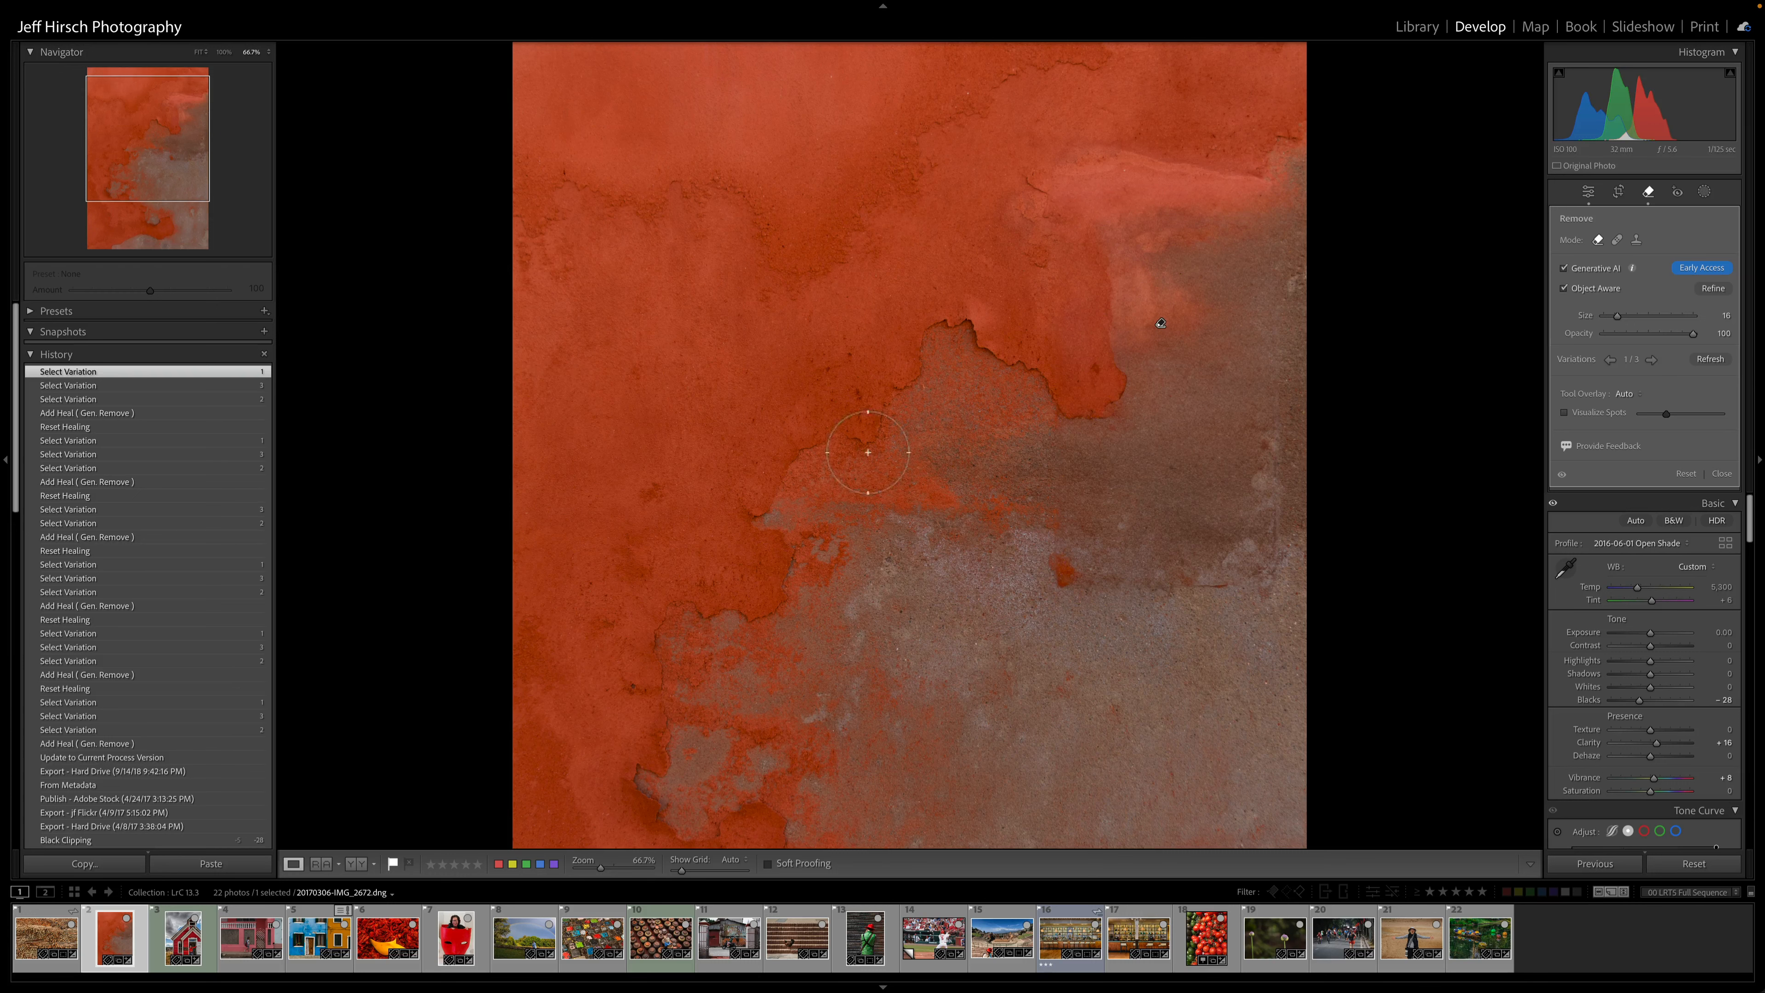
- In the red schoolhouse photo, mark the woman in the doorway for generative removal with a brush size of 7
{"action": "left_click", "coordinate": [177, 925]}
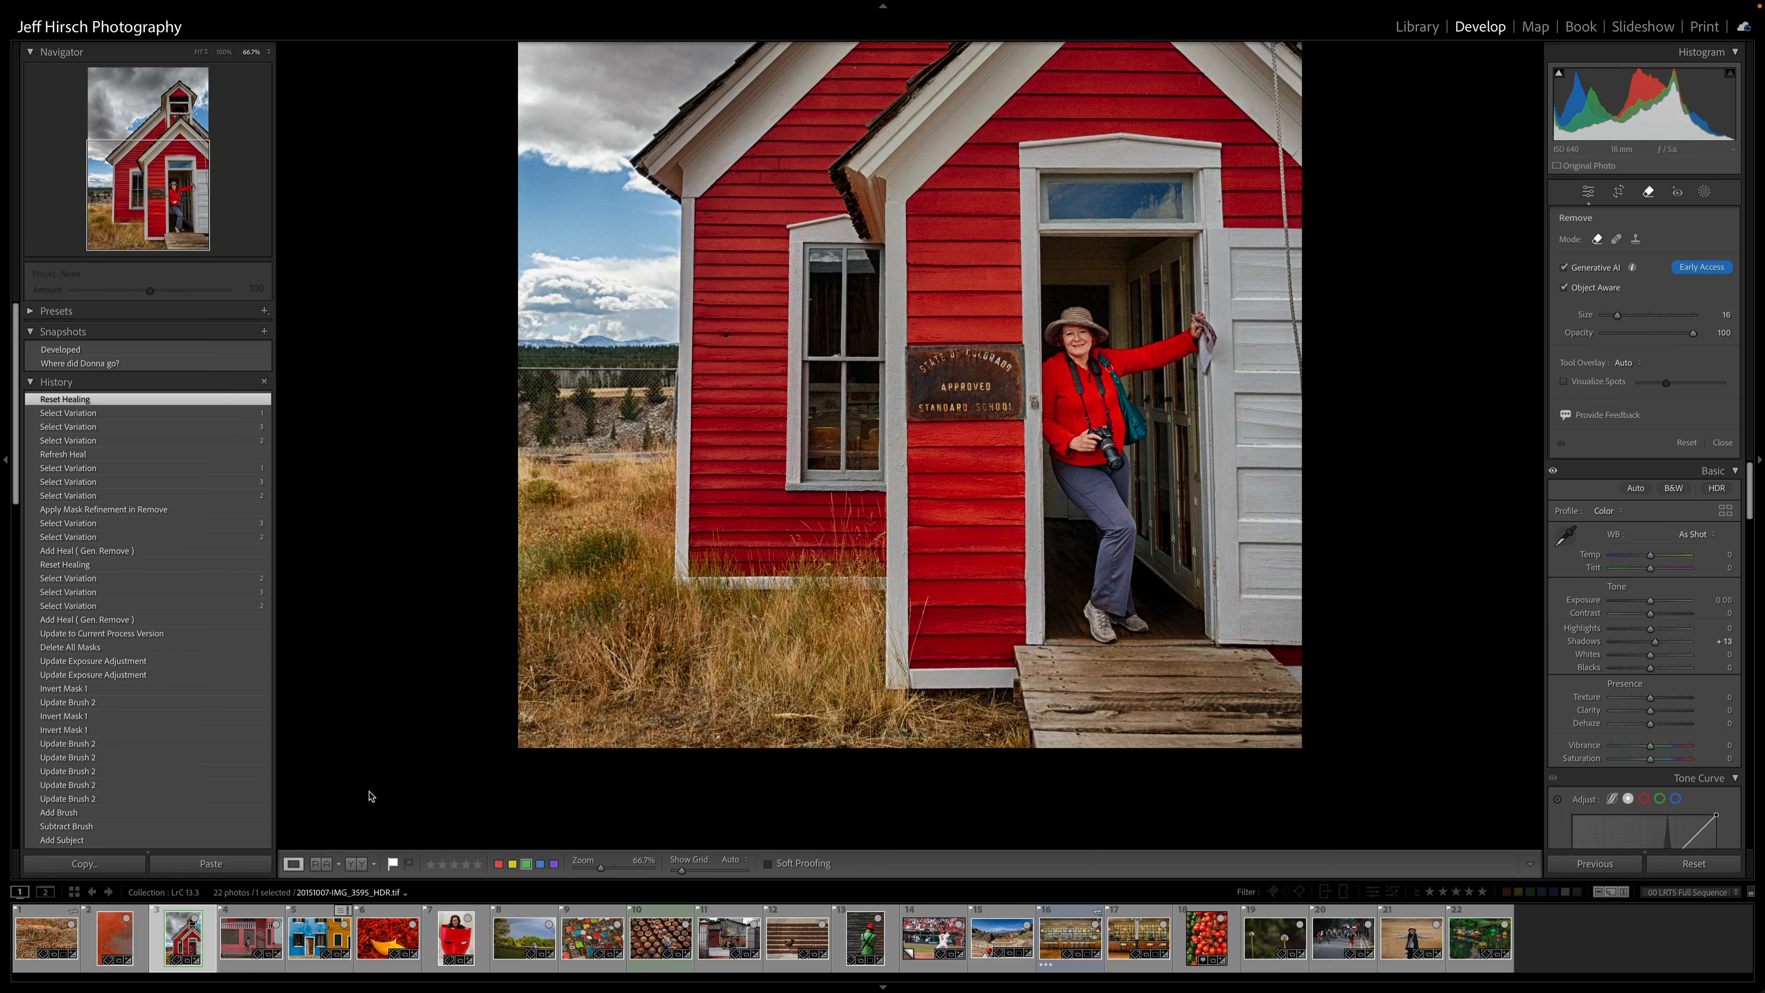
{"action": "key", "text": "super+equal"}
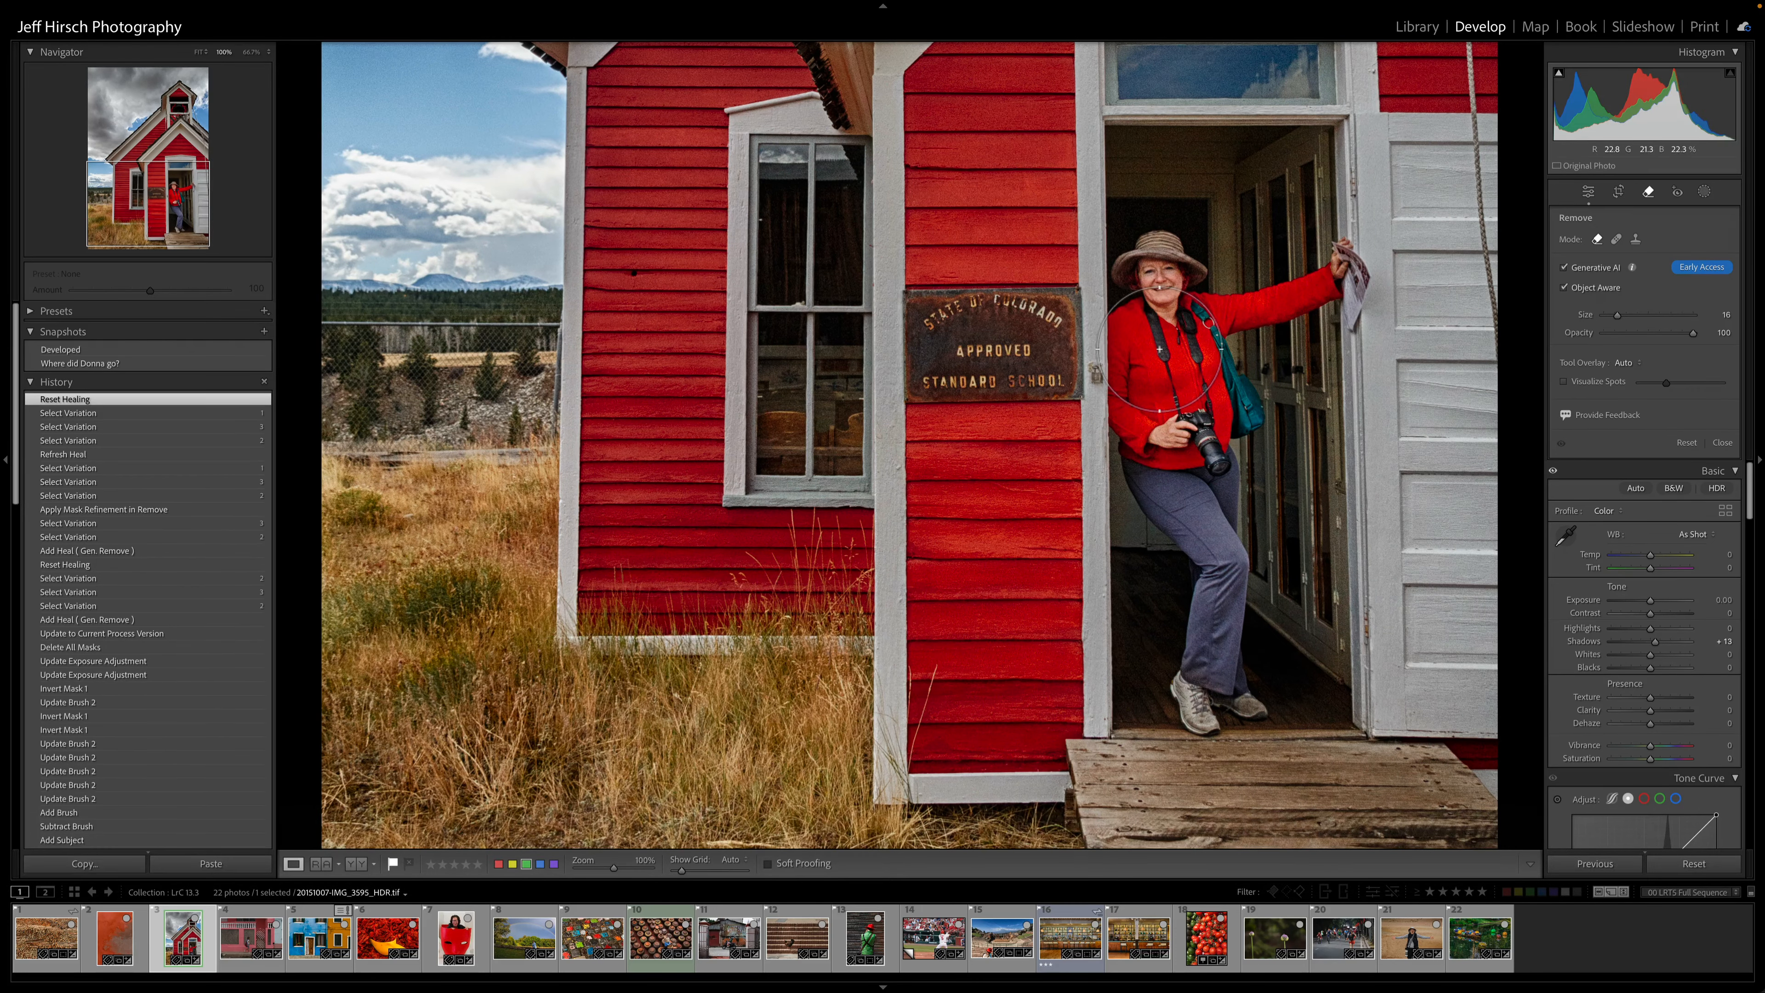
{"action": "key", "text": "bracketleft"}
{"action": "key", "text": "bracketleft"}
{"action": "key", "text": "bracketleft"}
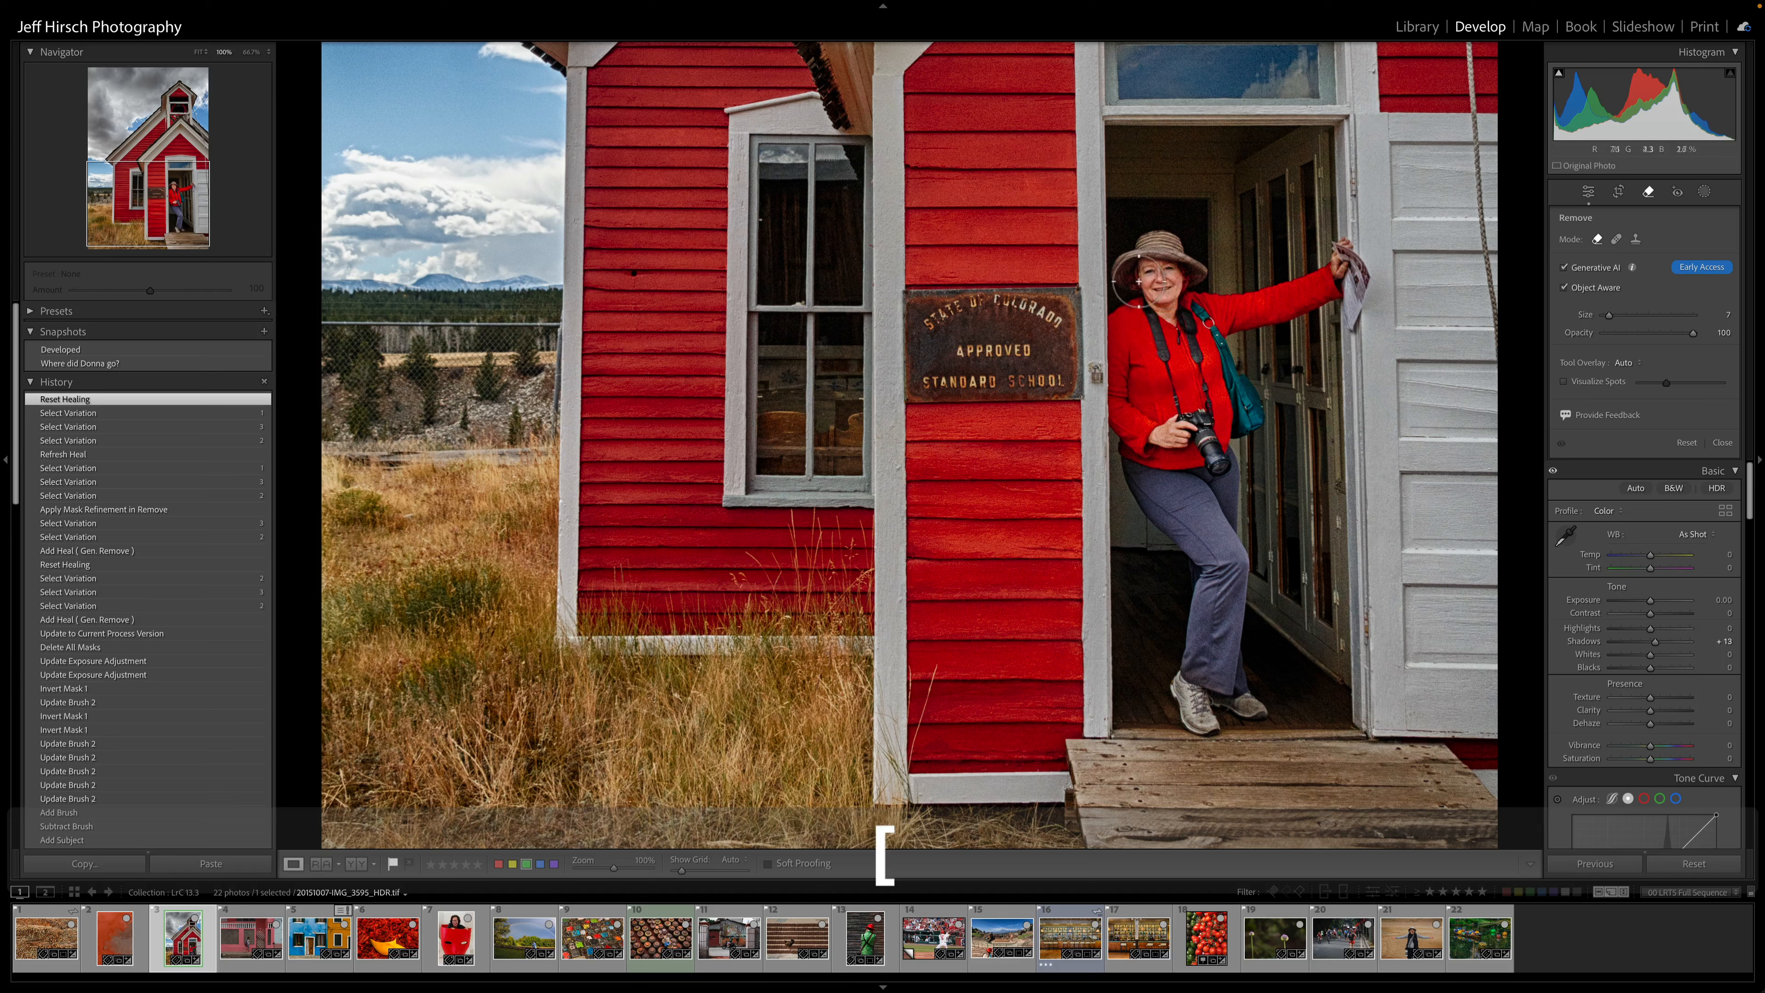
{"action": "mouse_move", "coordinate": [1127, 298]}
{"action": "left_mouse_down"}
{"action": "mouse_move", "coordinate": [1114, 265]}
{"action": "mouse_move", "coordinate": [1152, 242]}
{"action": "mouse_move", "coordinate": [1272, 300]}
{"action": "mouse_move", "coordinate": [1319, 265]}
{"action": "mouse_move", "coordinate": [1373, 270]}
{"action": "mouse_move", "coordinate": [1351, 327]}
{"action": "mouse_move", "coordinate": [1320, 310]}
{"action": "mouse_move", "coordinate": [1241, 328]}
{"action": "mouse_move", "coordinate": [1224, 369]}
{"action": "mouse_move", "coordinate": [1248, 417]}
{"action": "mouse_move", "coordinate": [1223, 498]}
{"action": "mouse_move", "coordinate": [1265, 704]}
{"action": "mouse_move", "coordinate": [1217, 692]}
{"action": "mouse_move", "coordinate": [1215, 737]}
{"action": "mouse_move", "coordinate": [1162, 689]}
{"action": "mouse_move", "coordinate": [1215, 606]}
{"action": "mouse_move", "coordinate": [1189, 648]}
{"action": "mouse_move", "coordinate": [1210, 570]}
{"action": "mouse_move", "coordinate": [1135, 454]}
{"action": "mouse_move", "coordinate": [1127, 398]}
{"action": "mouse_move", "coordinate": [1123, 412]}
{"action": "mouse_move", "coordinate": [1126, 273]}
{"action": "left_mouse_up"}
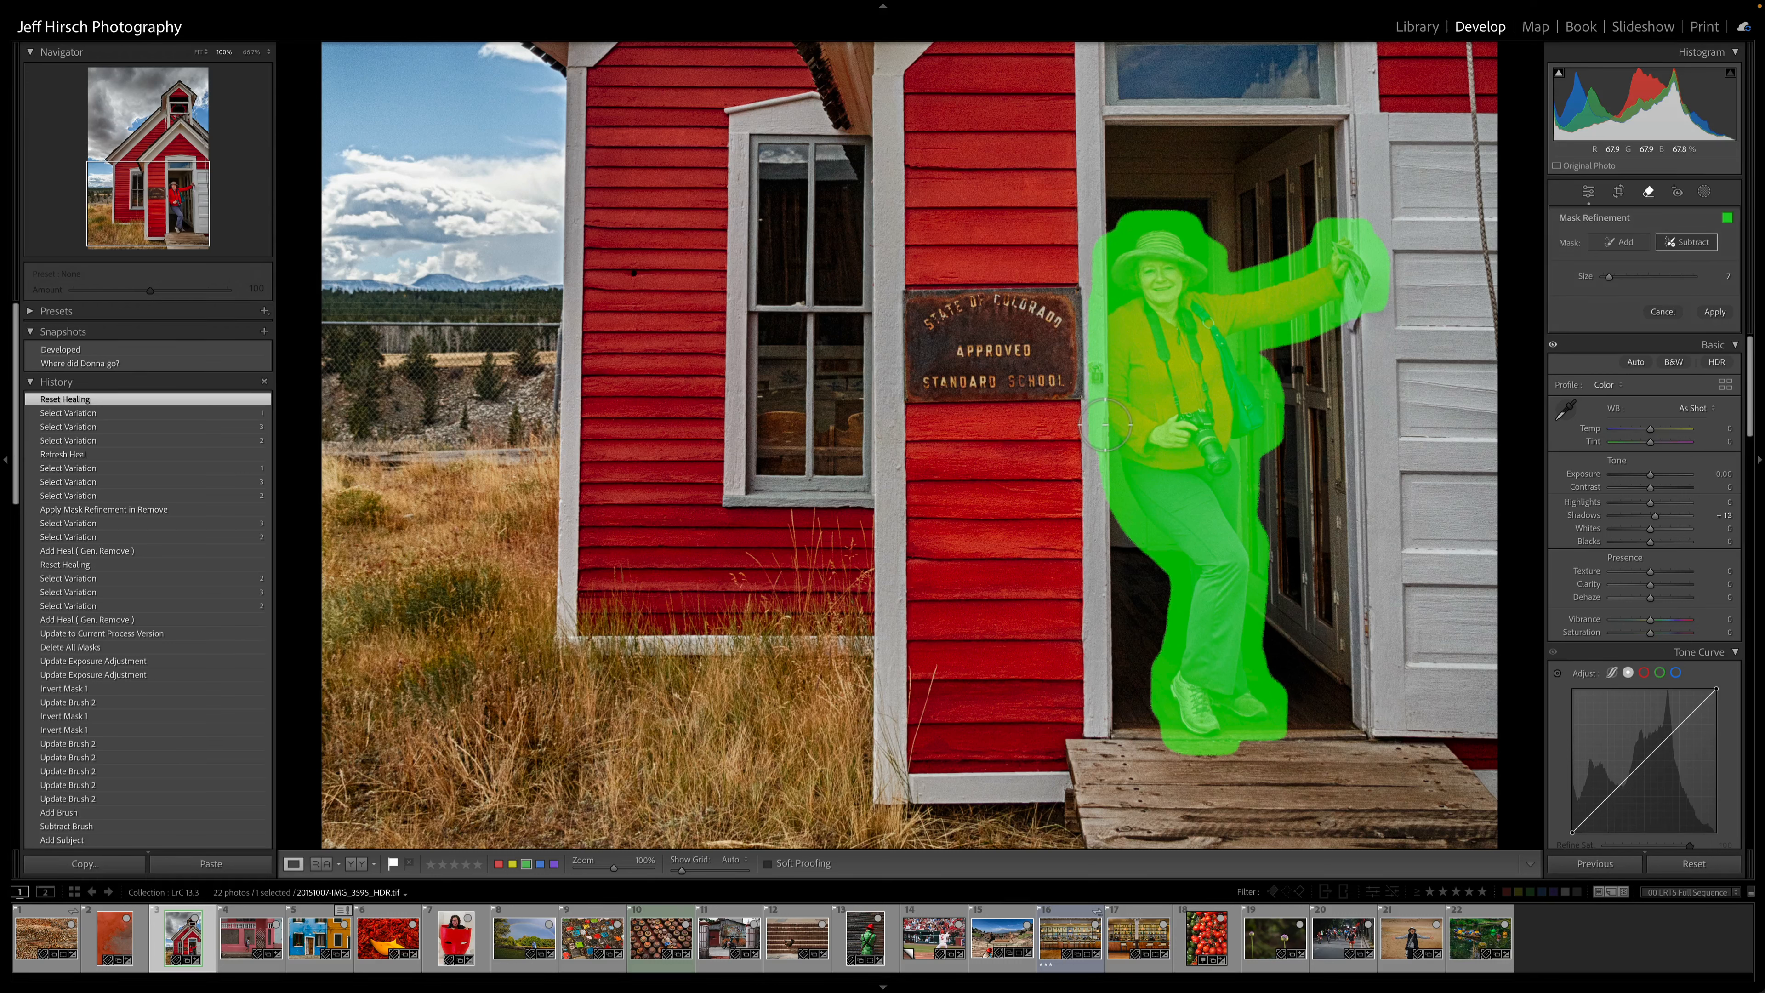
- Subtract the door frame area beside the woman from the removal mask and apply the removal
{"action": "key", "text": "alt"}
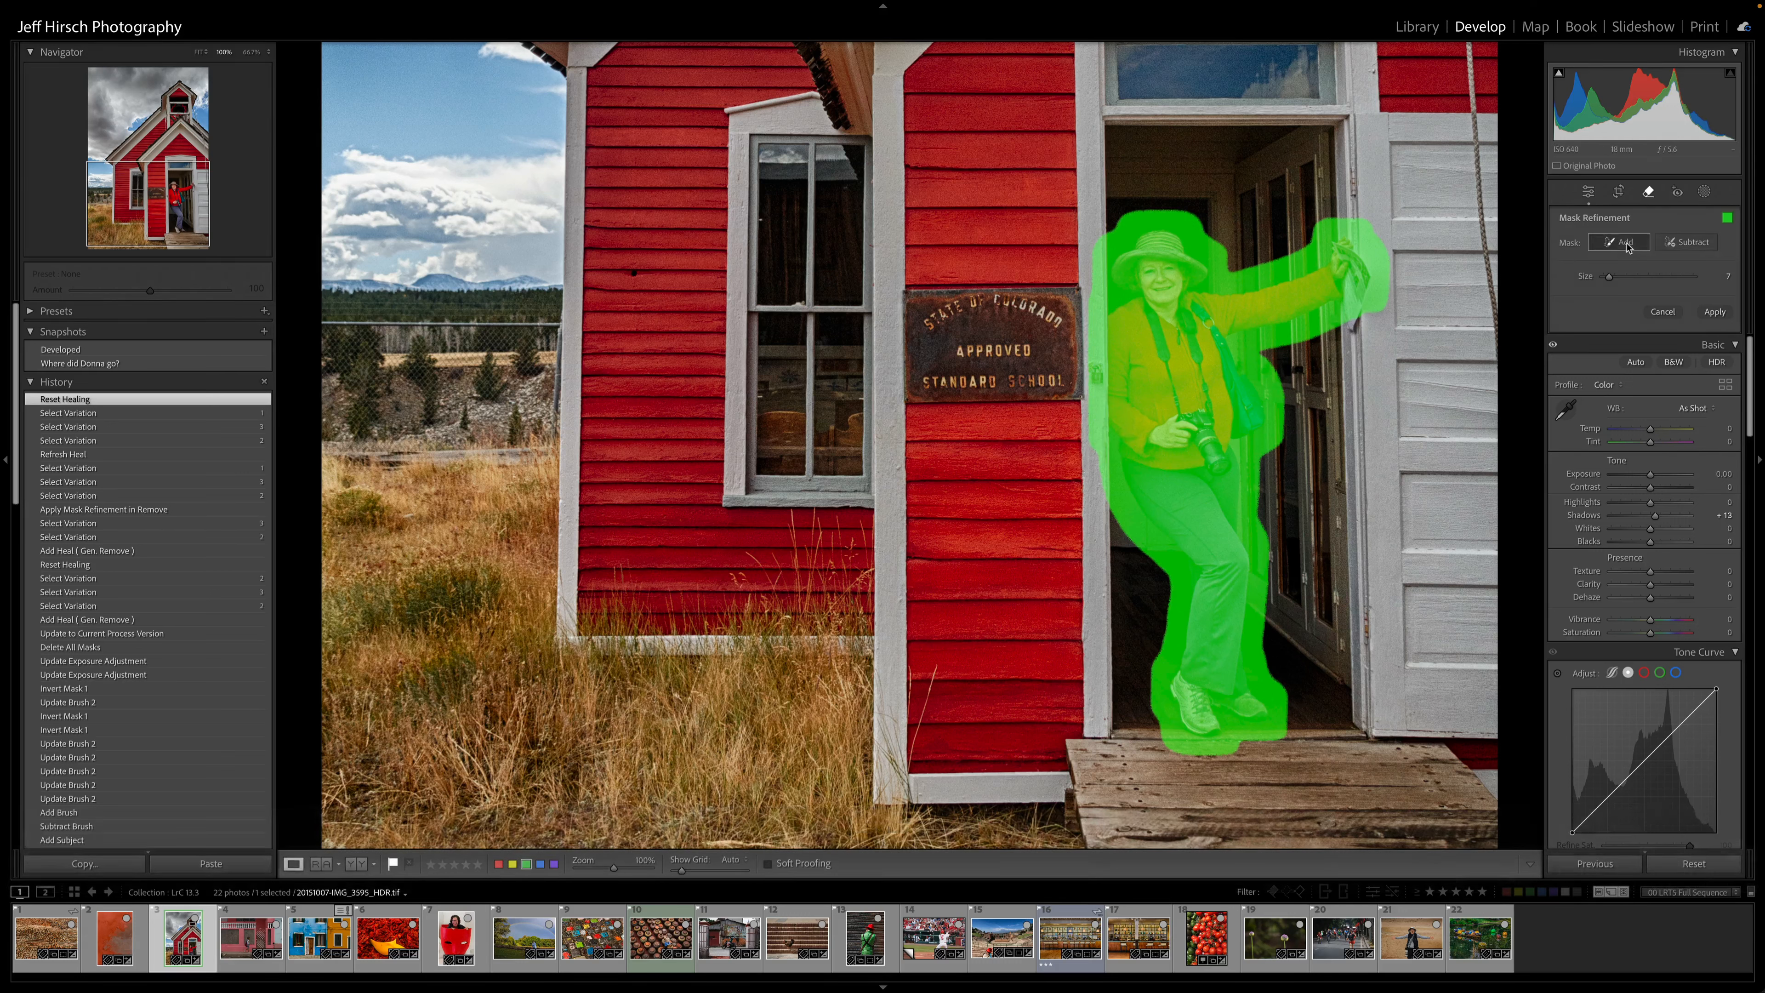
{"action": "key", "text": "alt"}
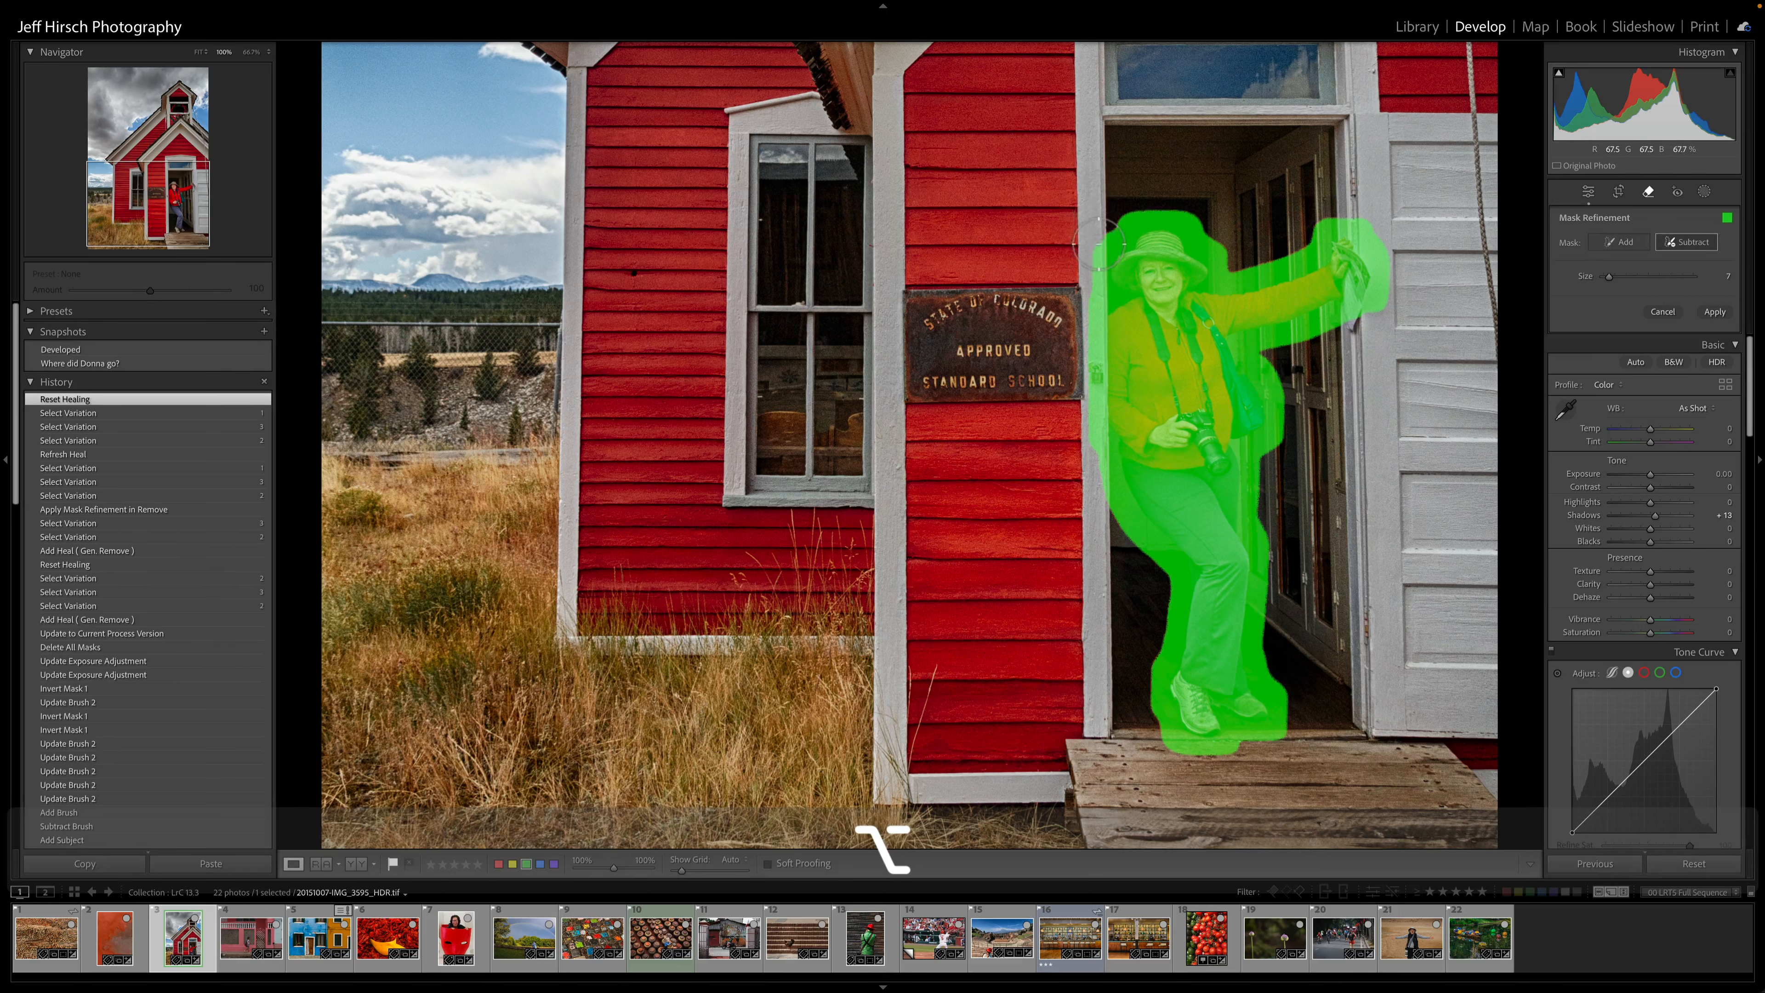
{"action": "mouse_move", "coordinate": [1093, 272]}
{"action": "left_mouse_down"}
{"action": "mouse_move", "coordinate": [1092, 469]}
{"action": "mouse_move", "coordinate": [1091, 313]}
{"action": "left_mouse_up"}
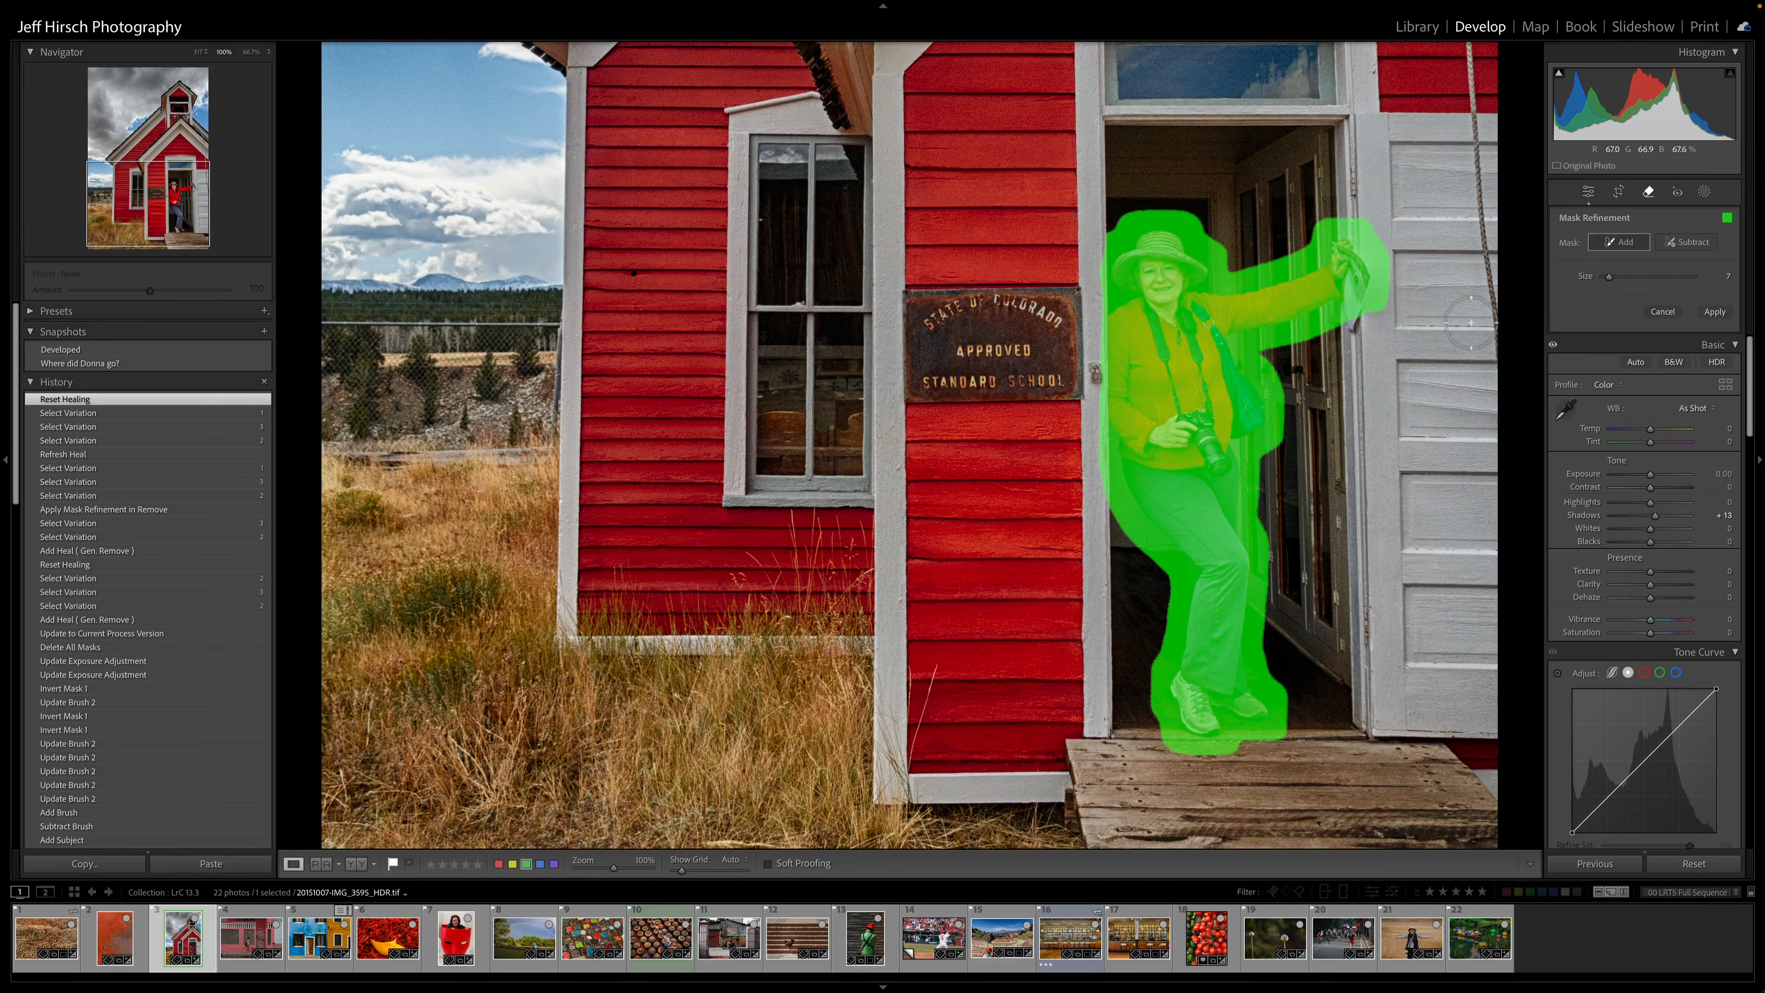
{"action": "left_click", "coordinate": [1715, 312]}
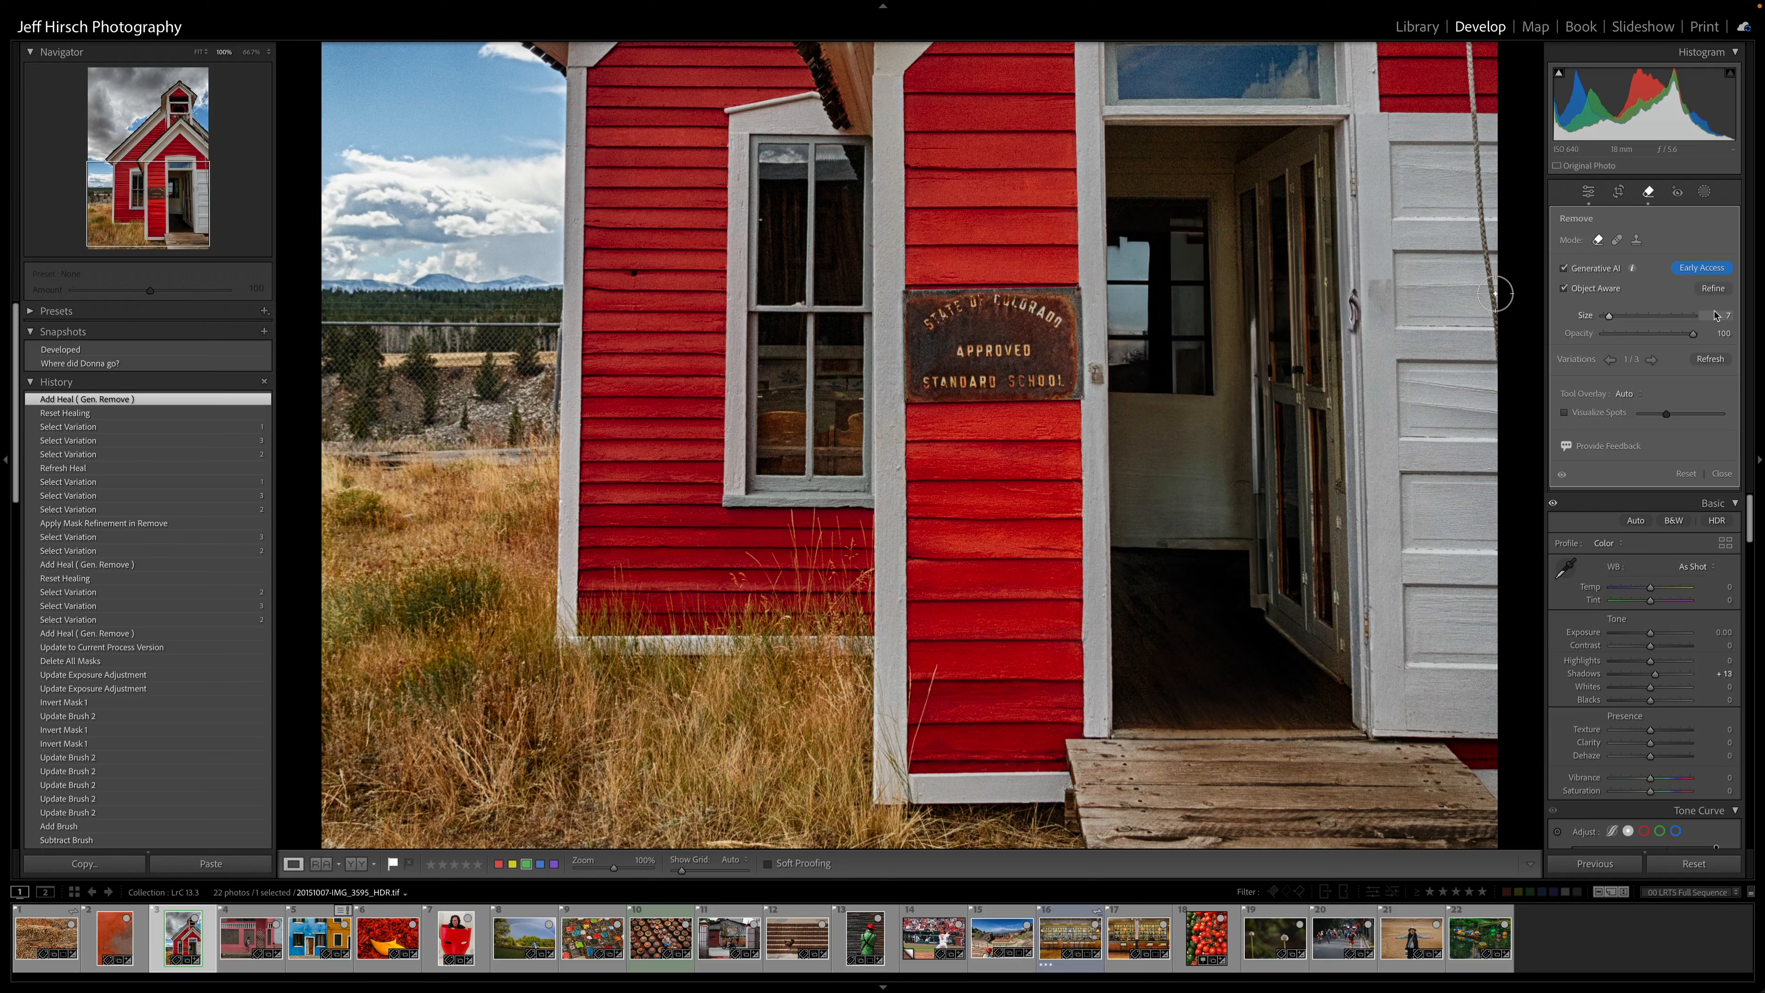
- Choose the third variation of the doorway fill and toggle the removal off to compare with the original
{"action": "left_click", "coordinate": [1651, 360]}
{"action": "left_click", "coordinate": [1652, 359]}
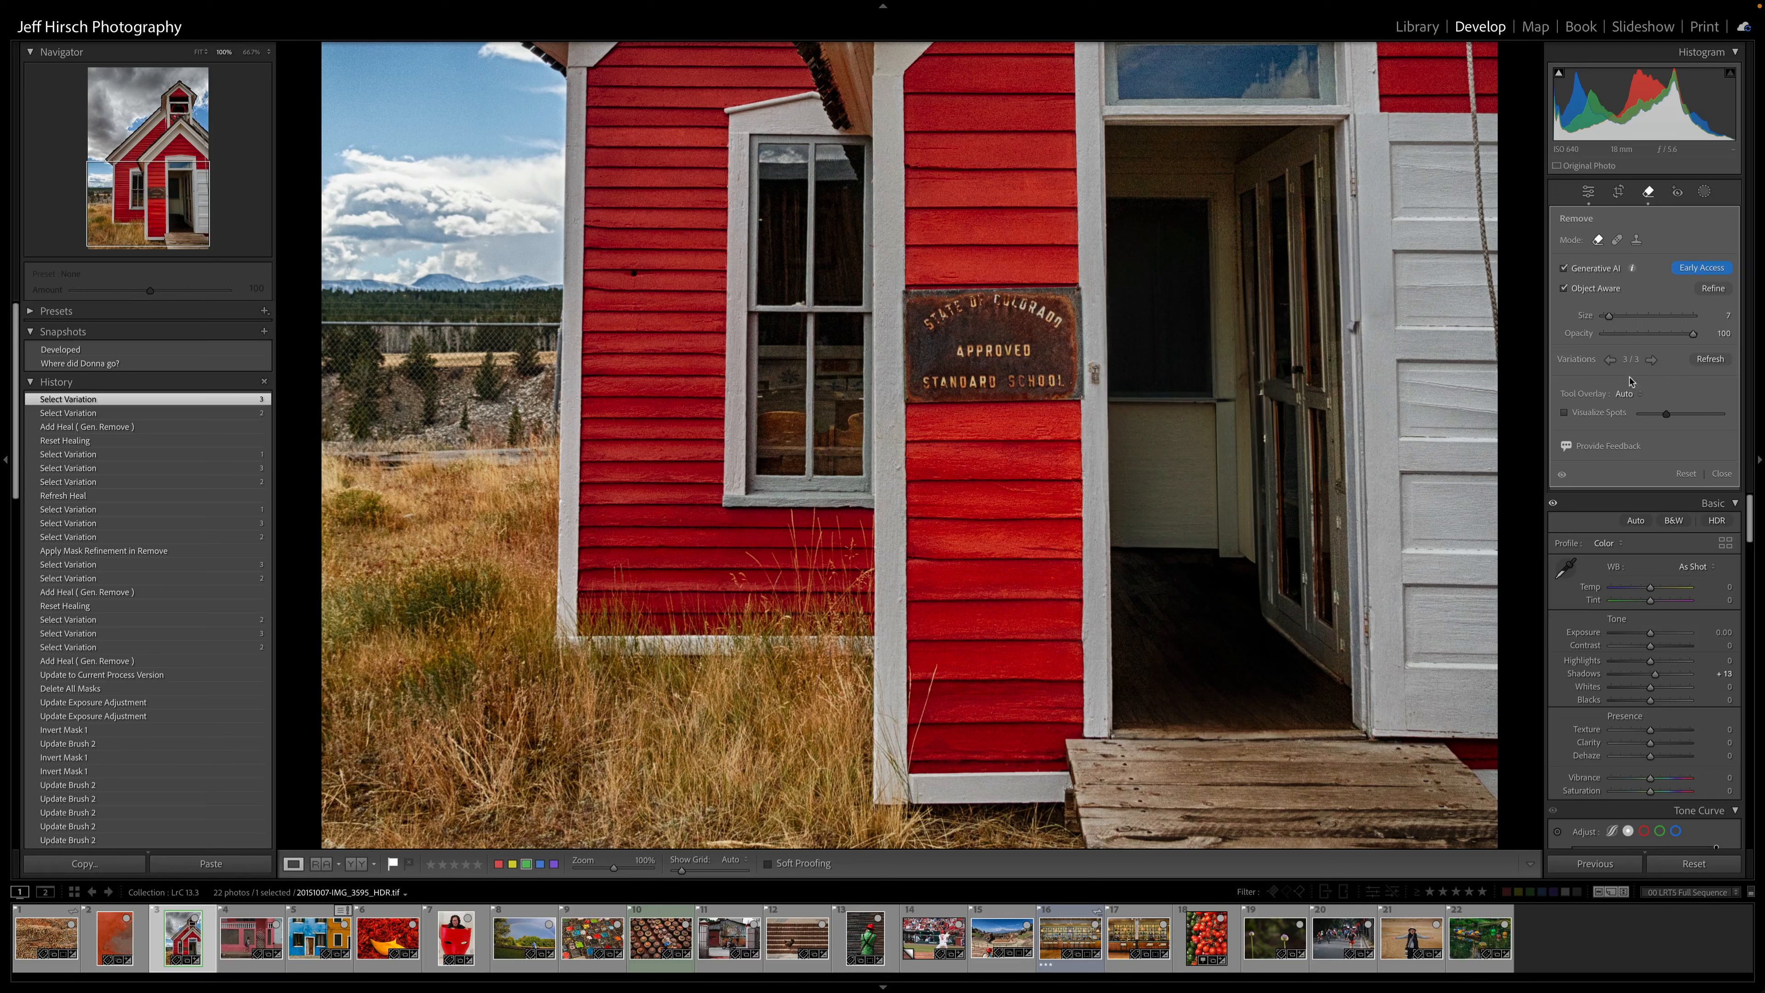
{"action": "left_click", "coordinate": [1562, 477]}
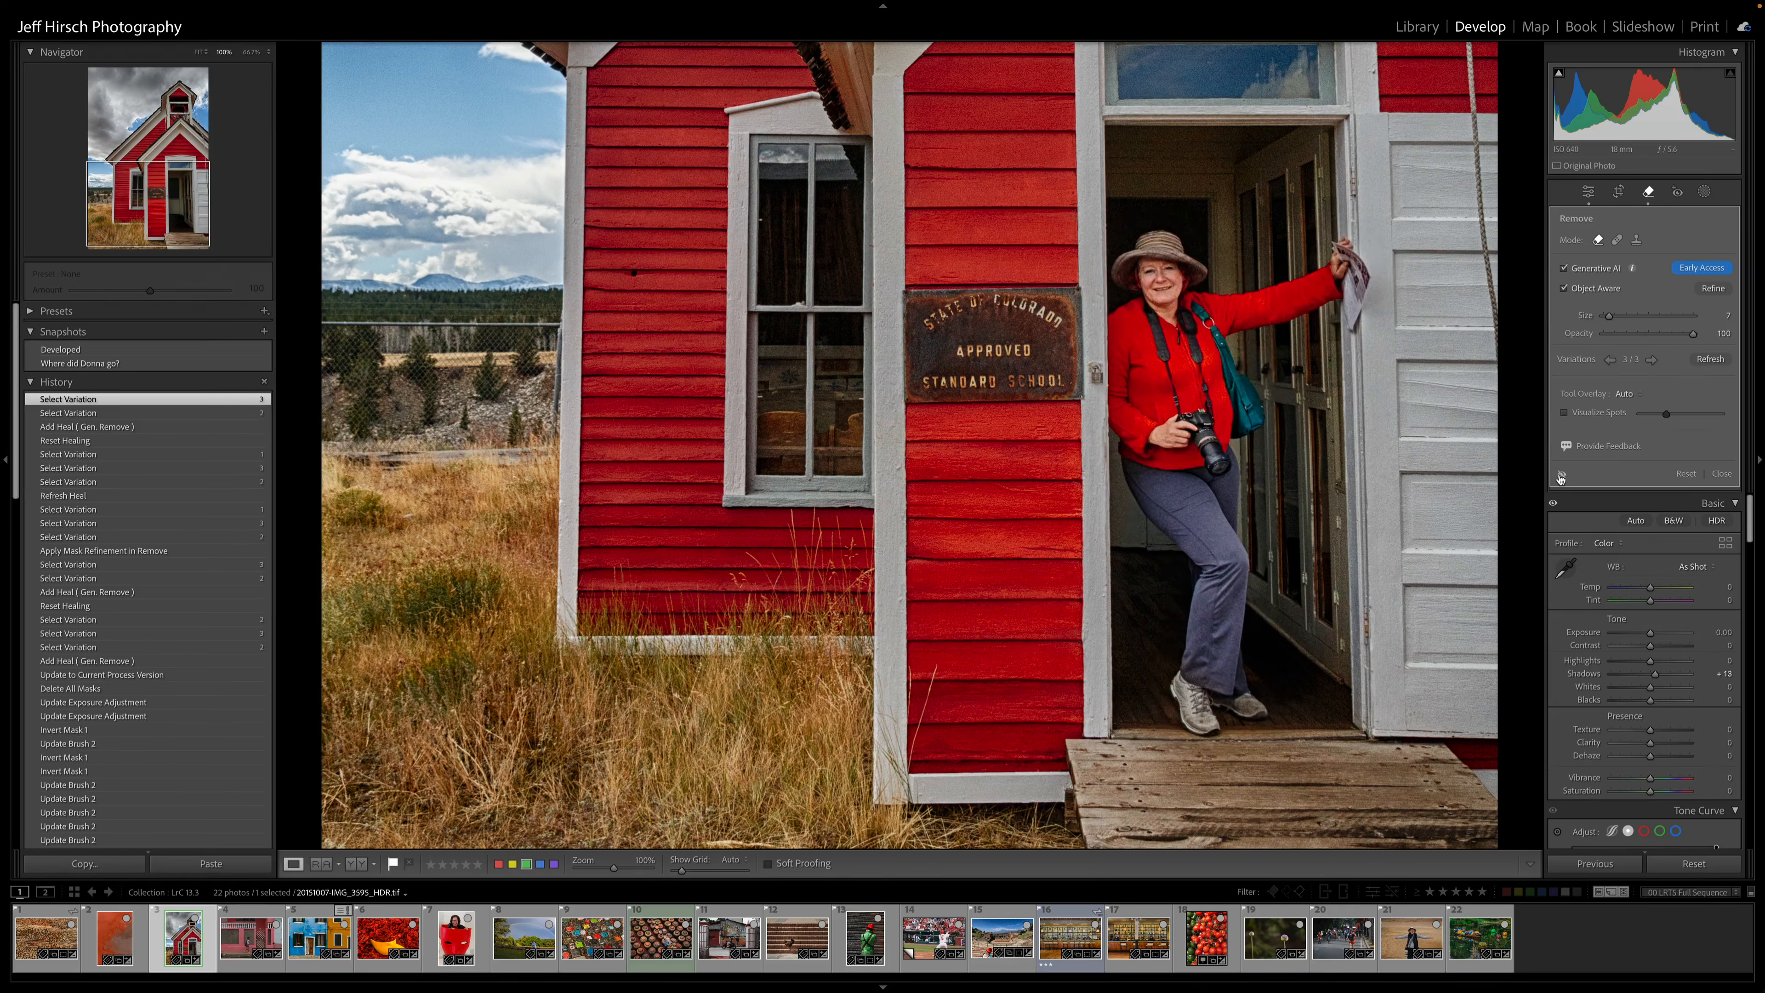
- Toggle the removal on and off to compare the third doorway variation with the original, leaving it on
{"action": "left_click", "coordinate": [1561, 477]}
{"action": "left_click", "coordinate": [1562, 478]}
{"action": "left_click", "coordinate": [1561, 477]}
{"action": "left_click", "coordinate": [1561, 477]}
{"action": "left_click", "coordinate": [1561, 477]}
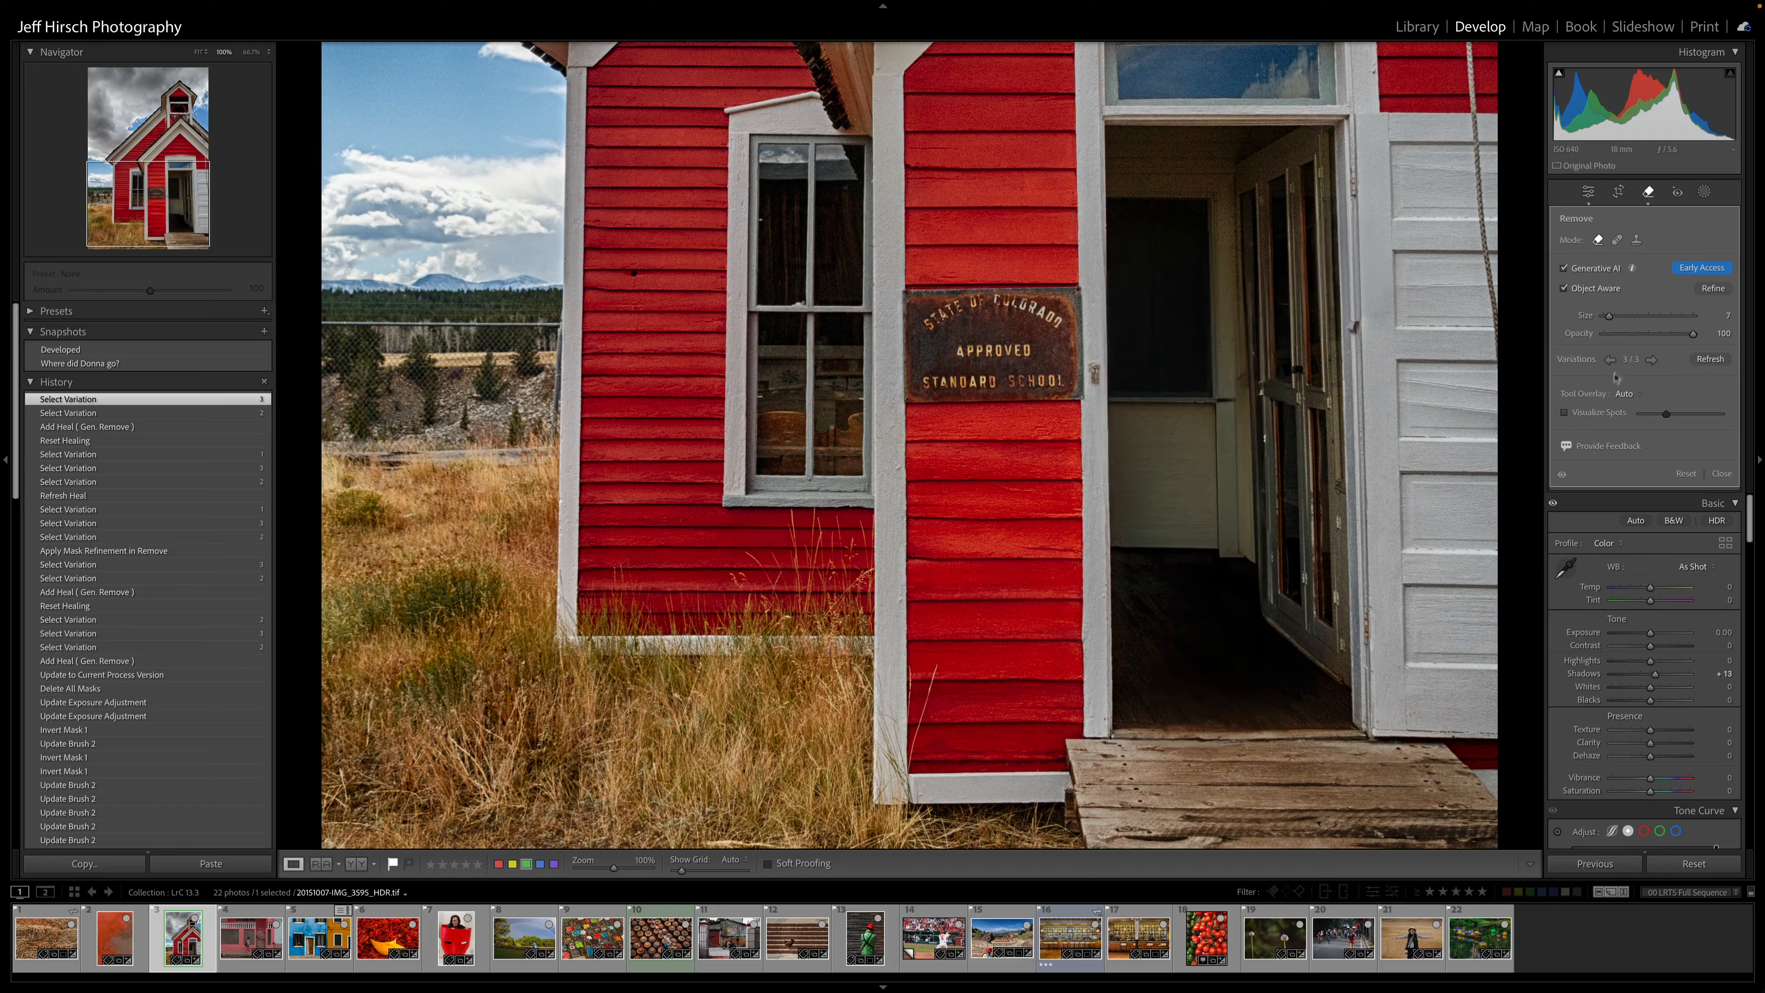
- Compare the first doorway variation with the original, then return to the third variation
{"action": "left_click", "coordinate": [1652, 361]}
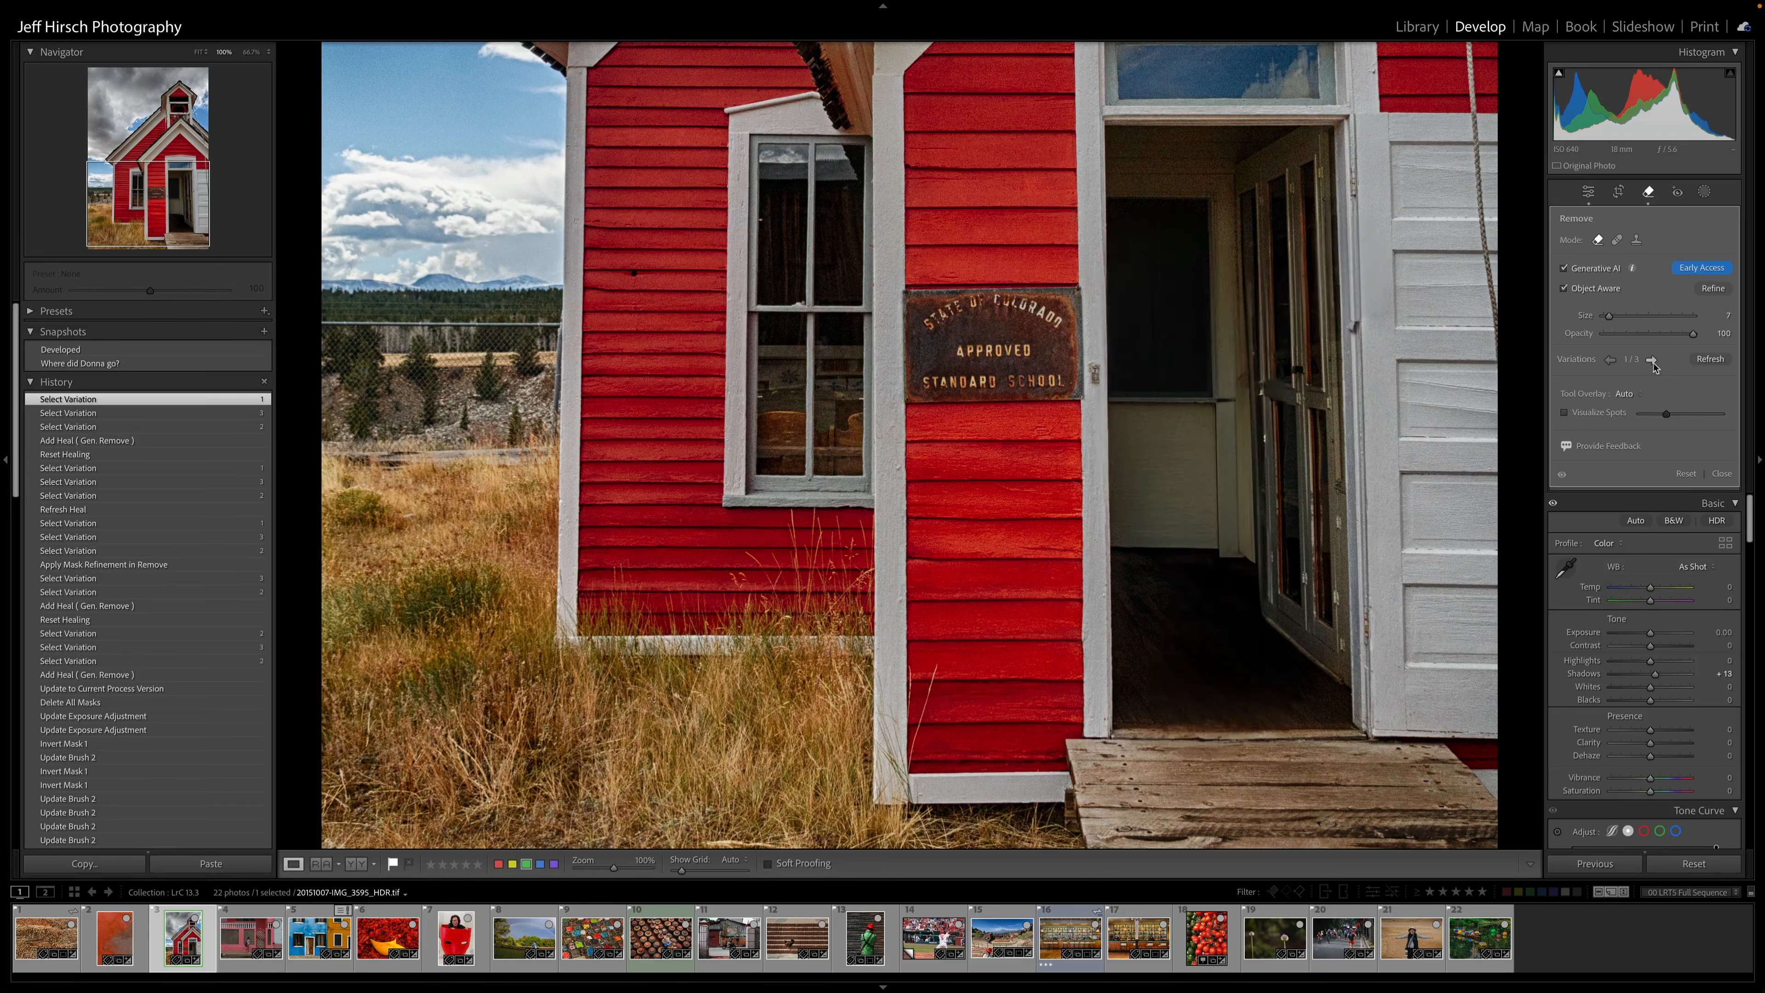
{"action": "left_click", "coordinate": [1561, 477]}
{"action": "left_click", "coordinate": [1561, 477]}
{"action": "left_click", "coordinate": [1561, 478]}
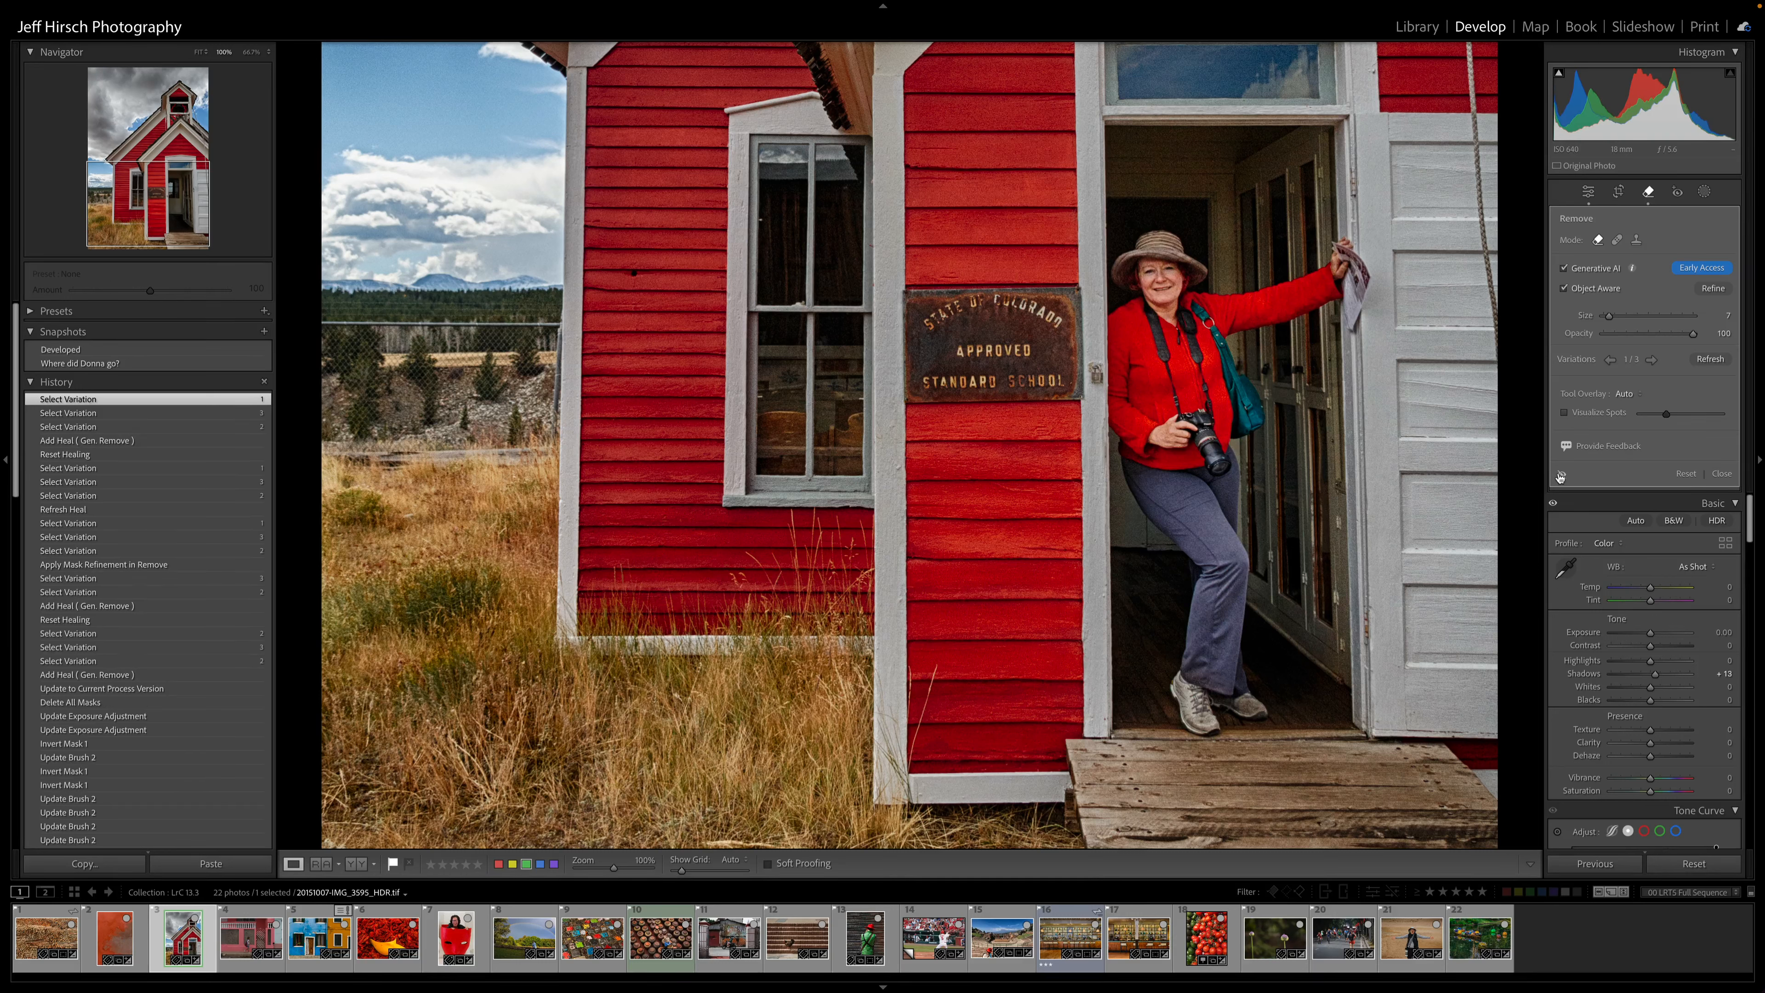
{"action": "left_click", "coordinate": [1561, 477]}
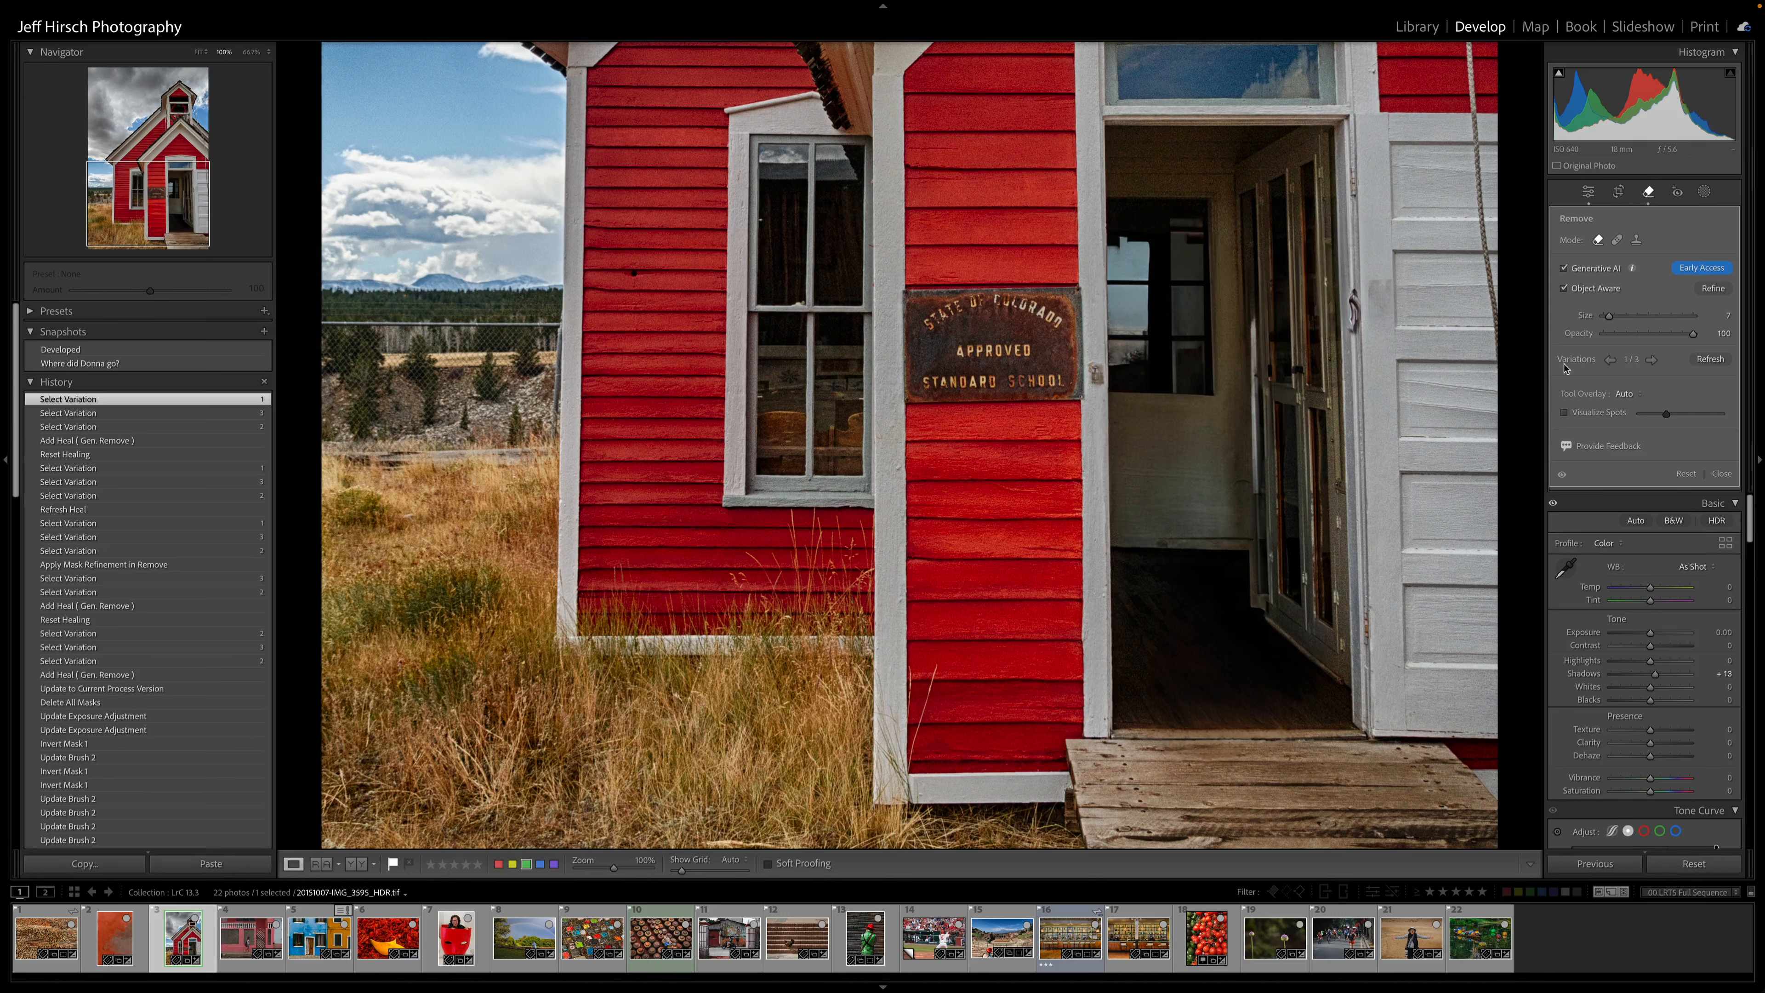
{"action": "left_click", "coordinate": [1609, 361]}
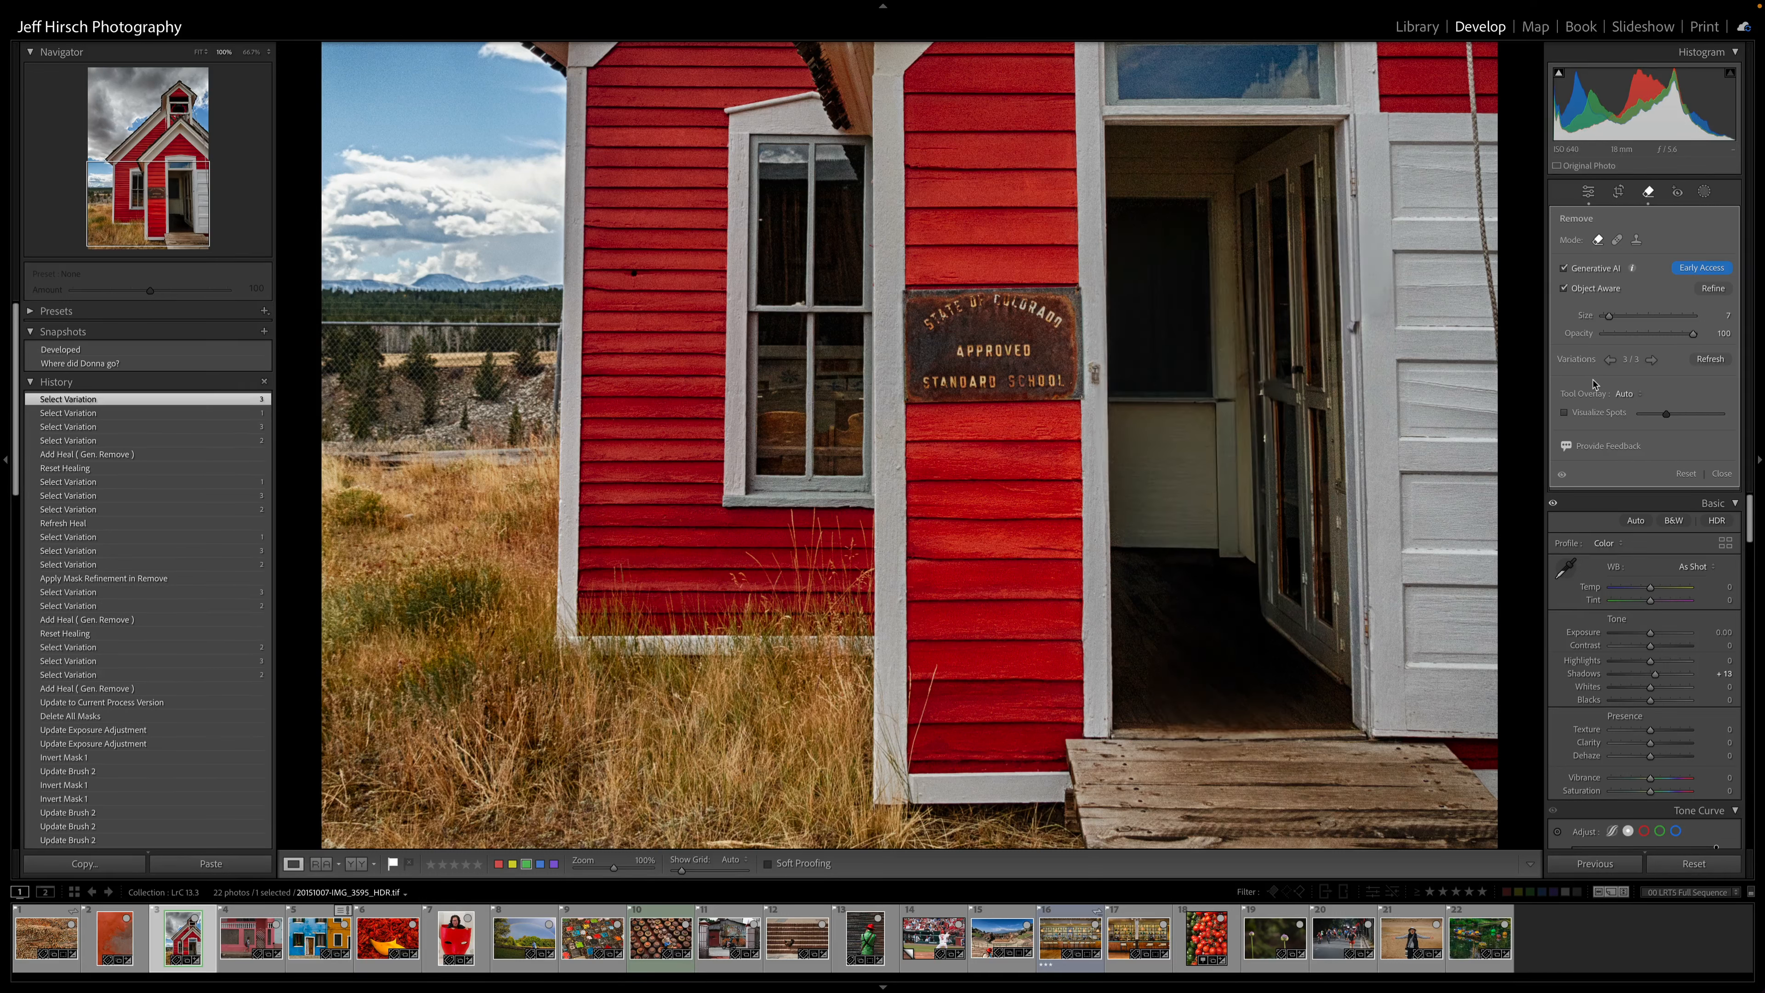
- Compare the wider schoolhouse view with the removal off and on, then show the whole photo
{"action": "key", "text": "super+minus"}
{"action": "key", "text": "super+minus"}
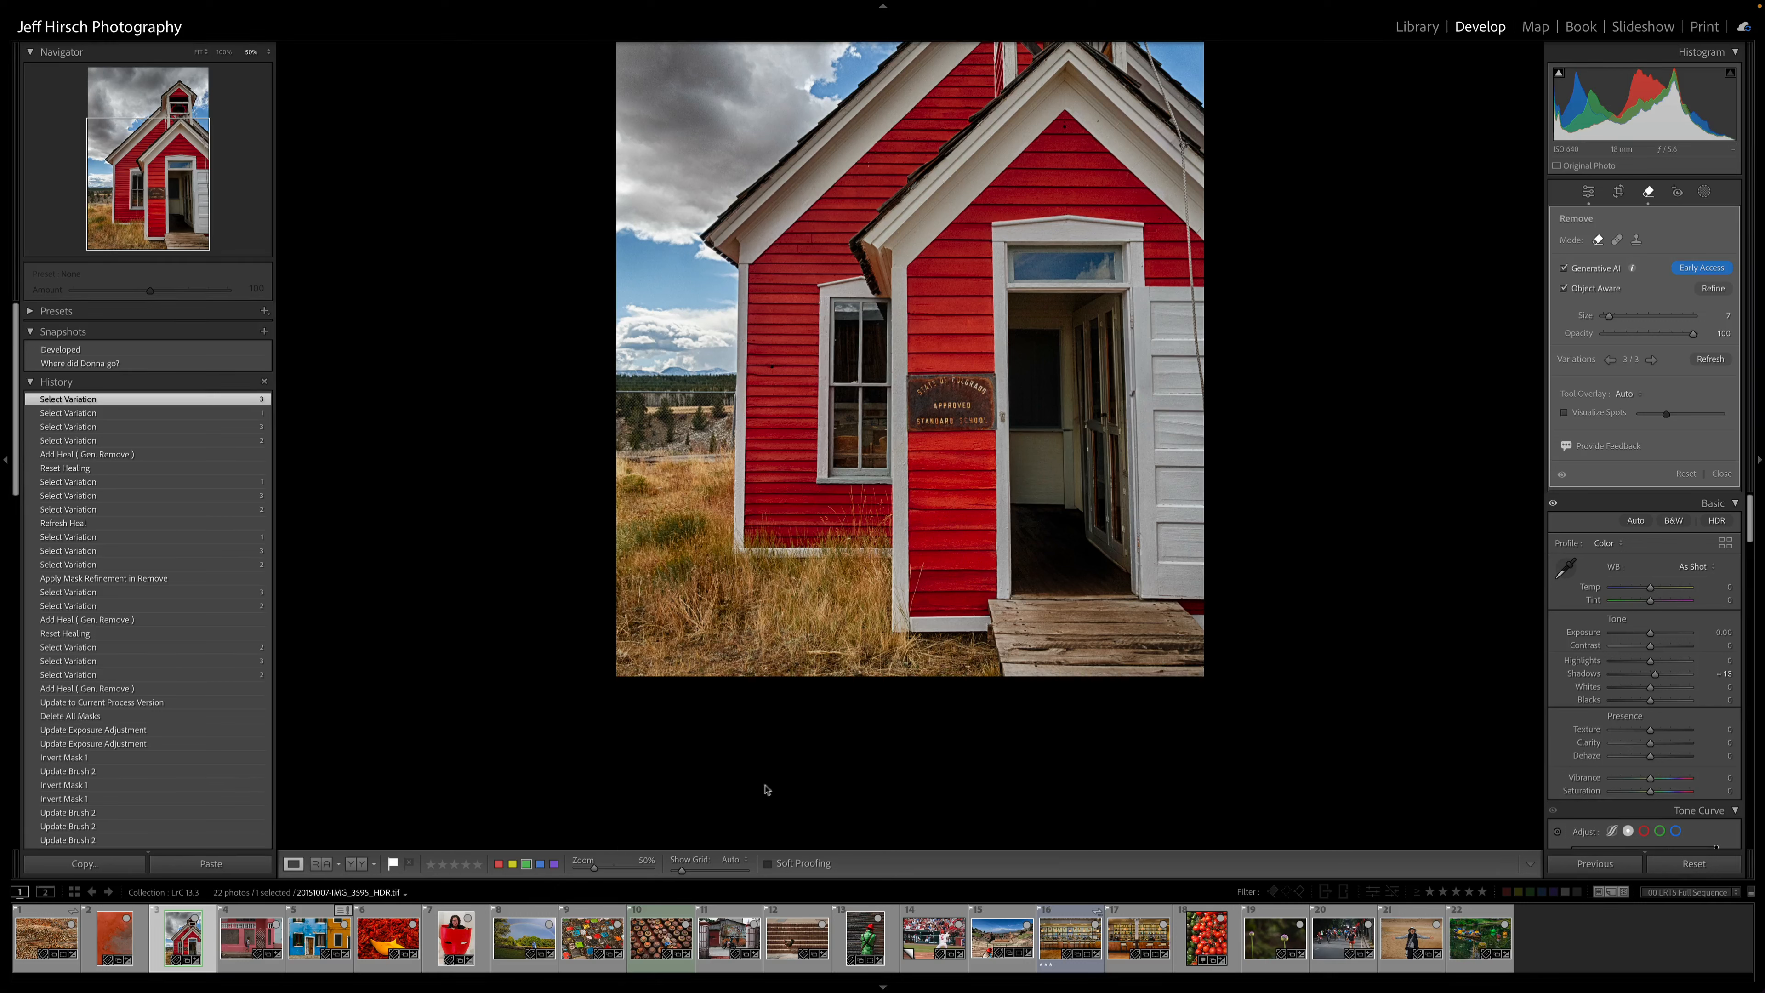
{"action": "left_click", "coordinate": [1562, 477]}
{"action": "left_click", "coordinate": [1562, 477]}
{"action": "left_click", "coordinate": [1561, 478]}
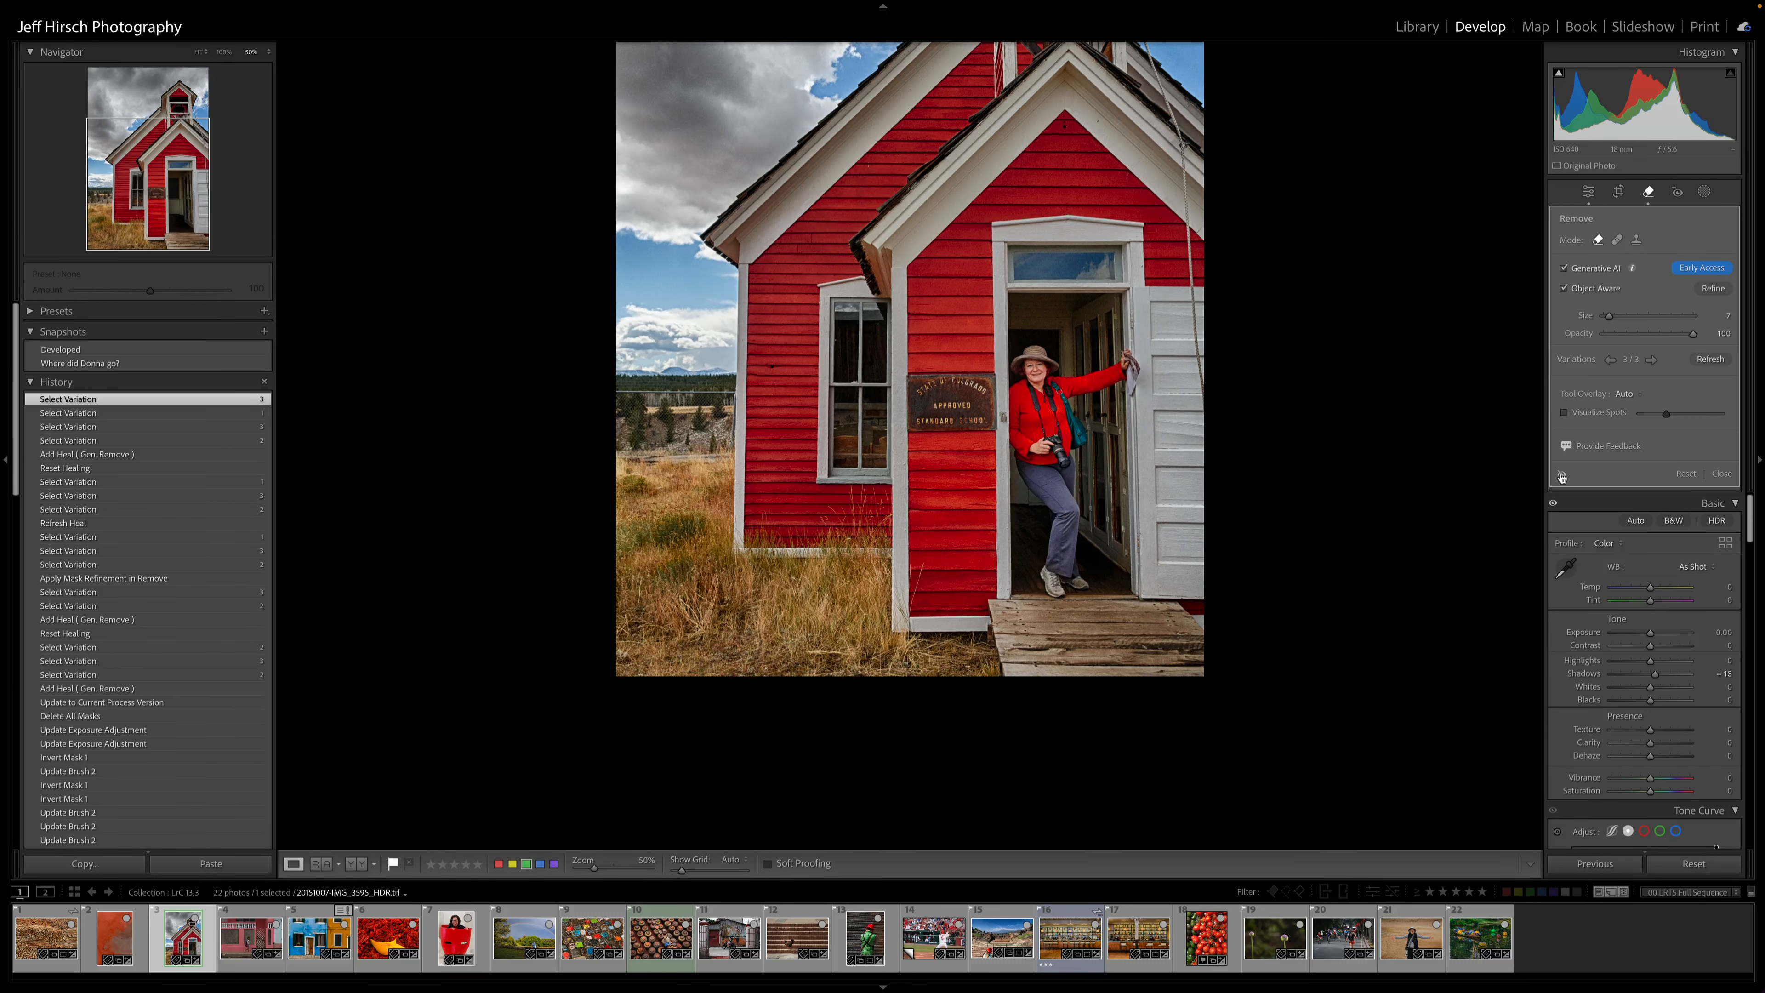
{"action": "left_click", "coordinate": [1562, 478]}
{"action": "left_click", "coordinate": [1562, 477]}
{"action": "left_click", "coordinate": [1562, 477]}
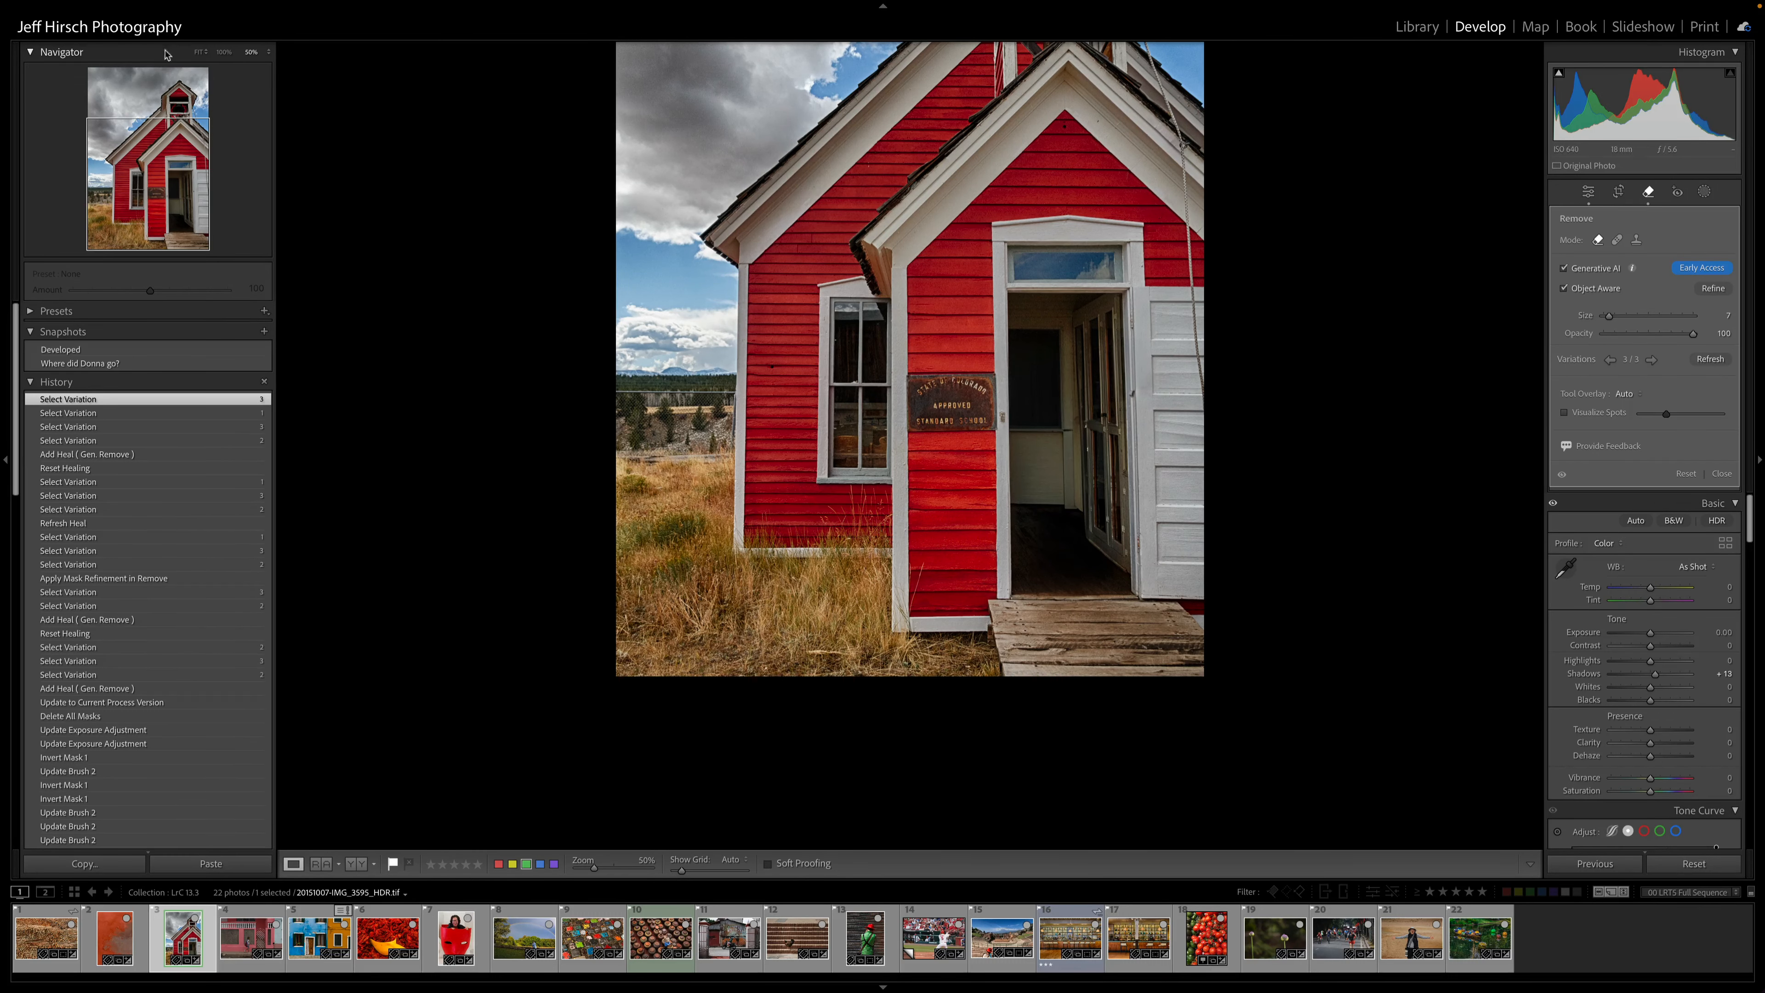
{"action": "left_click", "coordinate": [198, 53]}
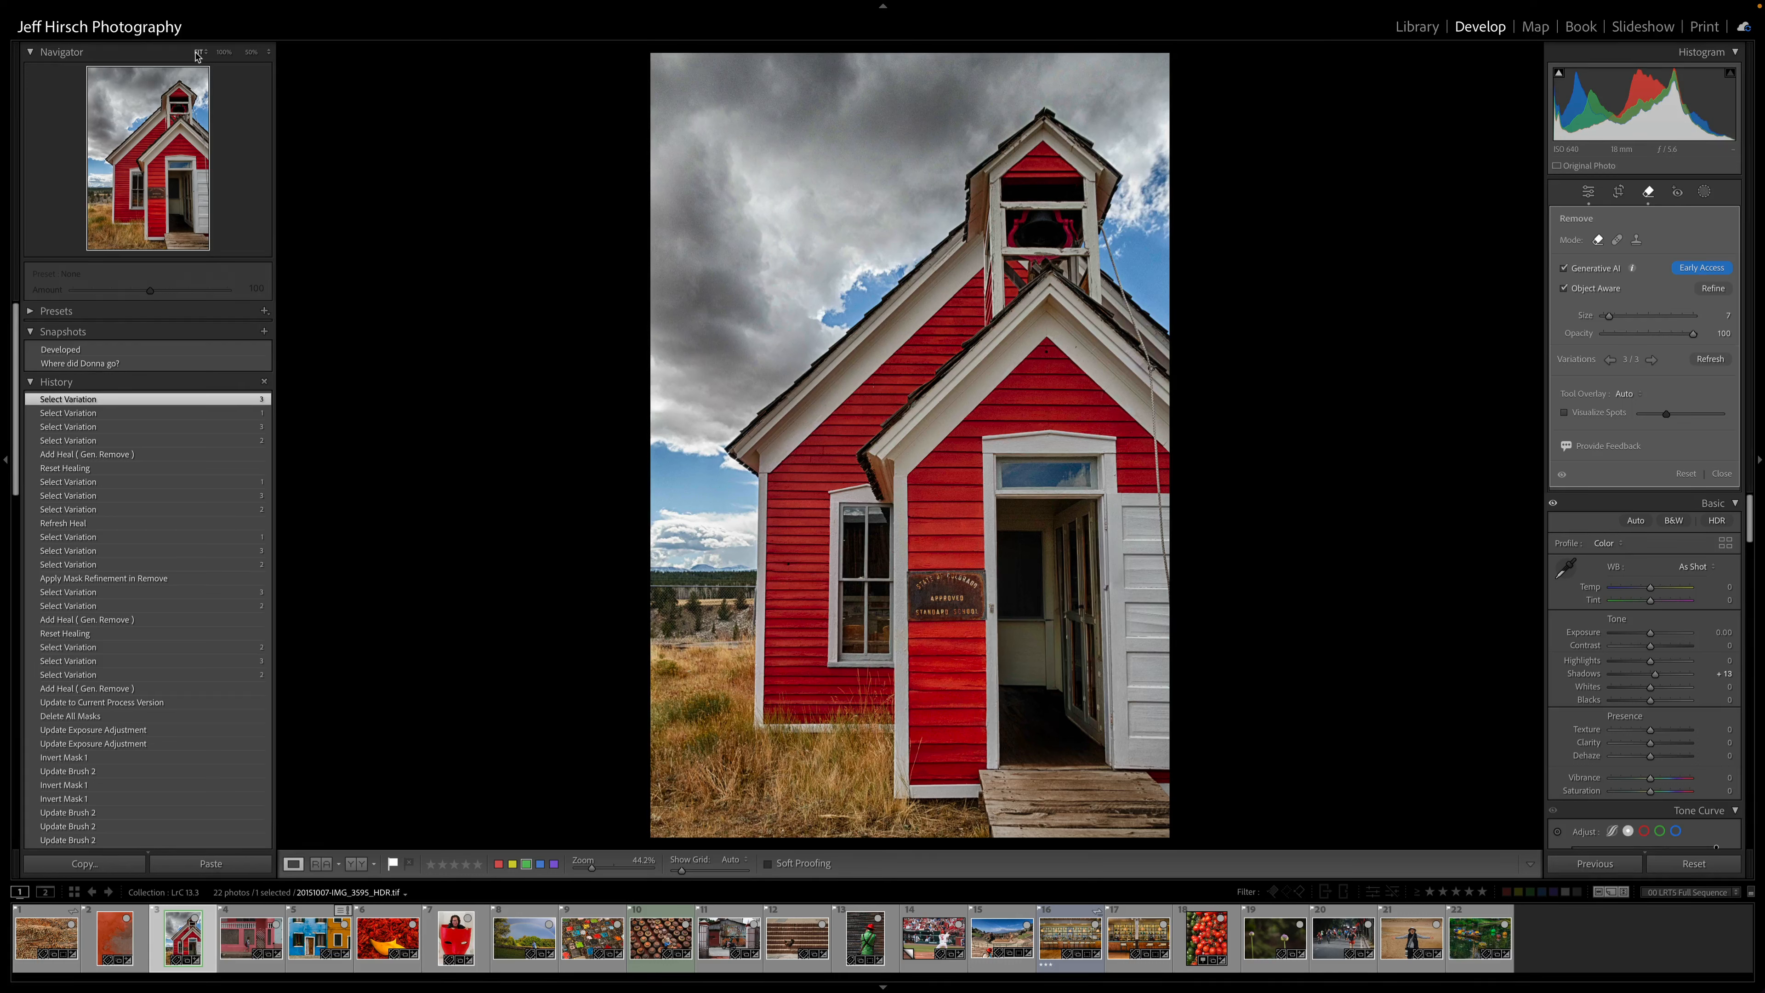
- In the pink house photo, remove the walking girl with generative removal and choose the third variation
{"action": "left_click", "coordinate": [244, 936]}
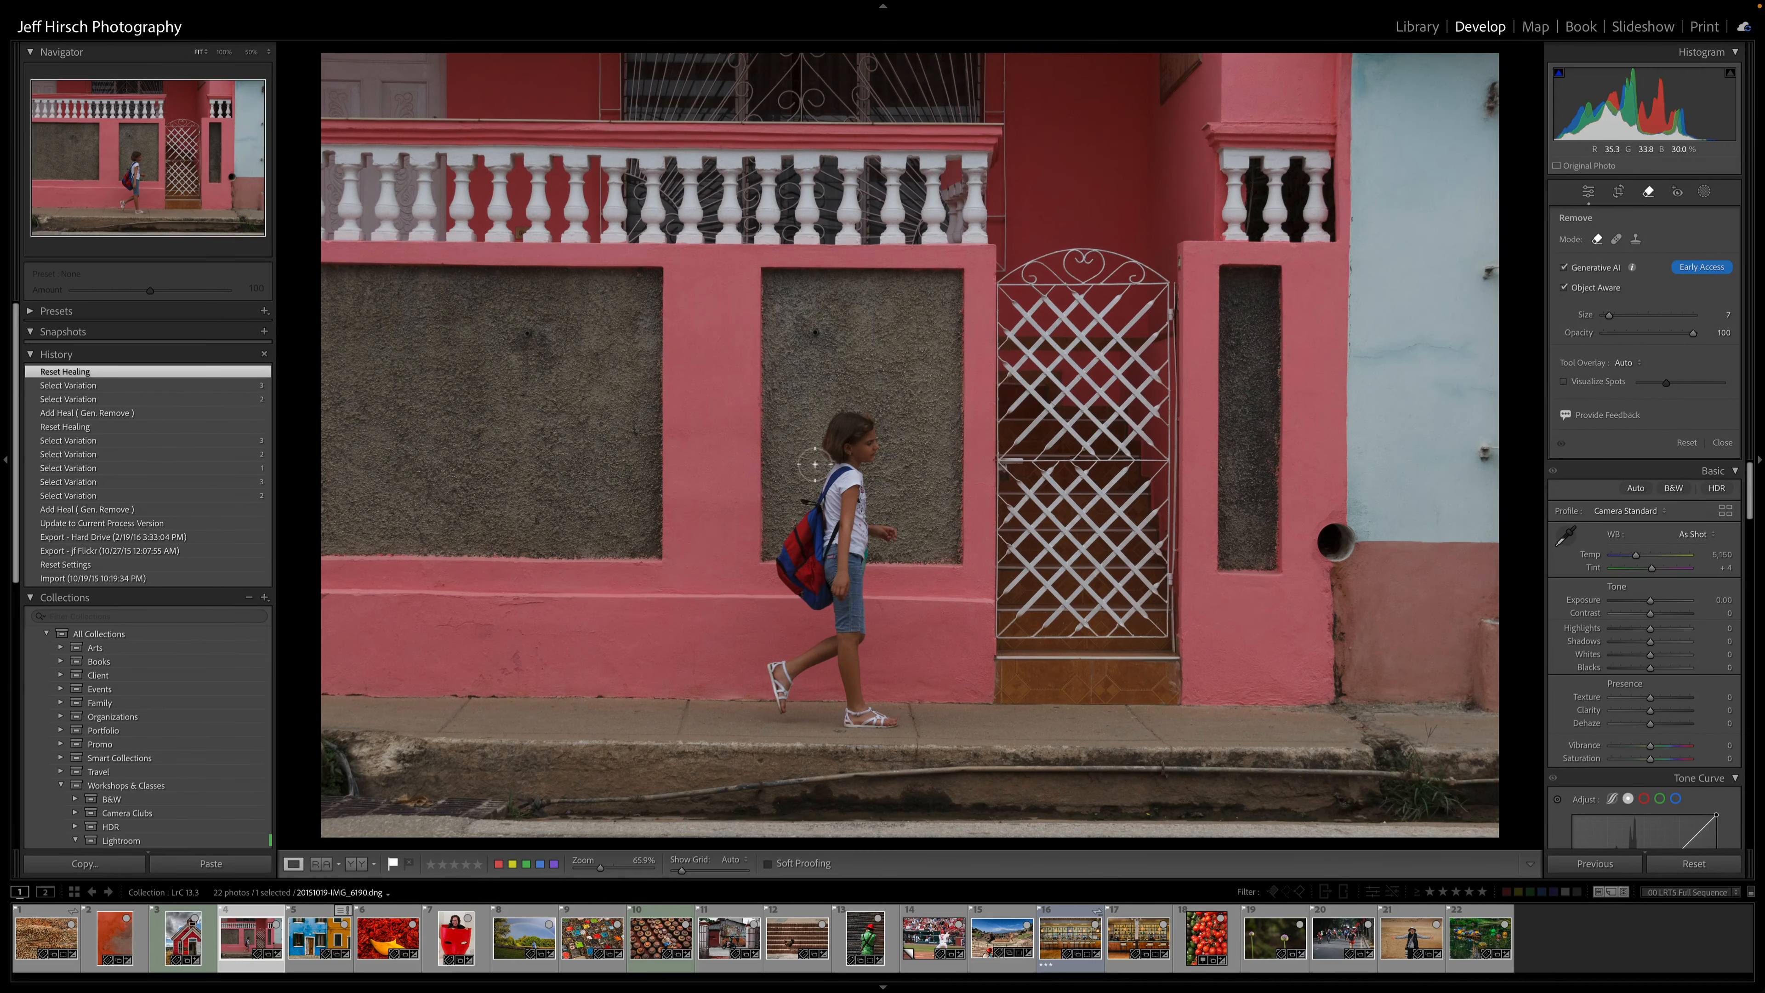
{"action": "mouse_move", "coordinate": [815, 463]}
{"action": "left_mouse_down"}
{"action": "mouse_move", "coordinate": [832, 425]}
{"action": "mouse_move", "coordinate": [880, 424]}
{"action": "mouse_move", "coordinate": [863, 508]}
{"action": "mouse_move", "coordinate": [892, 531]}
{"action": "mouse_move", "coordinate": [862, 564]}
{"action": "mouse_move", "coordinate": [845, 714]}
{"action": "mouse_move", "coordinate": [884, 723]}
{"action": "mouse_move", "coordinate": [843, 640]}
{"action": "mouse_move", "coordinate": [793, 663]}
{"action": "mouse_move", "coordinate": [778, 699]}
{"action": "mouse_move", "coordinate": [843, 626]}
{"action": "mouse_move", "coordinate": [842, 605]}
{"action": "mouse_move", "coordinate": [814, 609]}
{"action": "mouse_move", "coordinate": [790, 581]}
{"action": "mouse_move", "coordinate": [783, 547]}
{"action": "mouse_move", "coordinate": [826, 502]}
{"action": "mouse_move", "coordinate": [798, 507]}
{"action": "mouse_move", "coordinate": [854, 438]}
{"action": "left_mouse_up"}
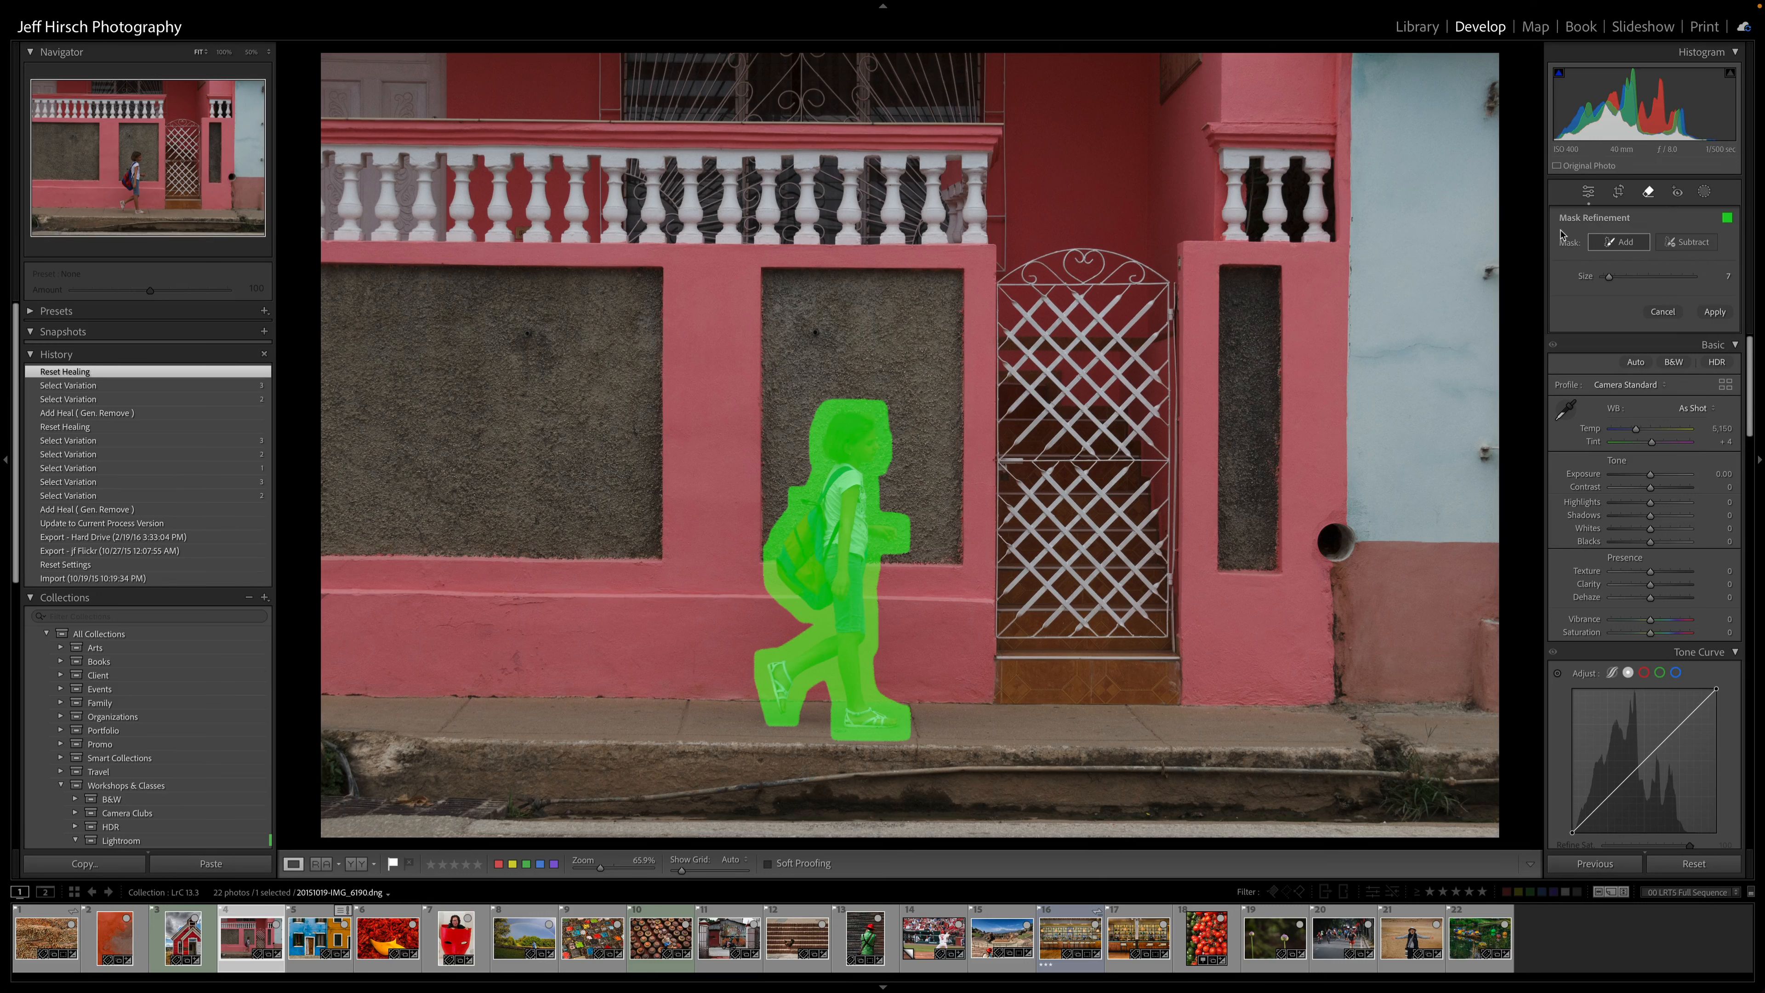
{"action": "left_click", "coordinate": [1714, 313]}
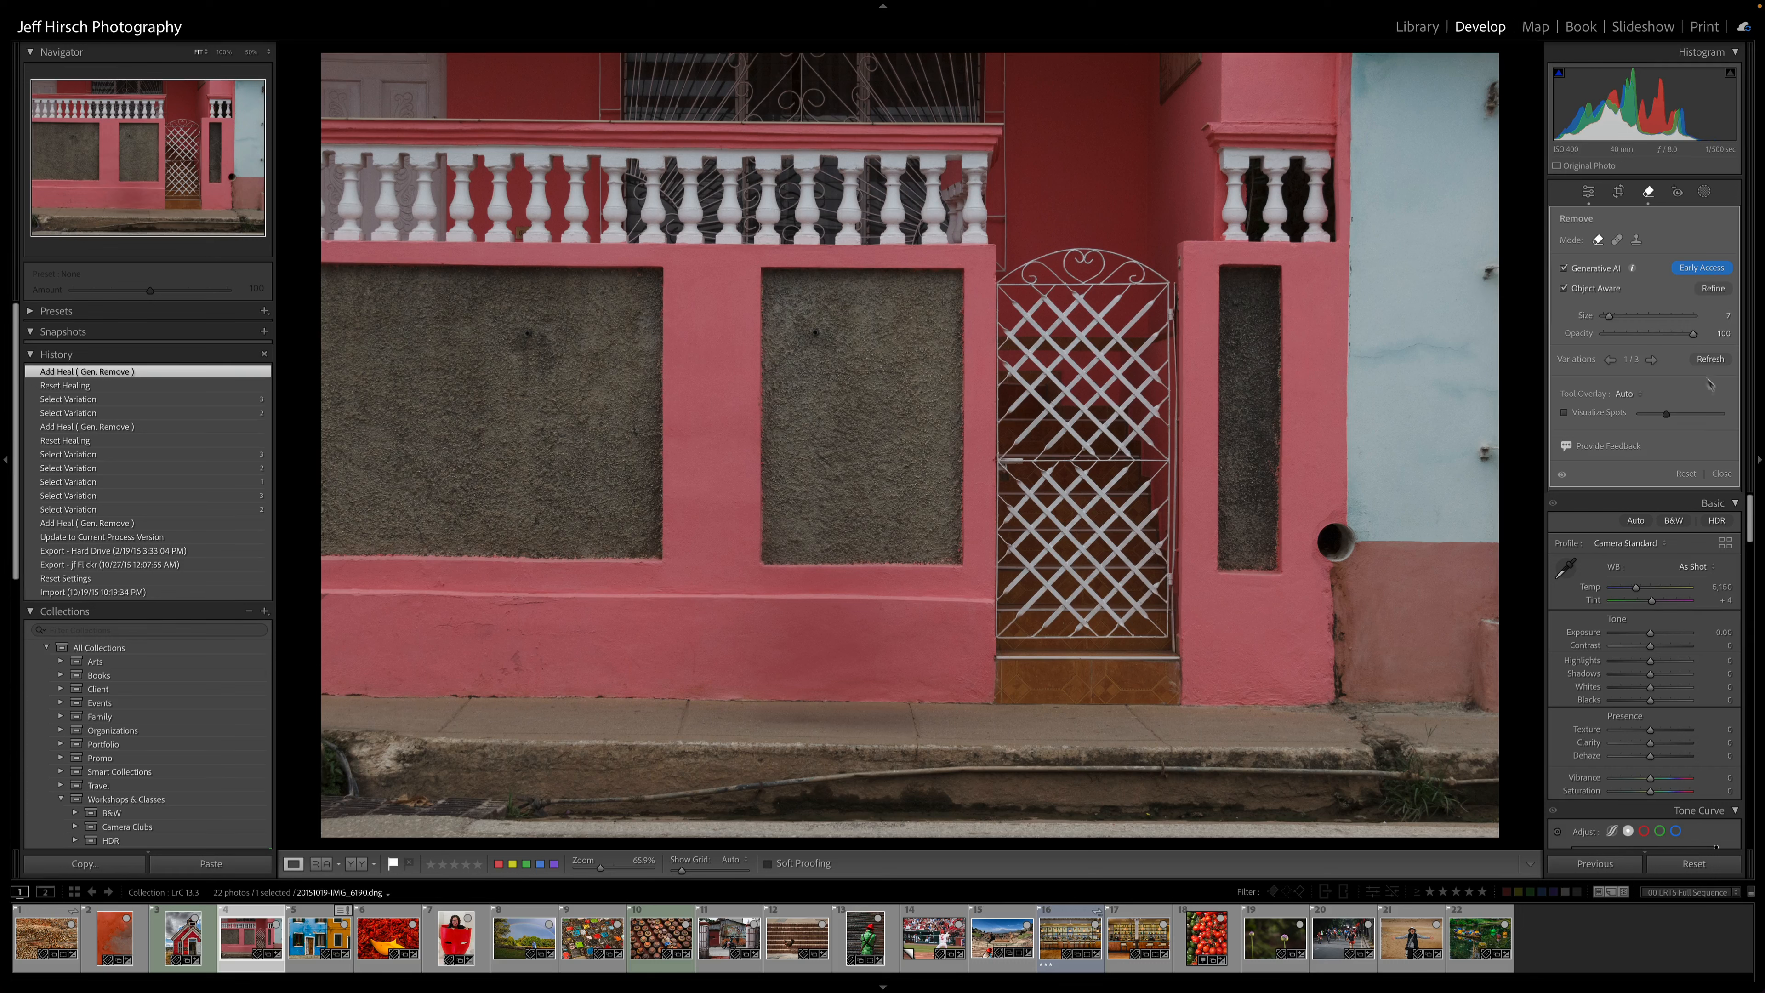
{"action": "left_click", "coordinate": [1649, 360]}
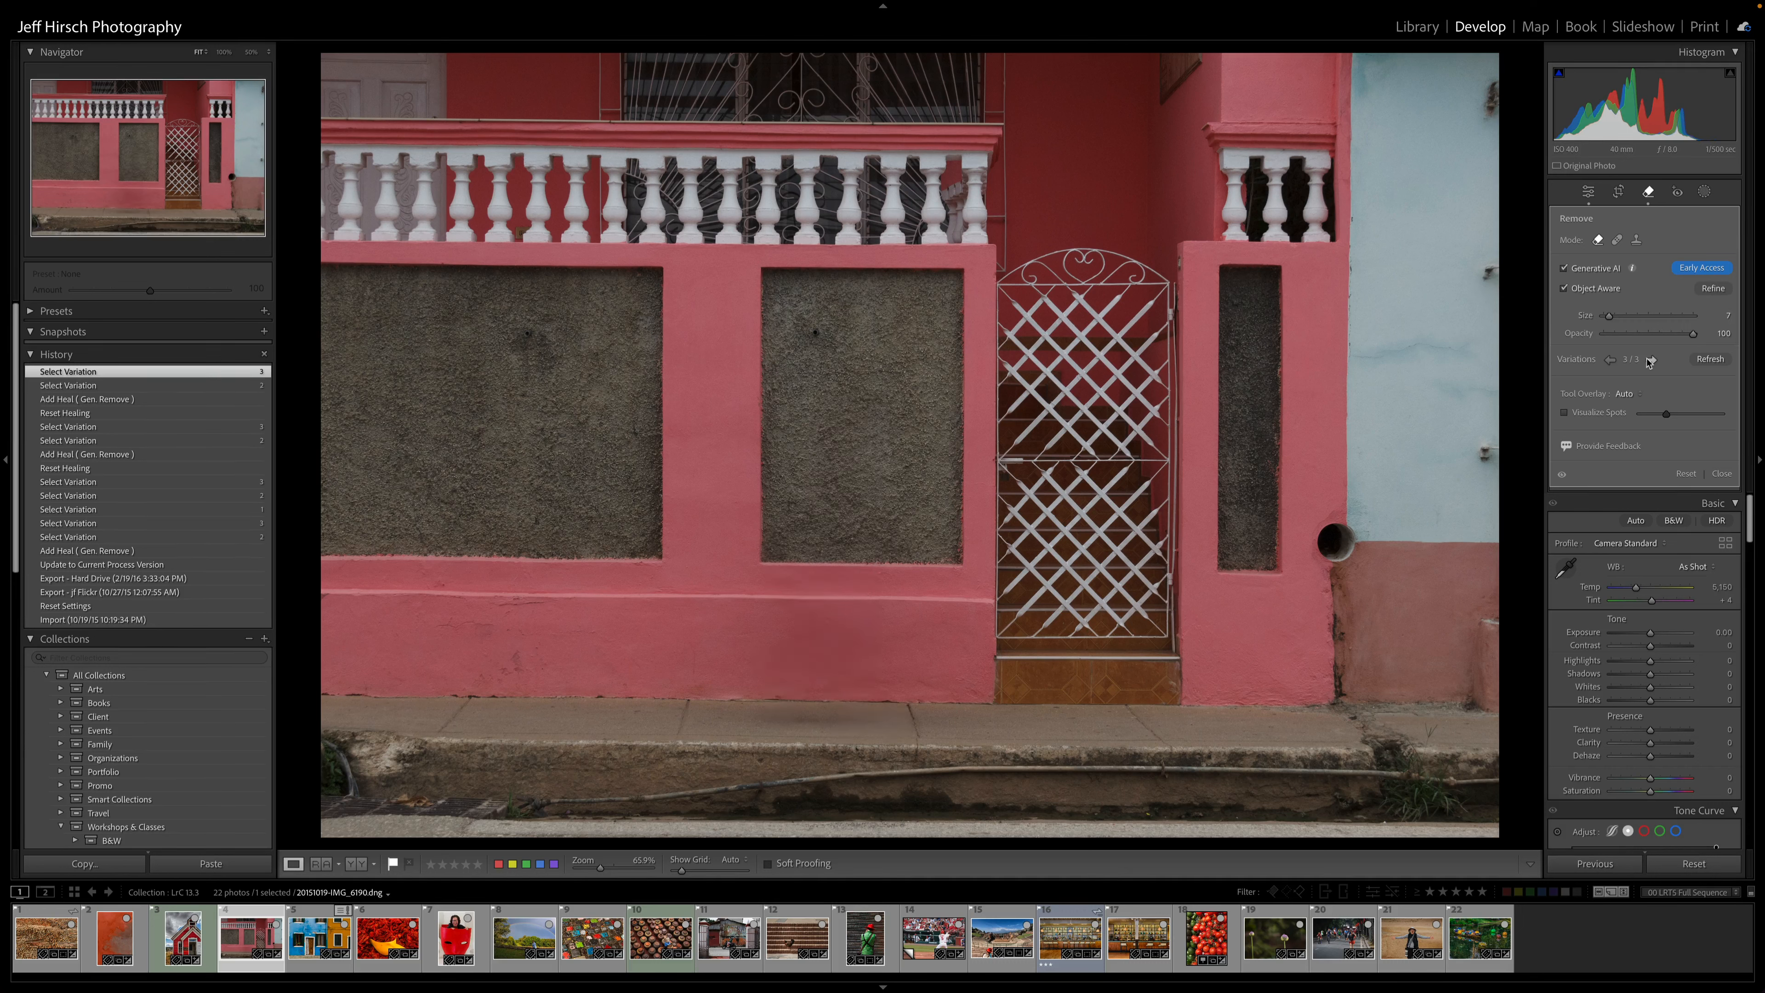
- In the blue house photo, mark the large exposed plaster patch beside the house number for generative removal with a brush size of 4
{"action": "left_click", "coordinate": [313, 946]}
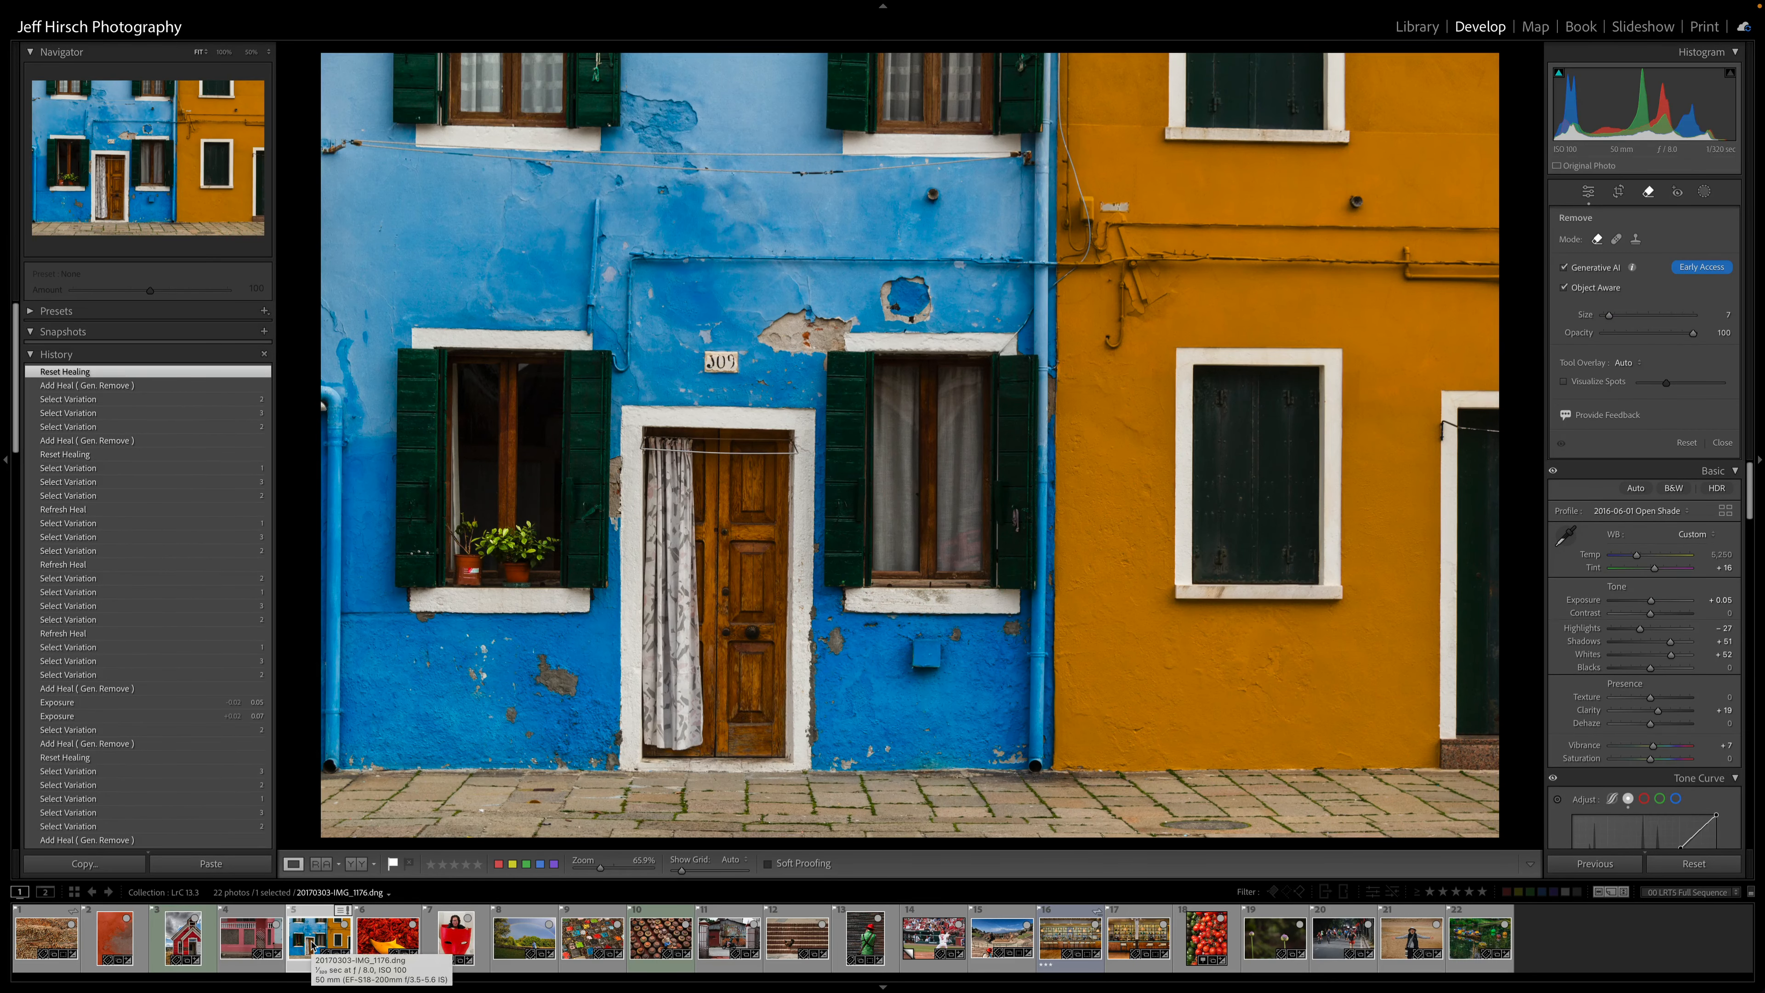
{"action": "key", "text": "super+equal"}
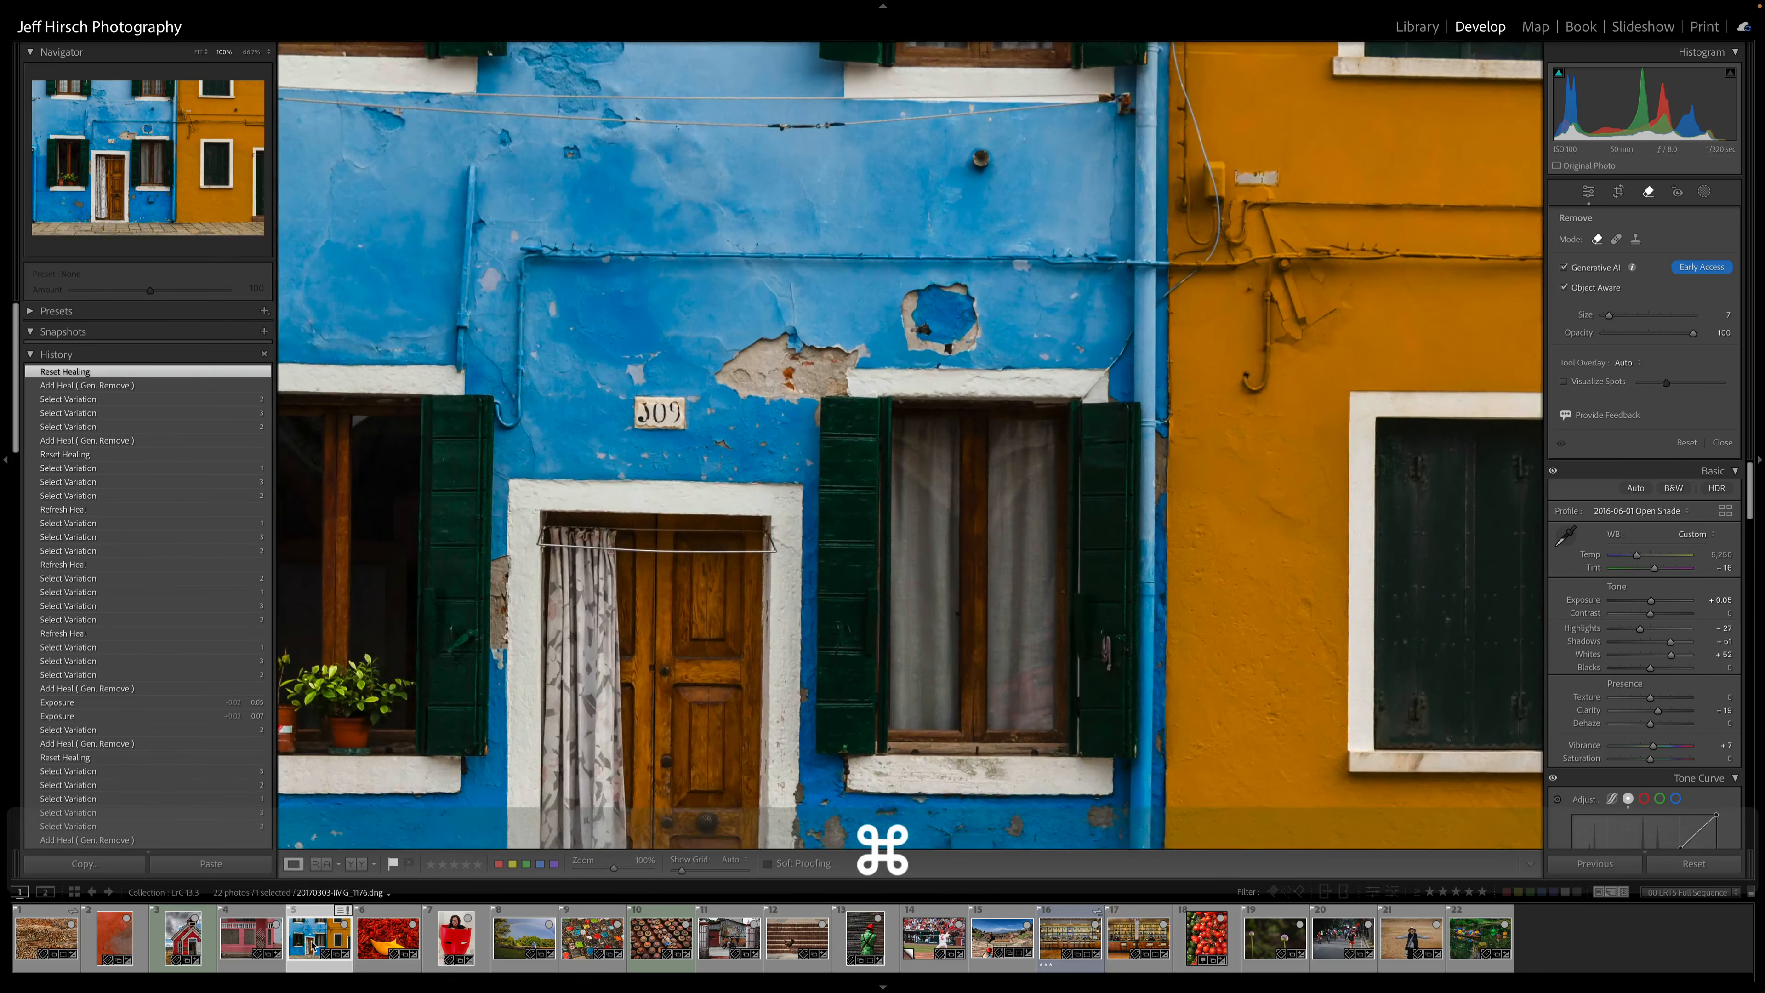
{"action": "key", "text": "super+equal"}
{"action": "key", "text": "space"}
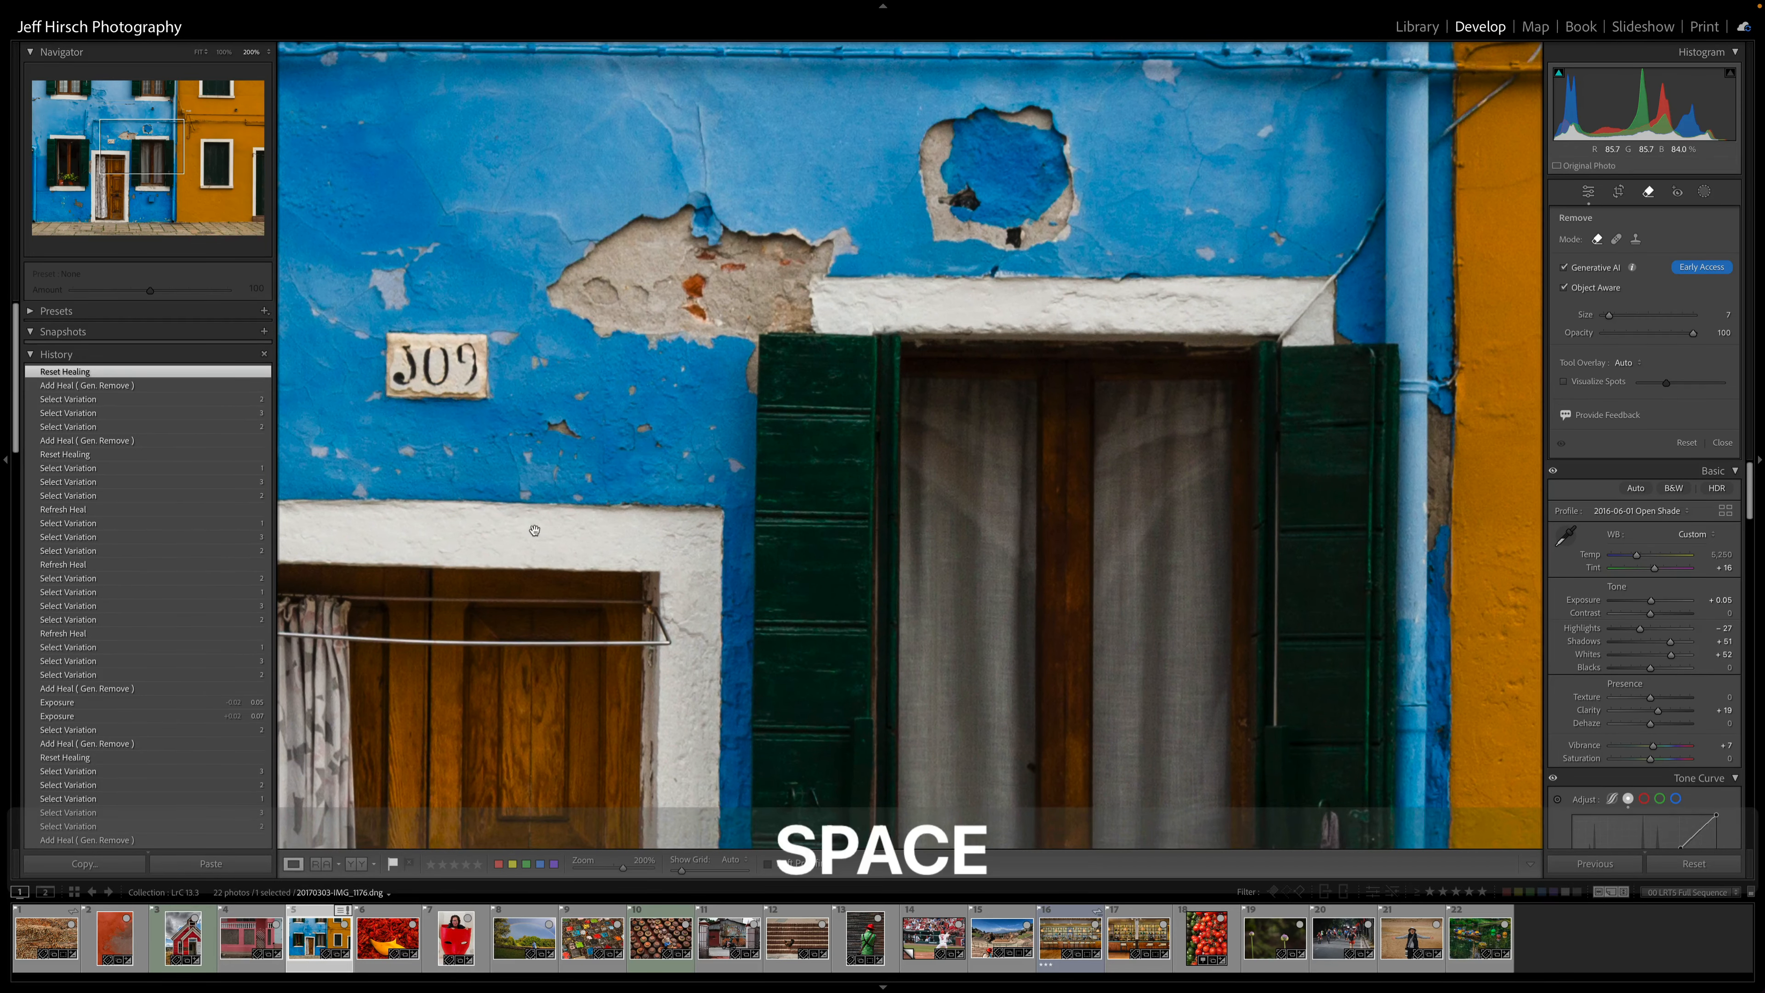
{"action": "left_click_drag", "start_coordinate": [543, 509], "coordinate": [743, 629]}
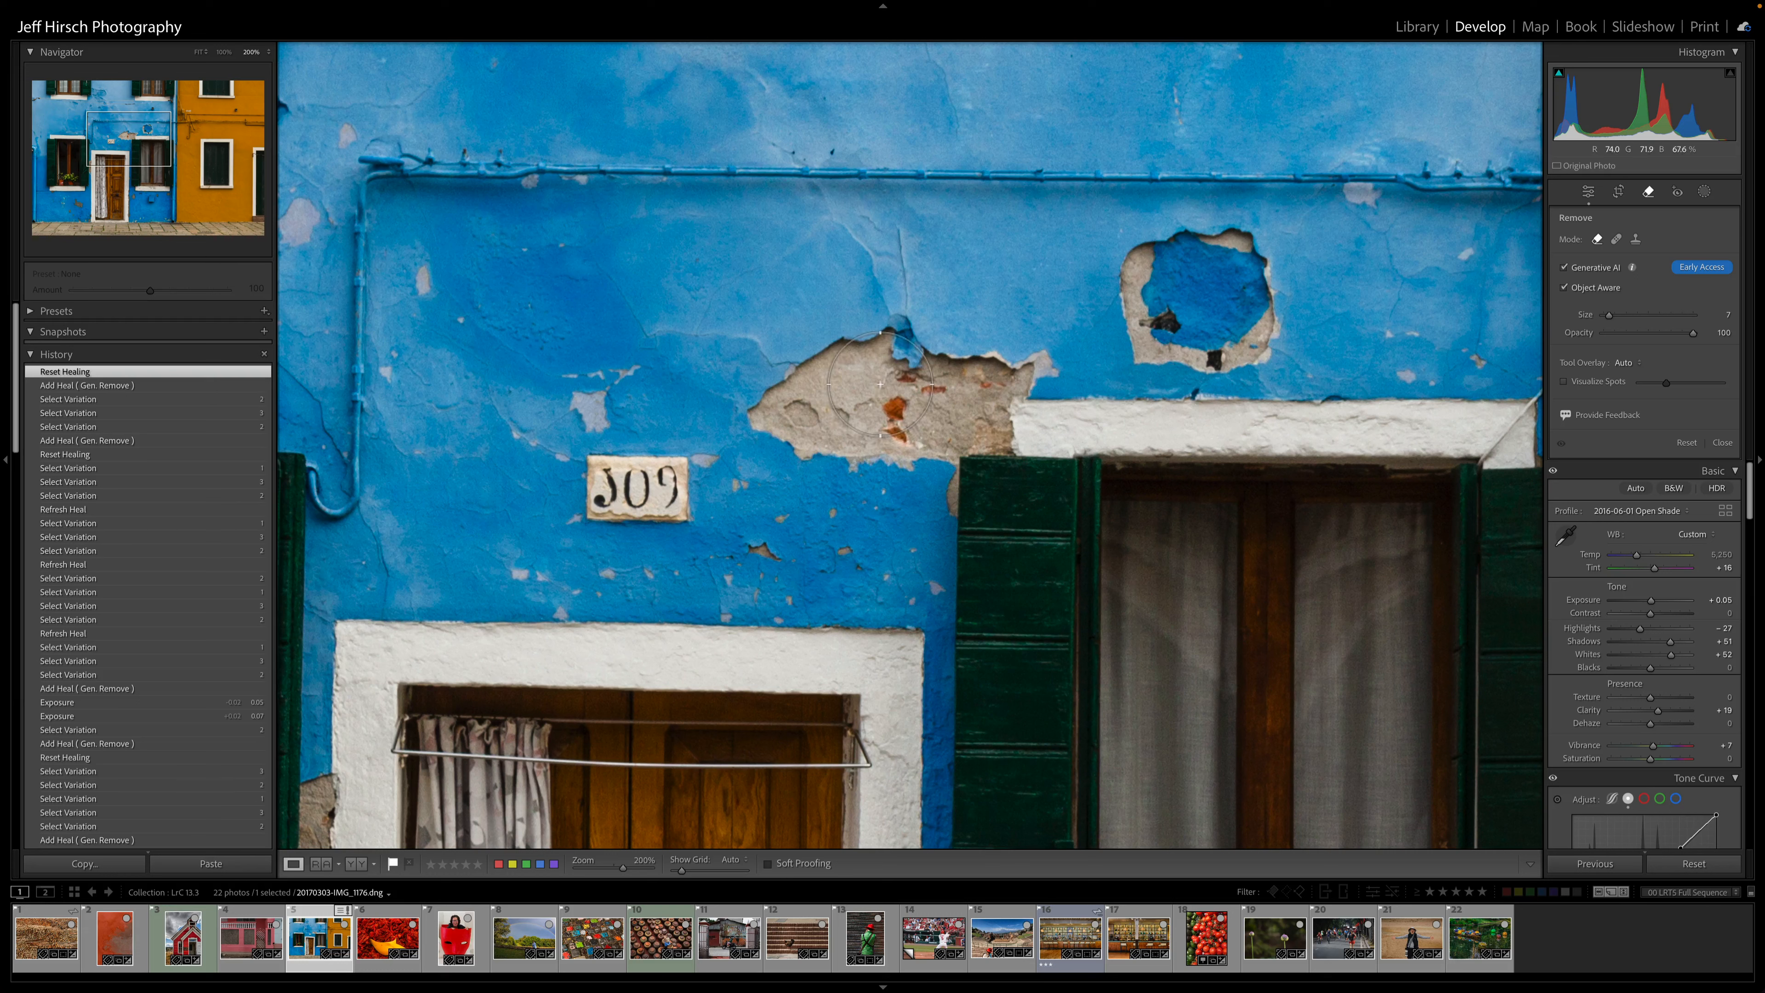
{"action": "key", "text": "bracketleft"}
{"action": "key", "text": "bracketleft"}
{"action": "key", "text": "bracketleft"}
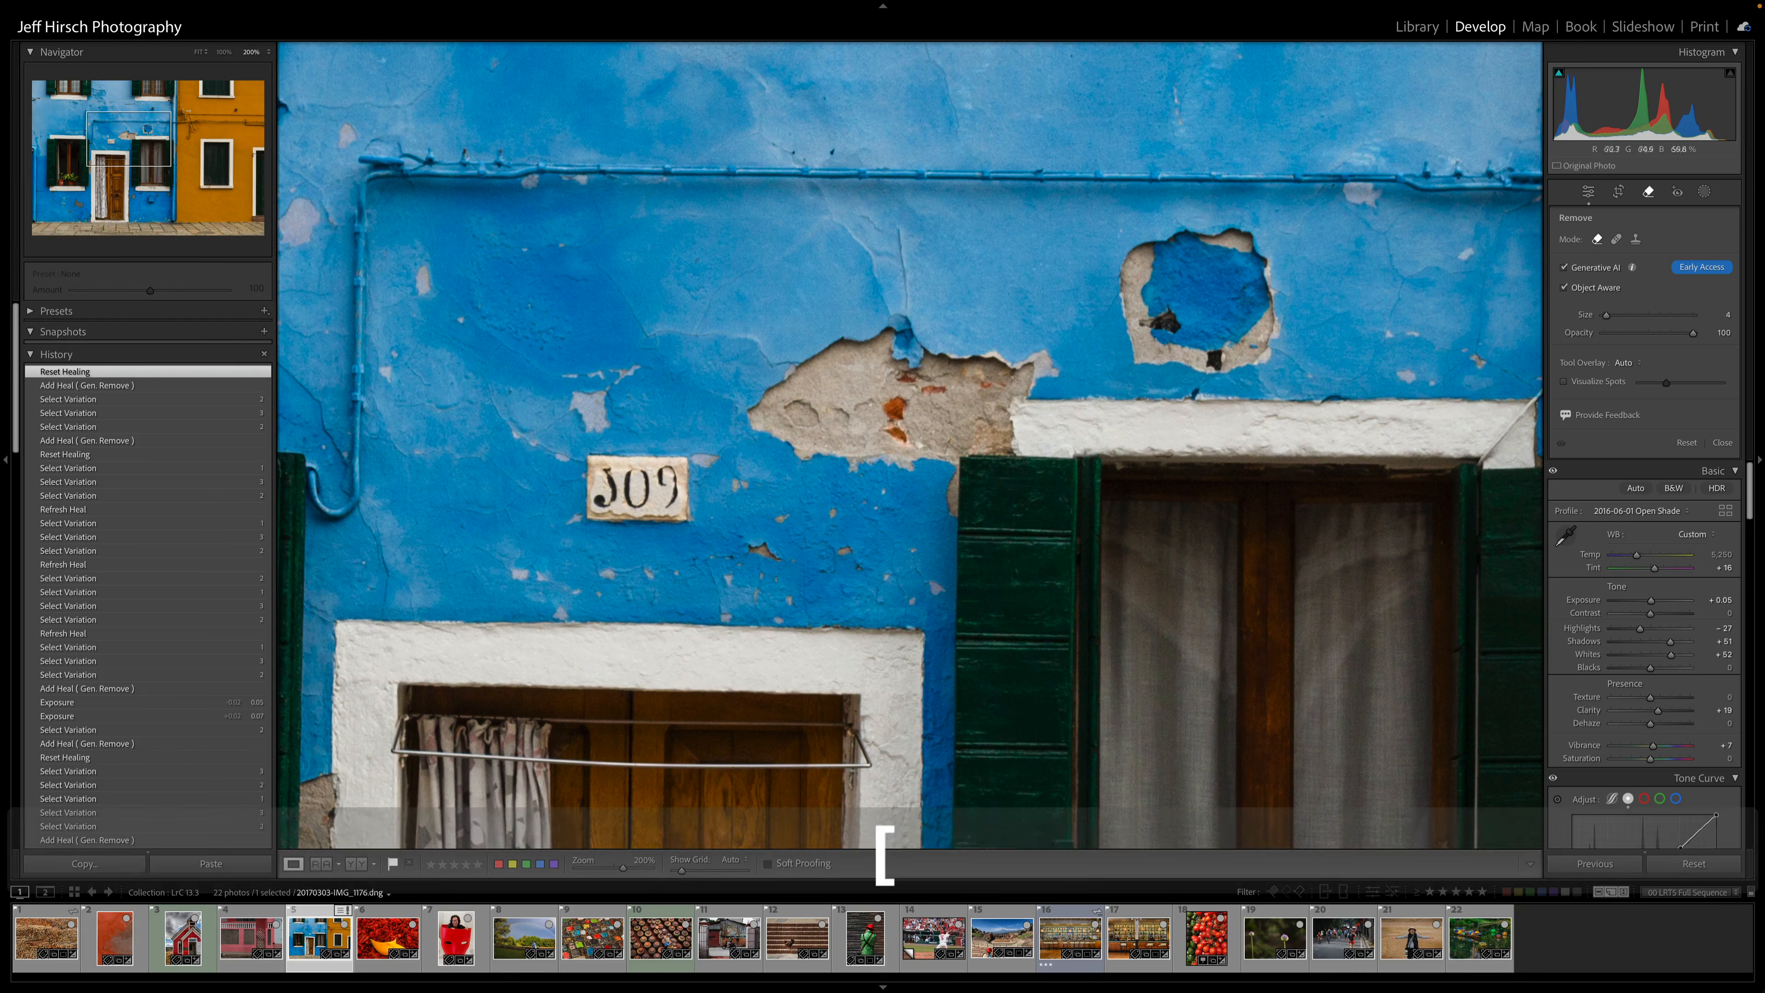
{"action": "mouse_move", "coordinate": [759, 422]}
{"action": "left_mouse_down"}
{"action": "mouse_move", "coordinate": [865, 328]}
{"action": "mouse_move", "coordinate": [1036, 369]}
{"action": "mouse_move", "coordinate": [1001, 437]}
{"action": "mouse_move", "coordinate": [959, 448]}
{"action": "mouse_move", "coordinate": [834, 452]}
{"action": "mouse_move", "coordinate": [750, 430]}
{"action": "left_mouse_up"}
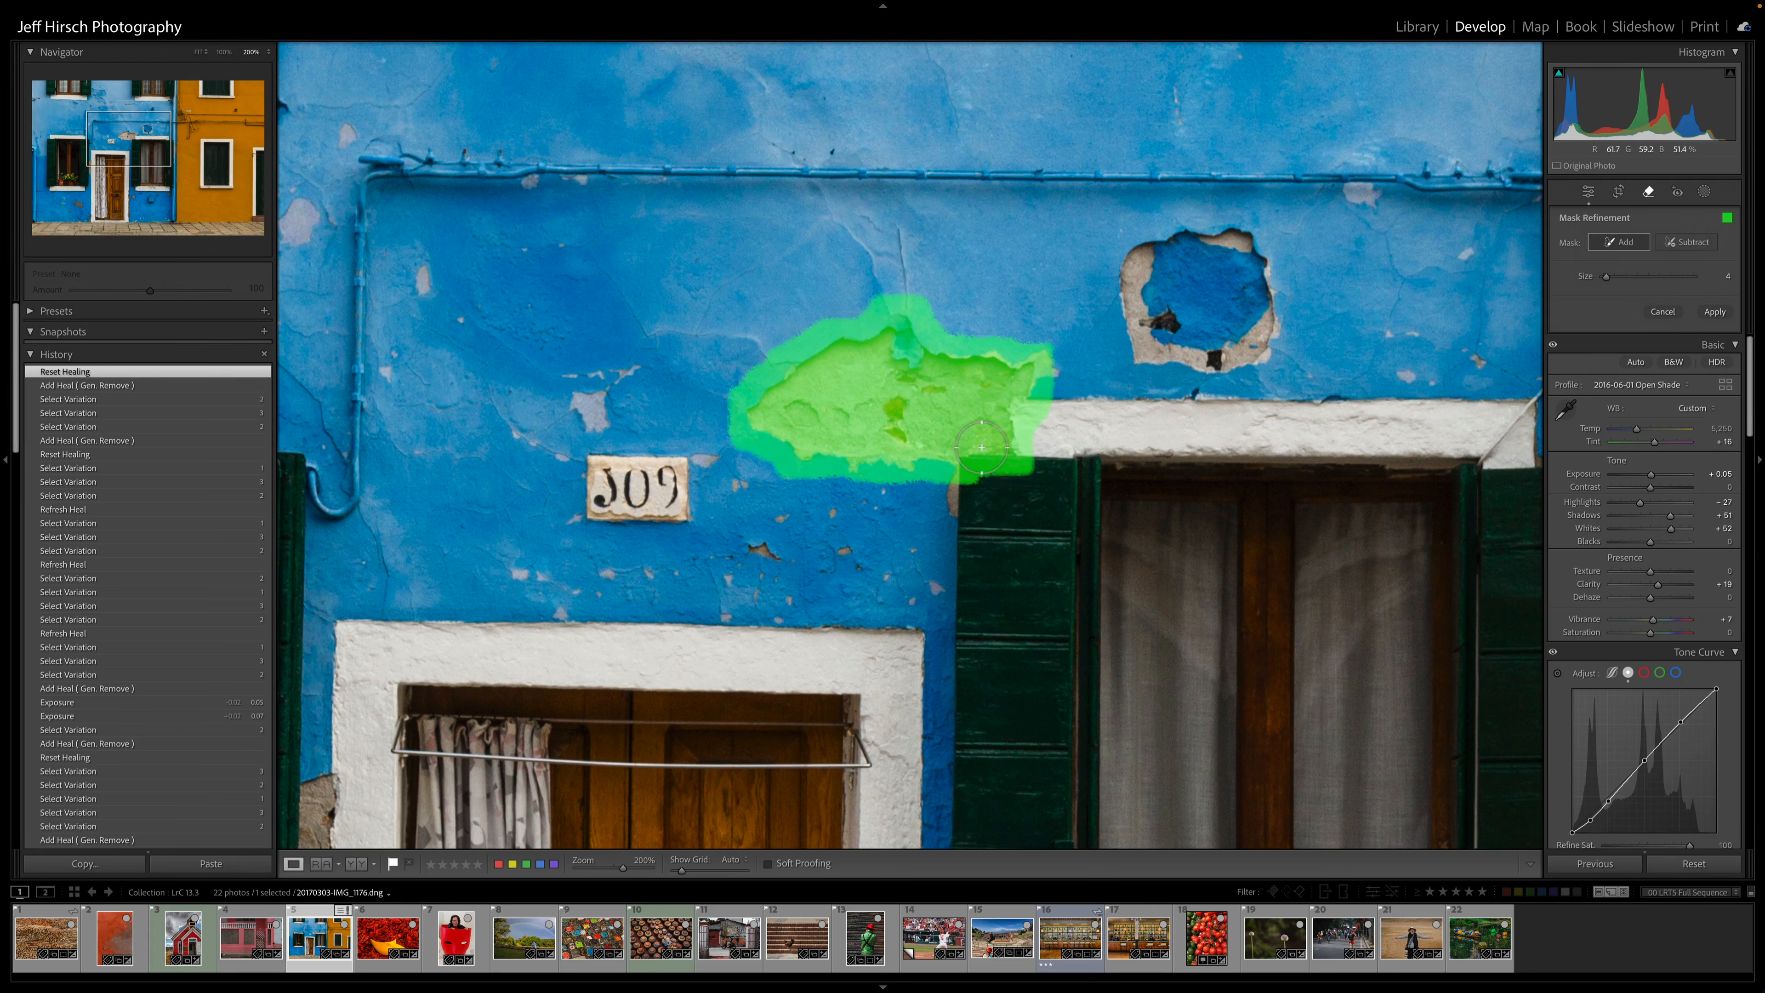
- Subtract the window's shutter corner from the removal mask and add the strip beside the shutter and the cracks extending from the patch
{"action": "key", "text": "alt"}
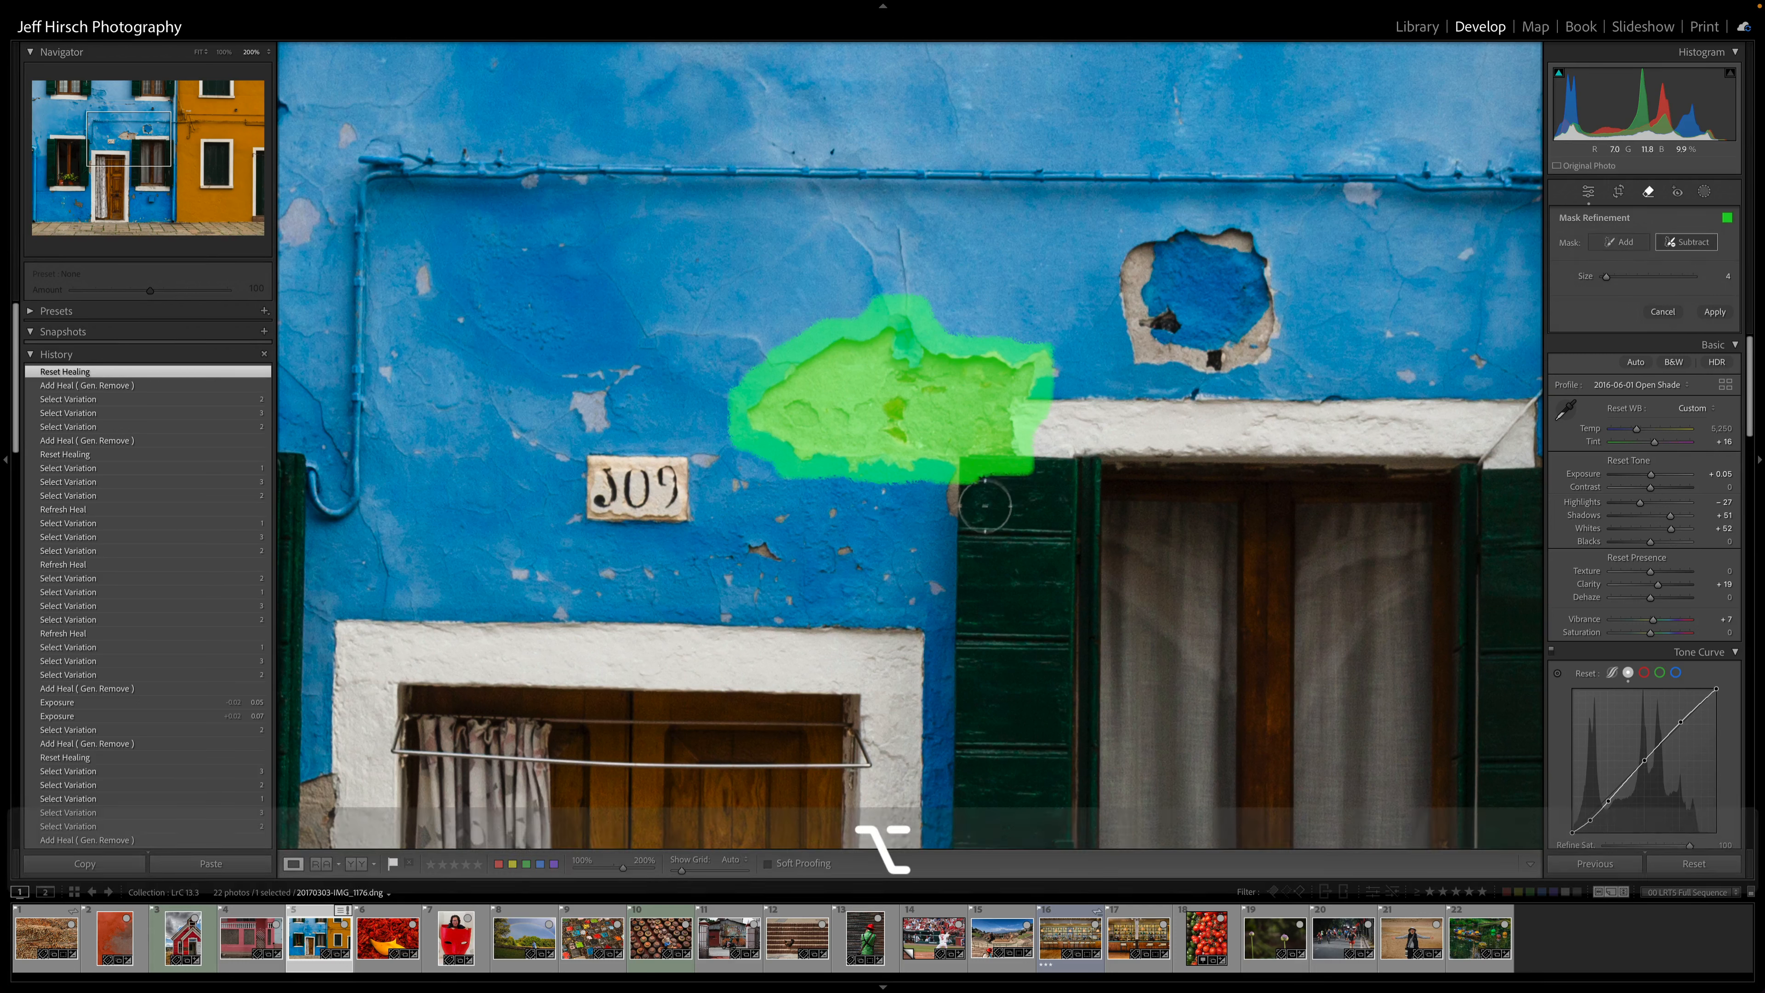
{"action": "mouse_move", "coordinate": [985, 493]}
{"action": "left_mouse_down"}
{"action": "mouse_move", "coordinate": [972, 483]}
{"action": "mouse_move", "coordinate": [1047, 483]}
{"action": "mouse_move", "coordinate": [1046, 421]}
{"action": "mouse_move", "coordinate": [1029, 416]}
{"action": "mouse_move", "coordinate": [1068, 431]}
{"action": "mouse_move", "coordinate": [1052, 425]}
{"action": "mouse_move", "coordinate": [1043, 464]}
{"action": "left_mouse_up"}
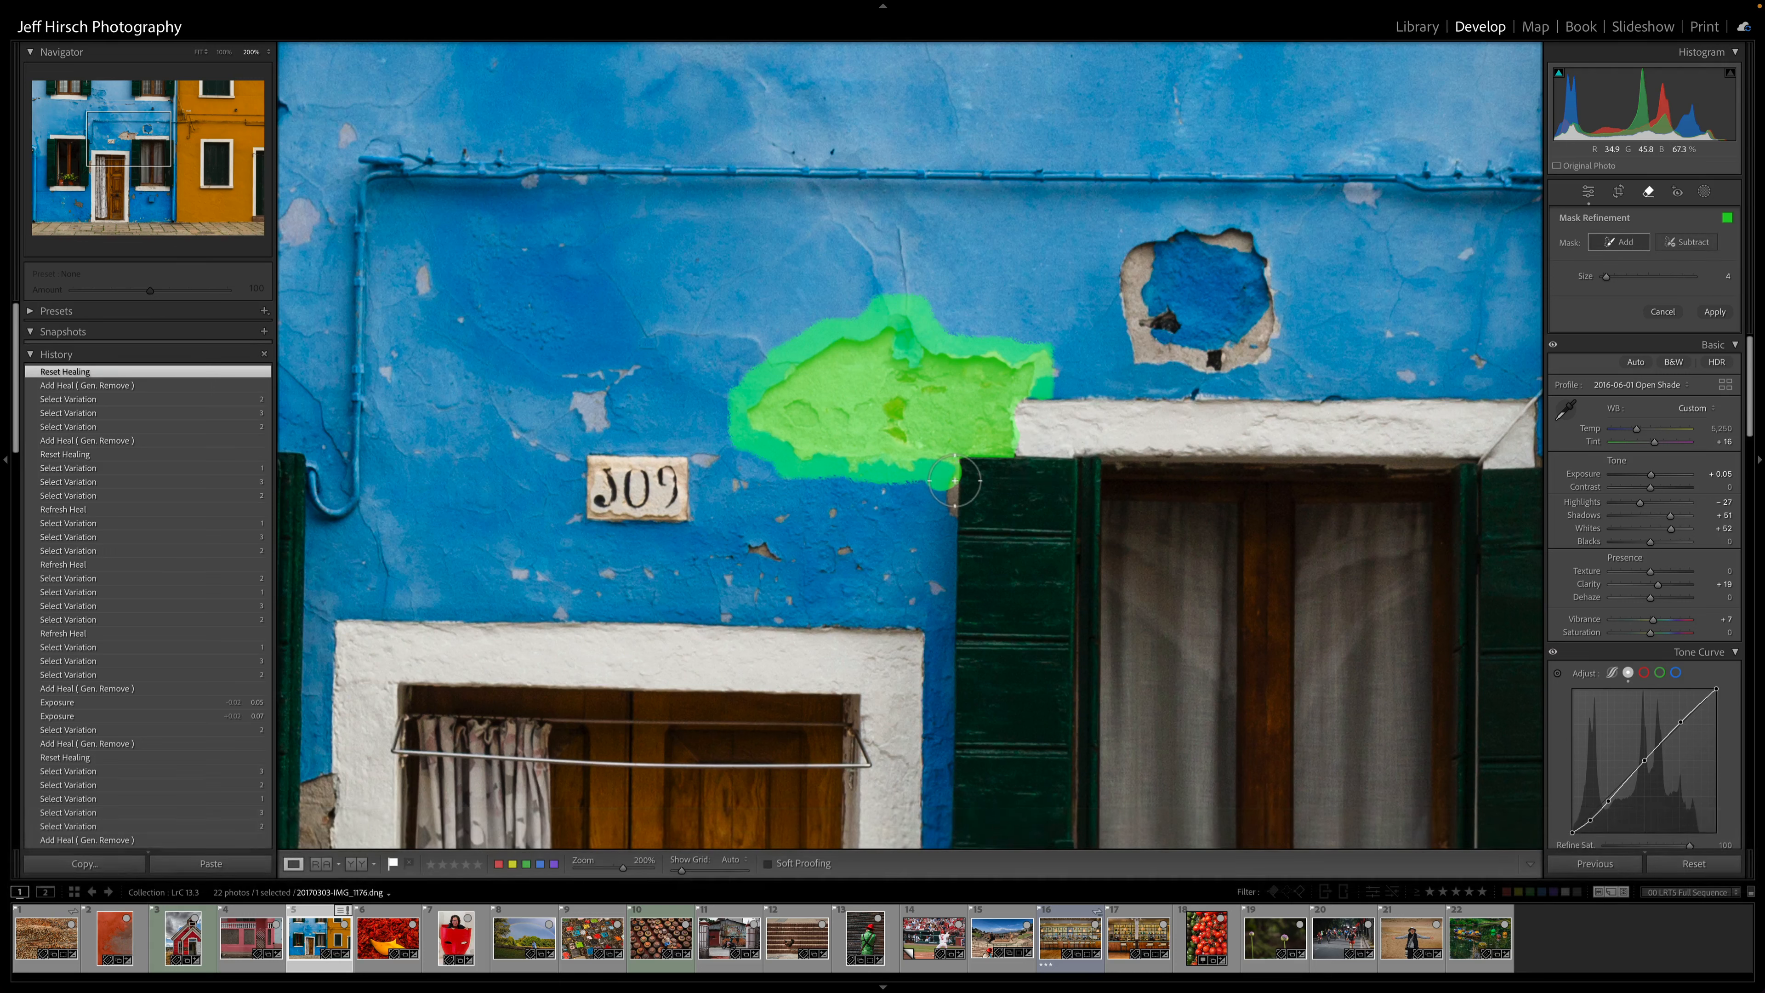
{"action": "left_click_drag", "start_coordinate": [950, 483], "coordinate": [946, 520]}
{"action": "mouse_move", "coordinate": [917, 302]}
{"action": "left_mouse_down"}
{"action": "mouse_move", "coordinate": [912, 246]}
{"action": "mouse_move", "coordinate": [903, 273]}
{"action": "mouse_move", "coordinate": [830, 207]}
{"action": "left_mouse_up"}
{"action": "mouse_move", "coordinate": [771, 359]}
{"action": "left_mouse_down"}
{"action": "mouse_move", "coordinate": [656, 342]}
{"action": "mouse_move", "coordinate": [634, 313]}
{"action": "left_mouse_up"}
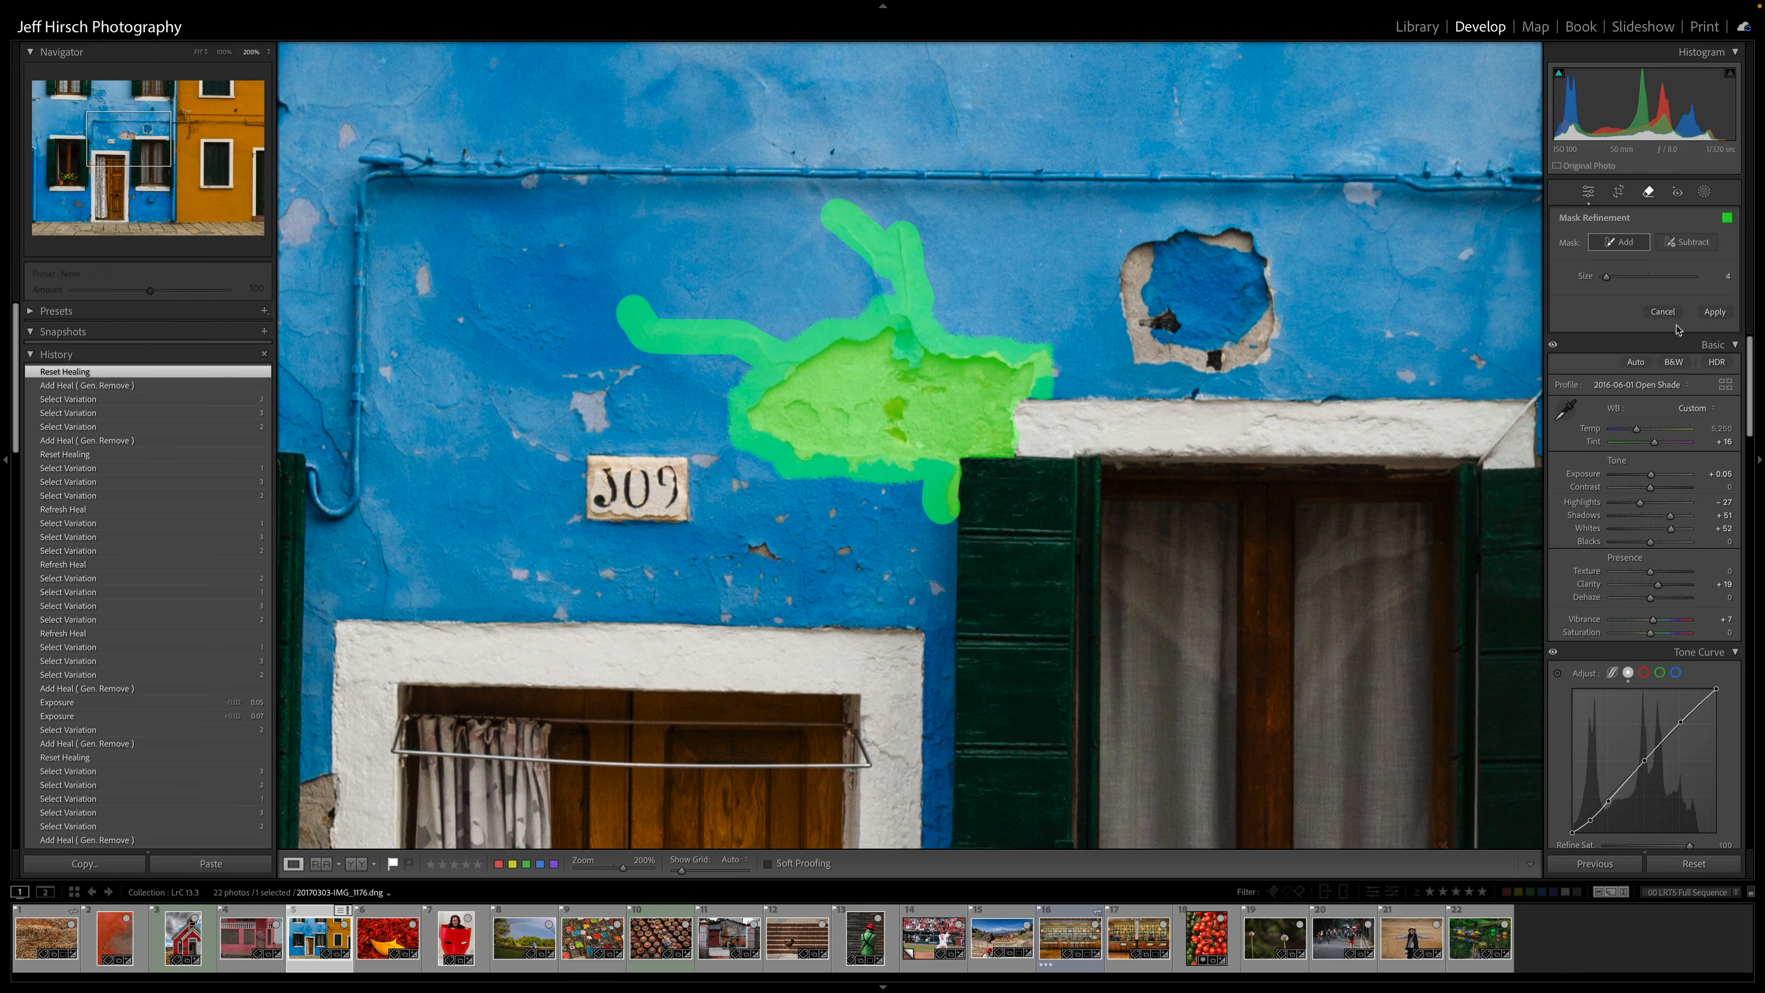
- Apply the plaster patch removal and choose its third variation
{"action": "left_click", "coordinate": [1717, 312]}
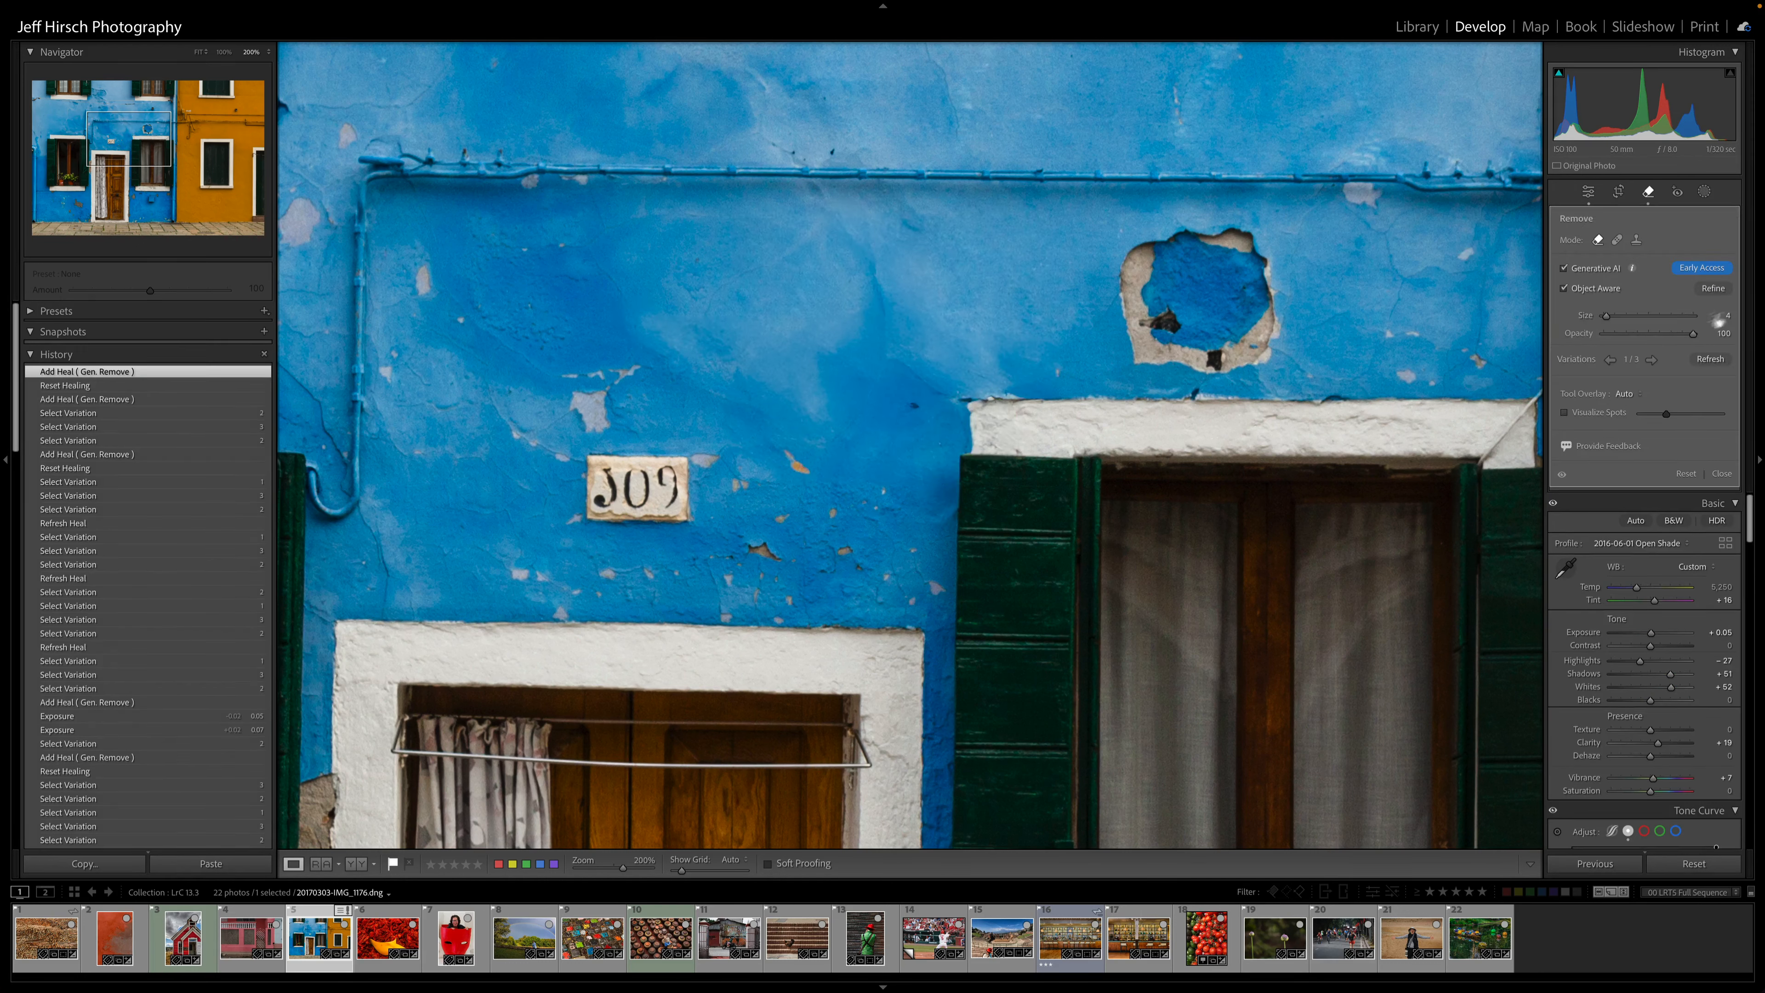
{"action": "left_click", "coordinate": [1652, 360]}
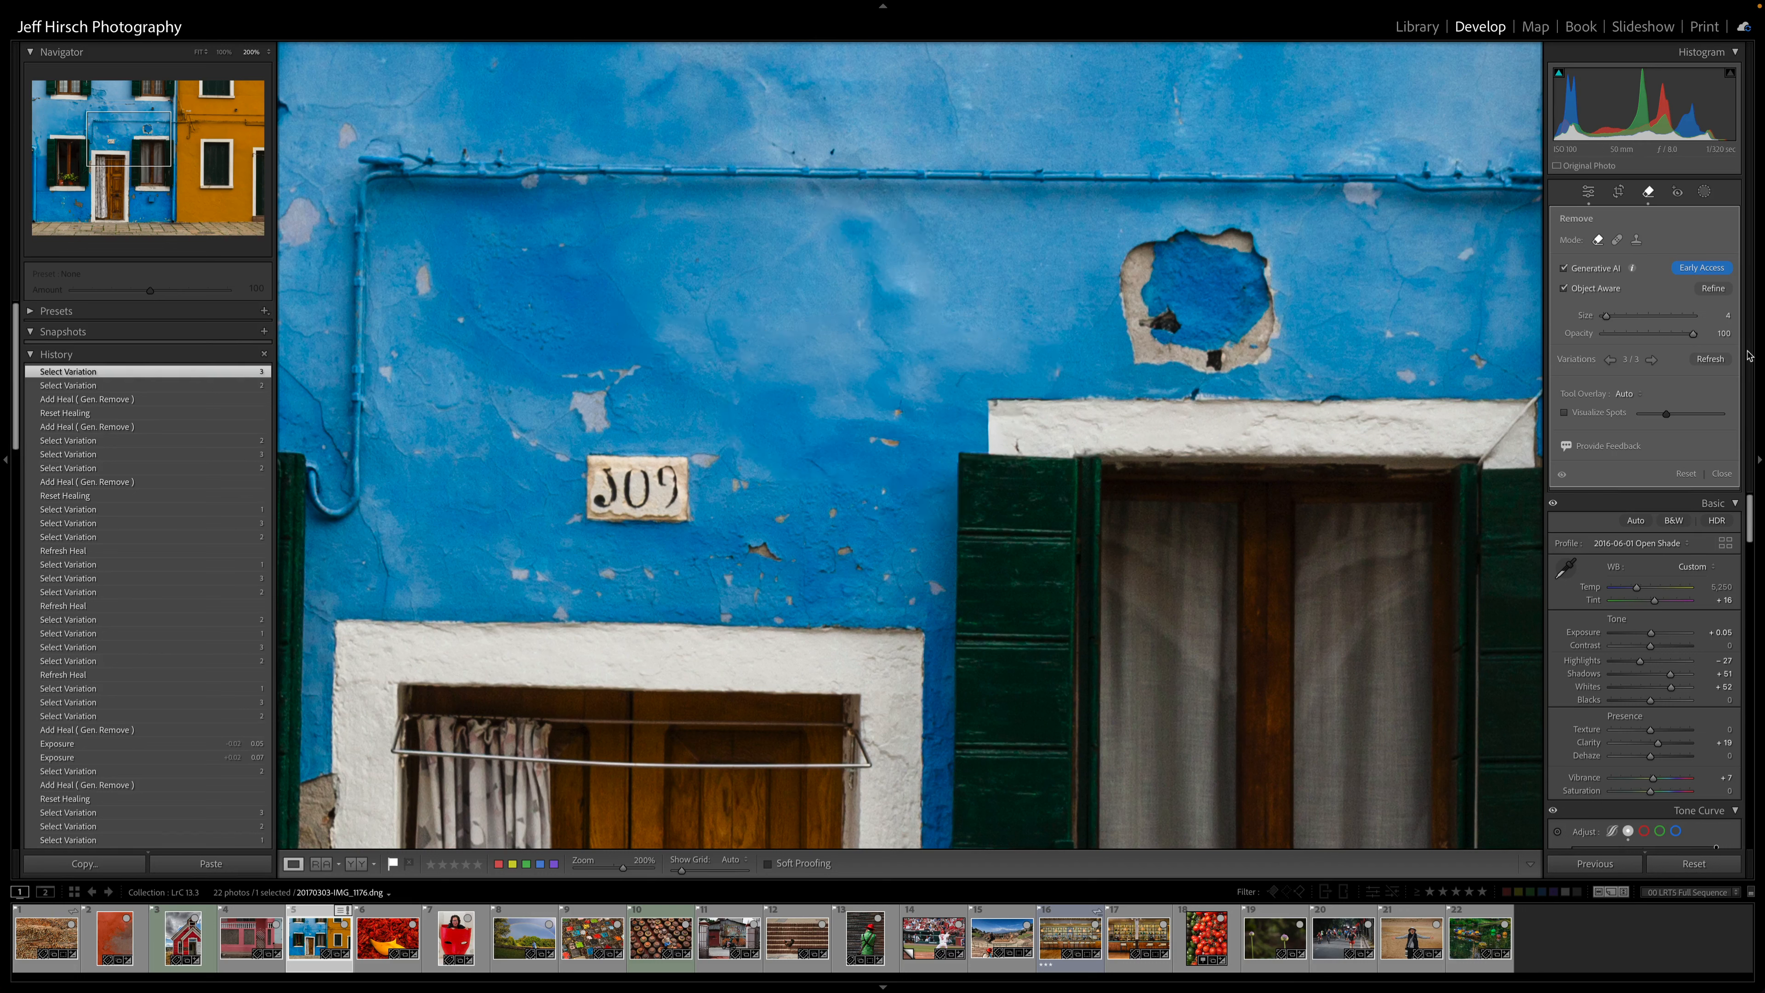
- Mark the round damaged patch above the window with a slightly larger brush, cover its lower edge, and apply the generative removal
{"action": "scroll", "coordinate": [1241, 283], "scroll_direction": "up", "scroll_amount": 2}
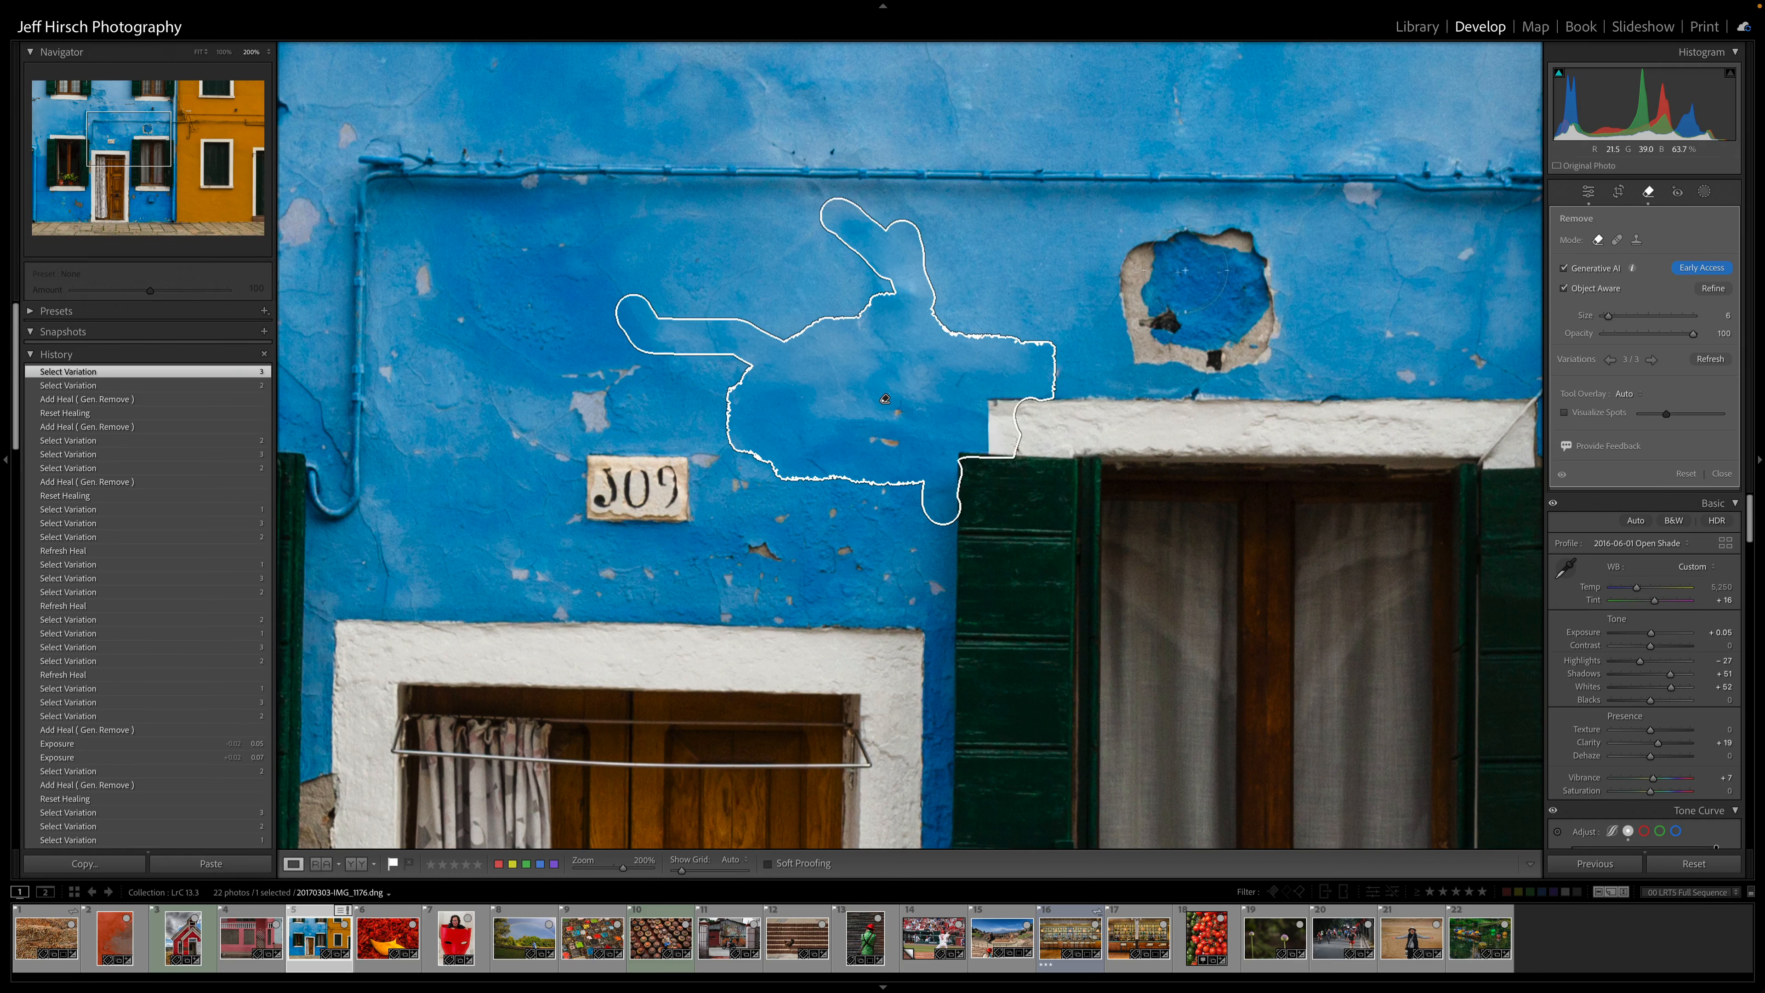
{"action": "mouse_move", "coordinate": [1129, 298]}
{"action": "left_mouse_down"}
{"action": "mouse_move", "coordinate": [1221, 243]}
{"action": "mouse_move", "coordinate": [1262, 265]}
{"action": "mouse_move", "coordinate": [1164, 282]}
{"action": "mouse_move", "coordinate": [1126, 315]}
{"action": "mouse_move", "coordinate": [1269, 327]}
{"action": "mouse_move", "coordinate": [1229, 349]}
{"action": "mouse_move", "coordinate": [1137, 349]}
{"action": "mouse_move", "coordinate": [1185, 360]}
{"action": "mouse_move", "coordinate": [1252, 353]}
{"action": "mouse_move", "coordinate": [1294, 285]}
{"action": "left_mouse_up"}
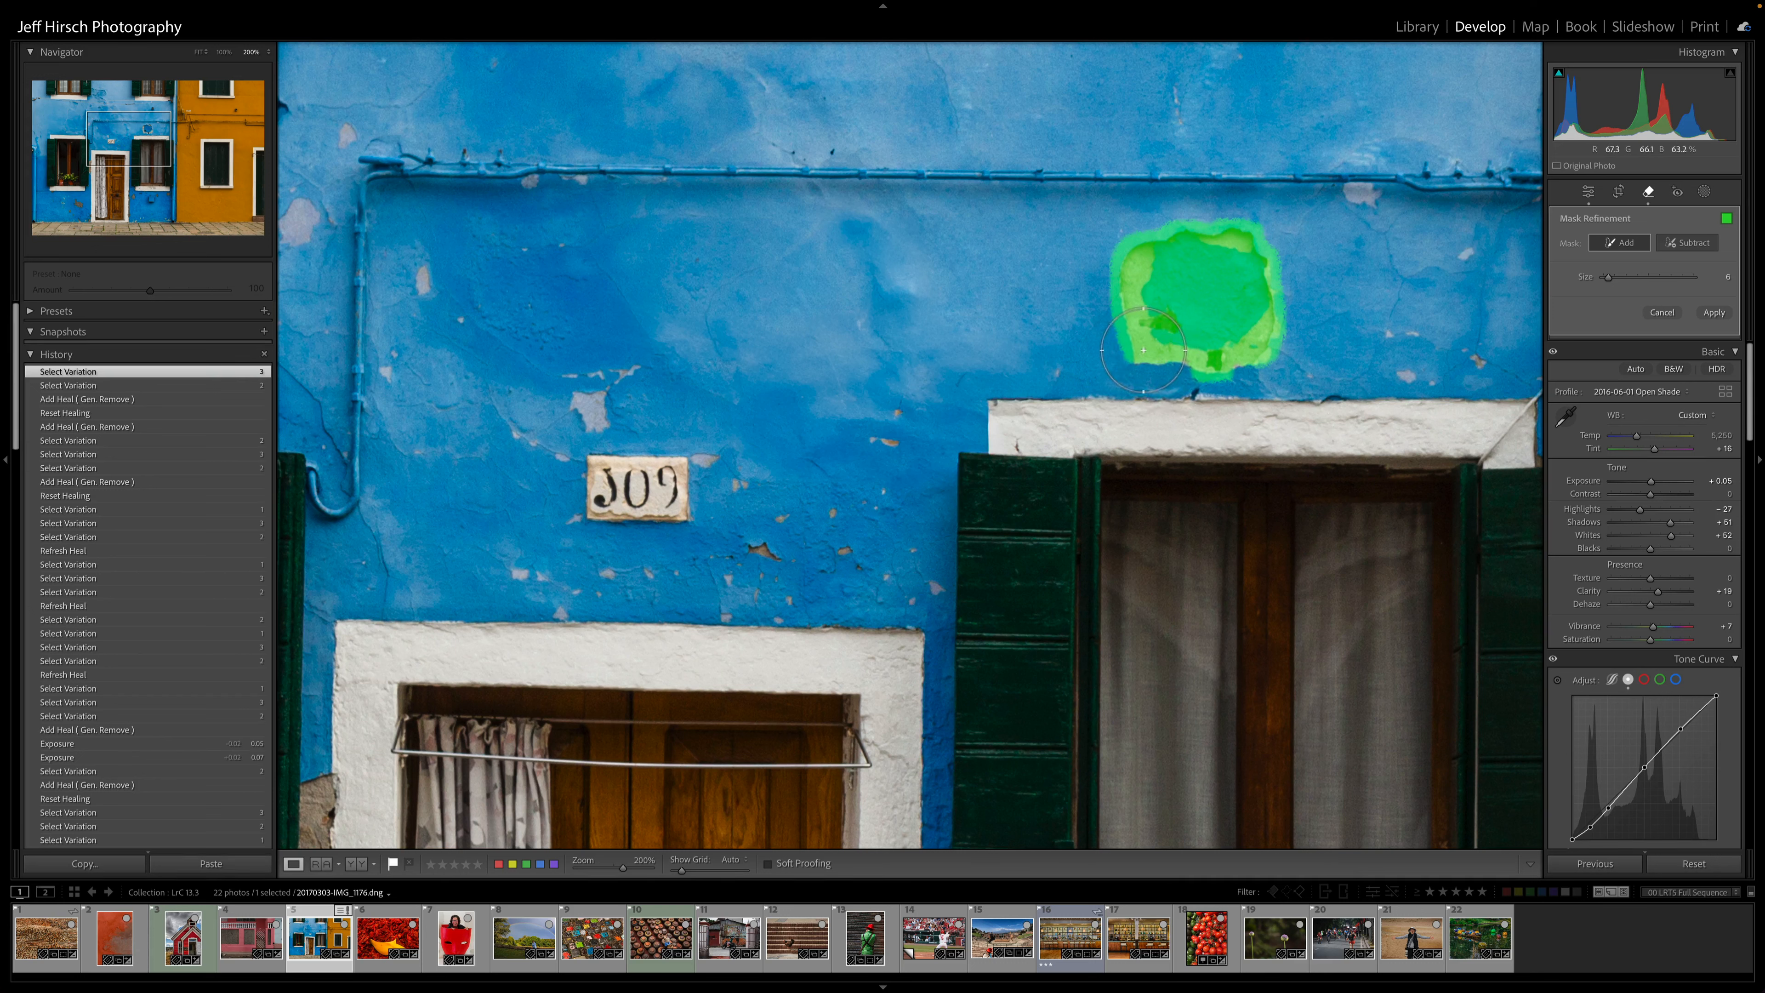
{"action": "left_click_drag", "start_coordinate": [1146, 348], "coordinate": [1232, 351]}
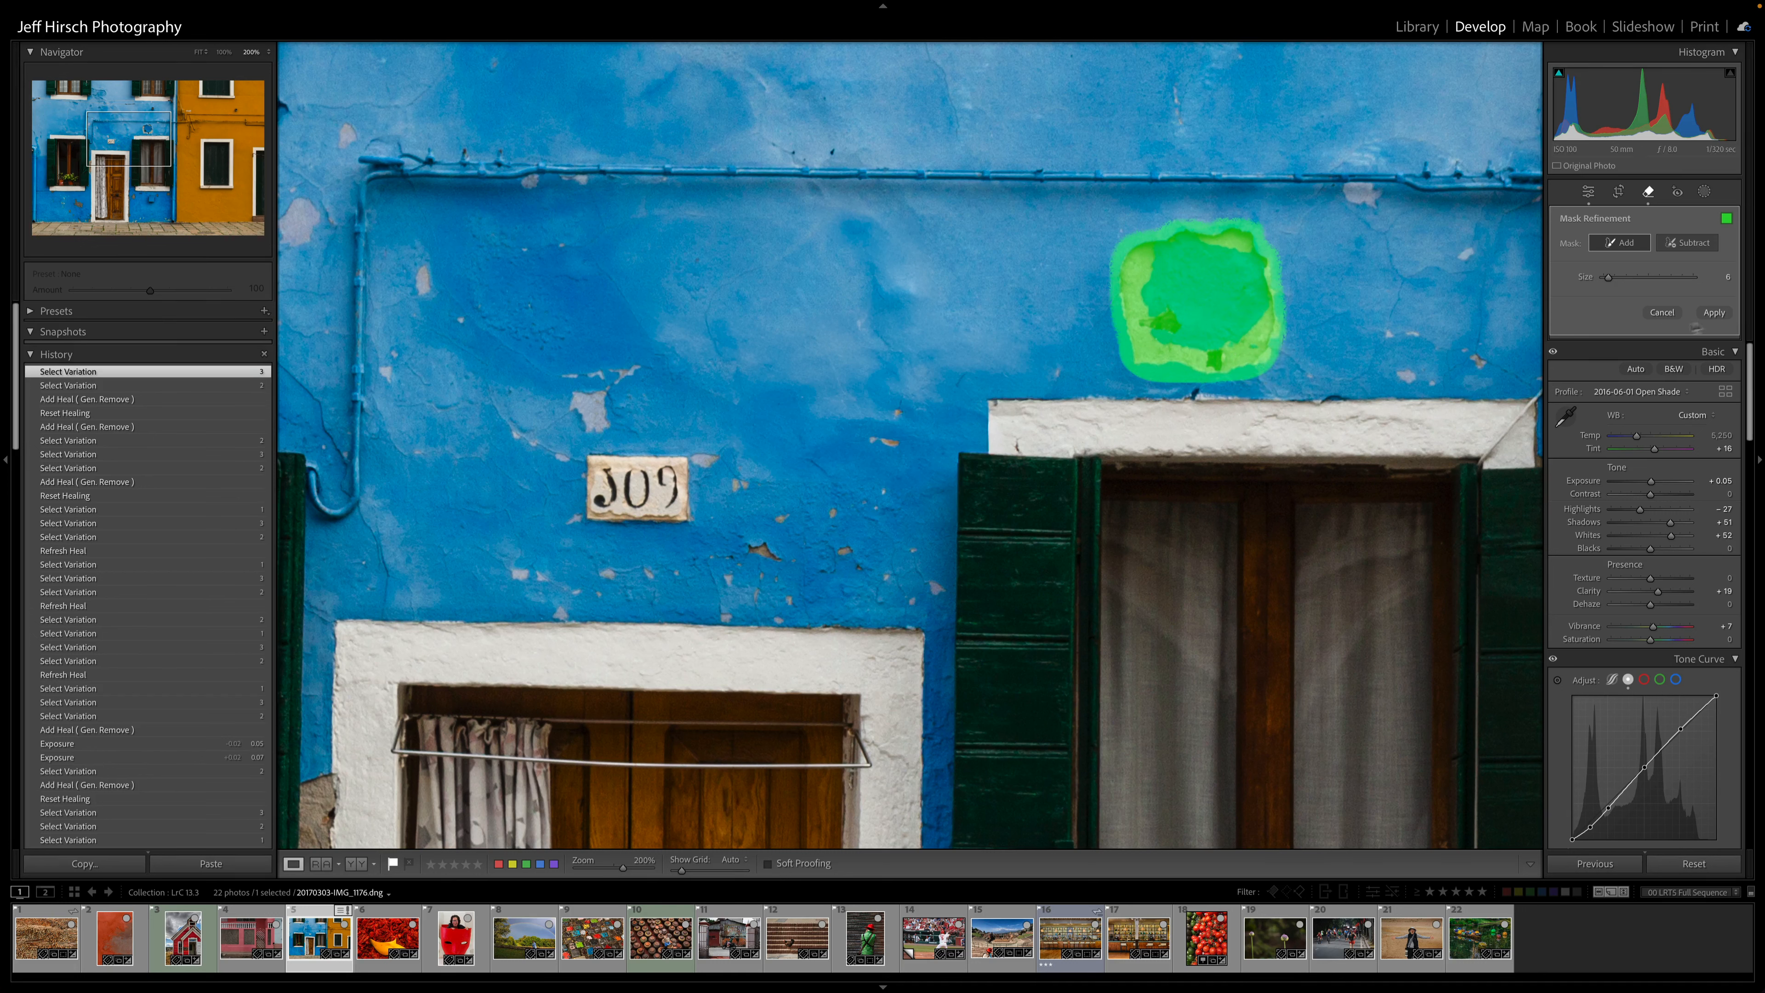
{"action": "left_click", "coordinate": [1716, 312]}
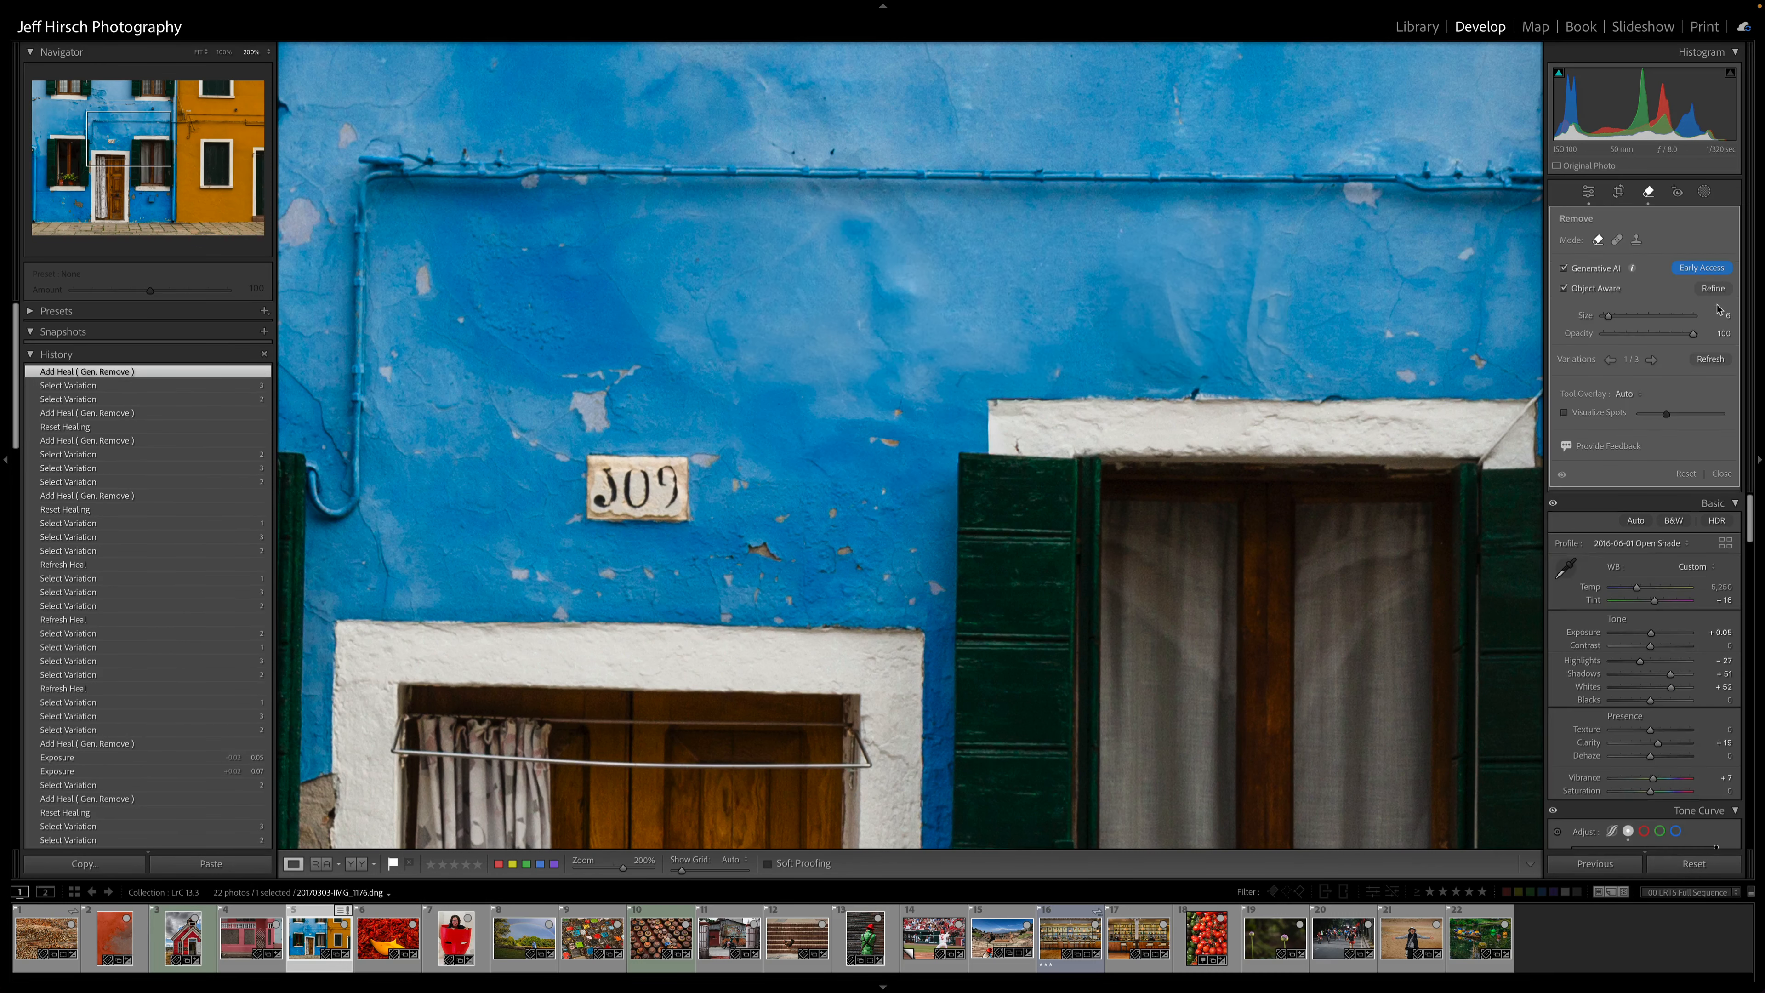
- Cycle the round patch's variations back to the first and toggle the removals off and on to compare with the original wall
{"action": "left_click", "coordinate": [1654, 360]}
{"action": "left_click", "coordinate": [1653, 361]}
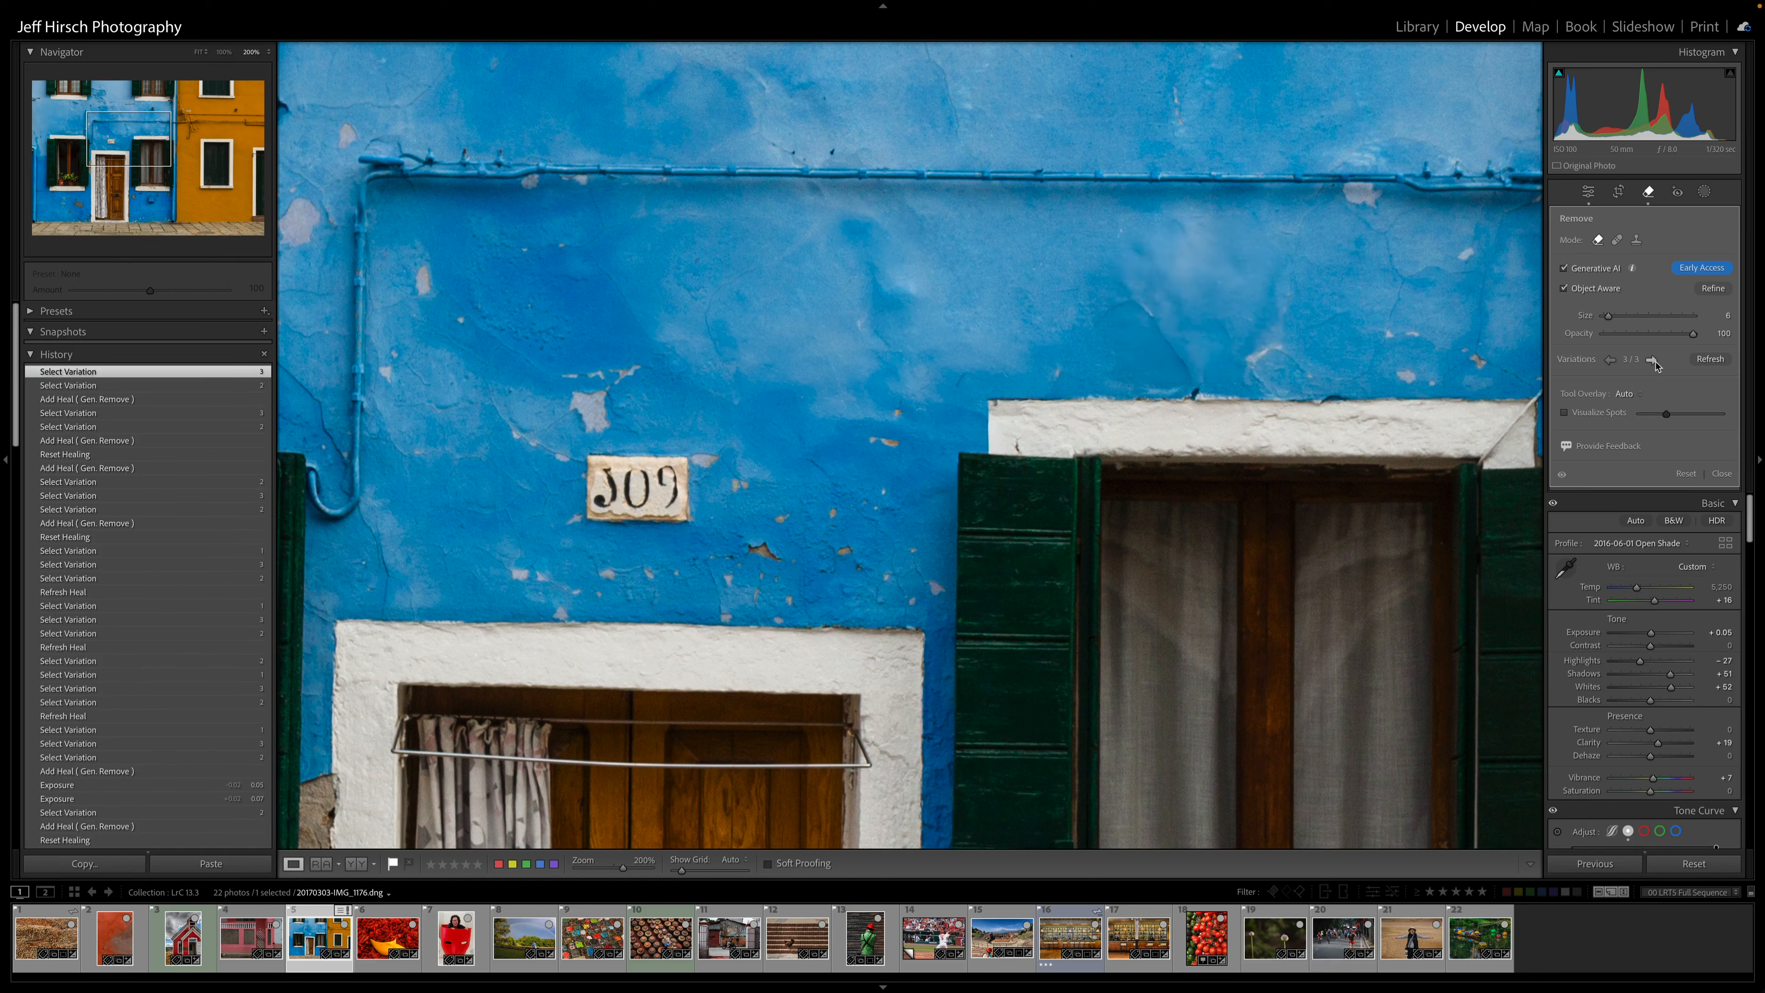
{"action": "left_click", "coordinate": [1653, 361]}
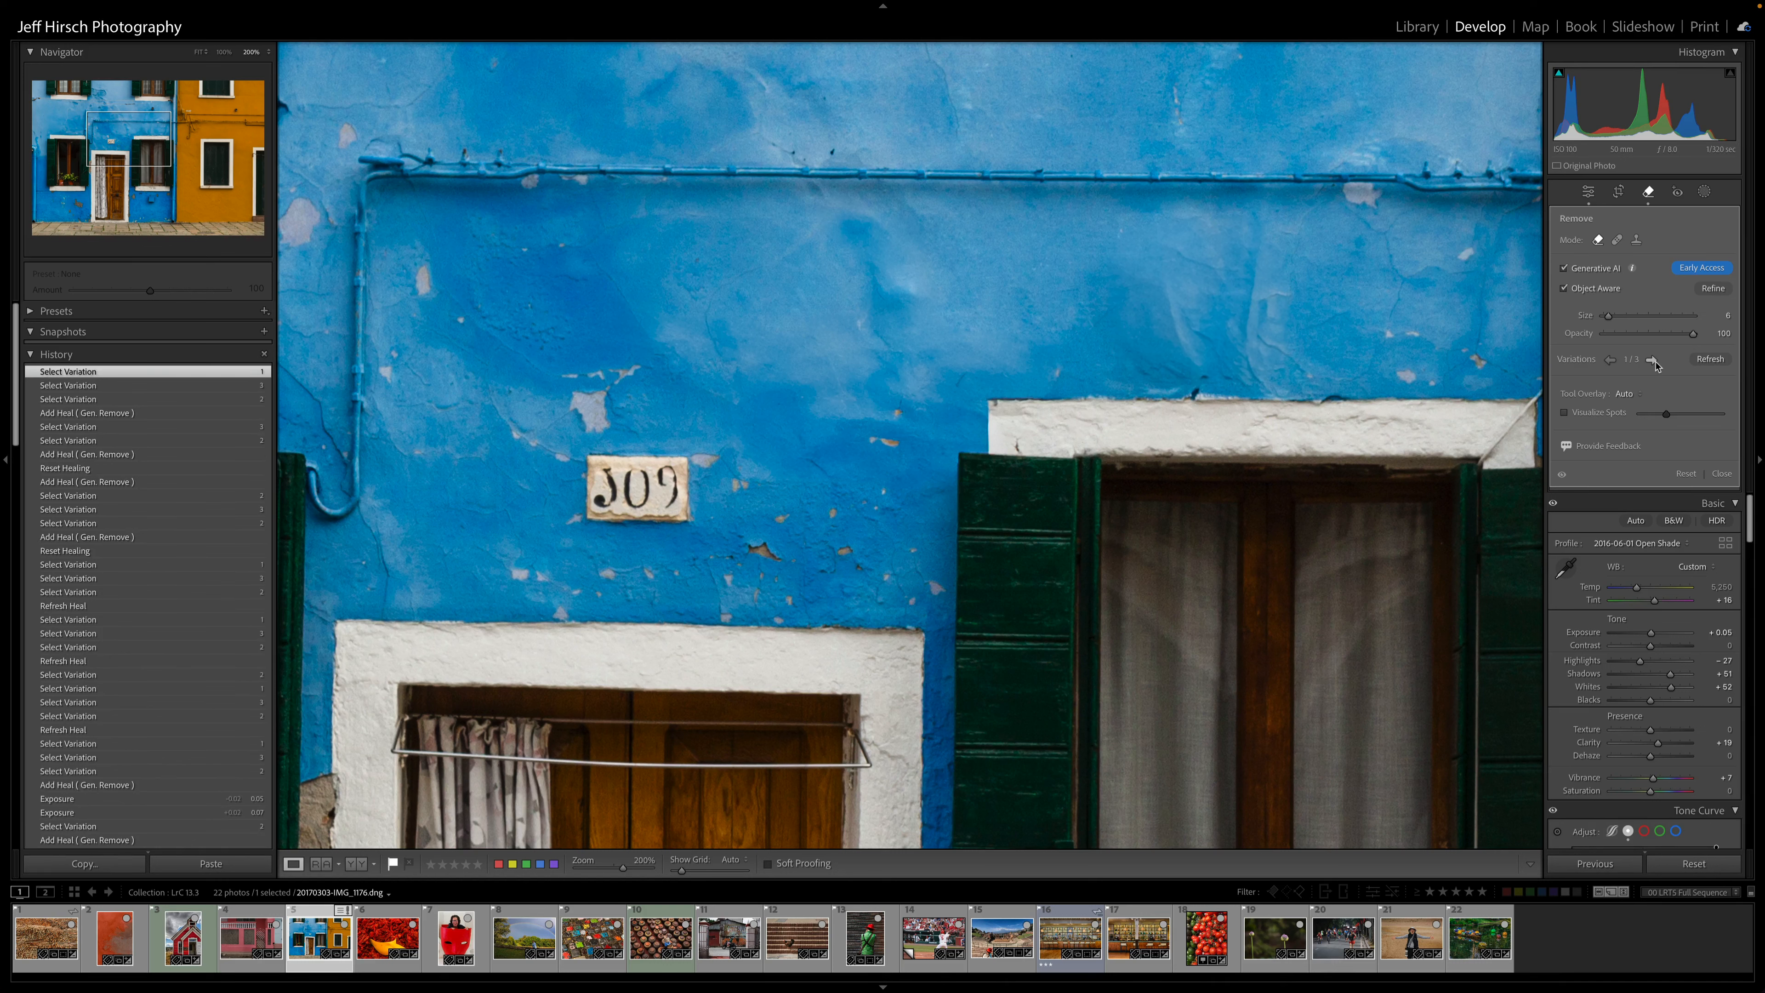
{"action": "left_click", "coordinate": [1562, 476]}
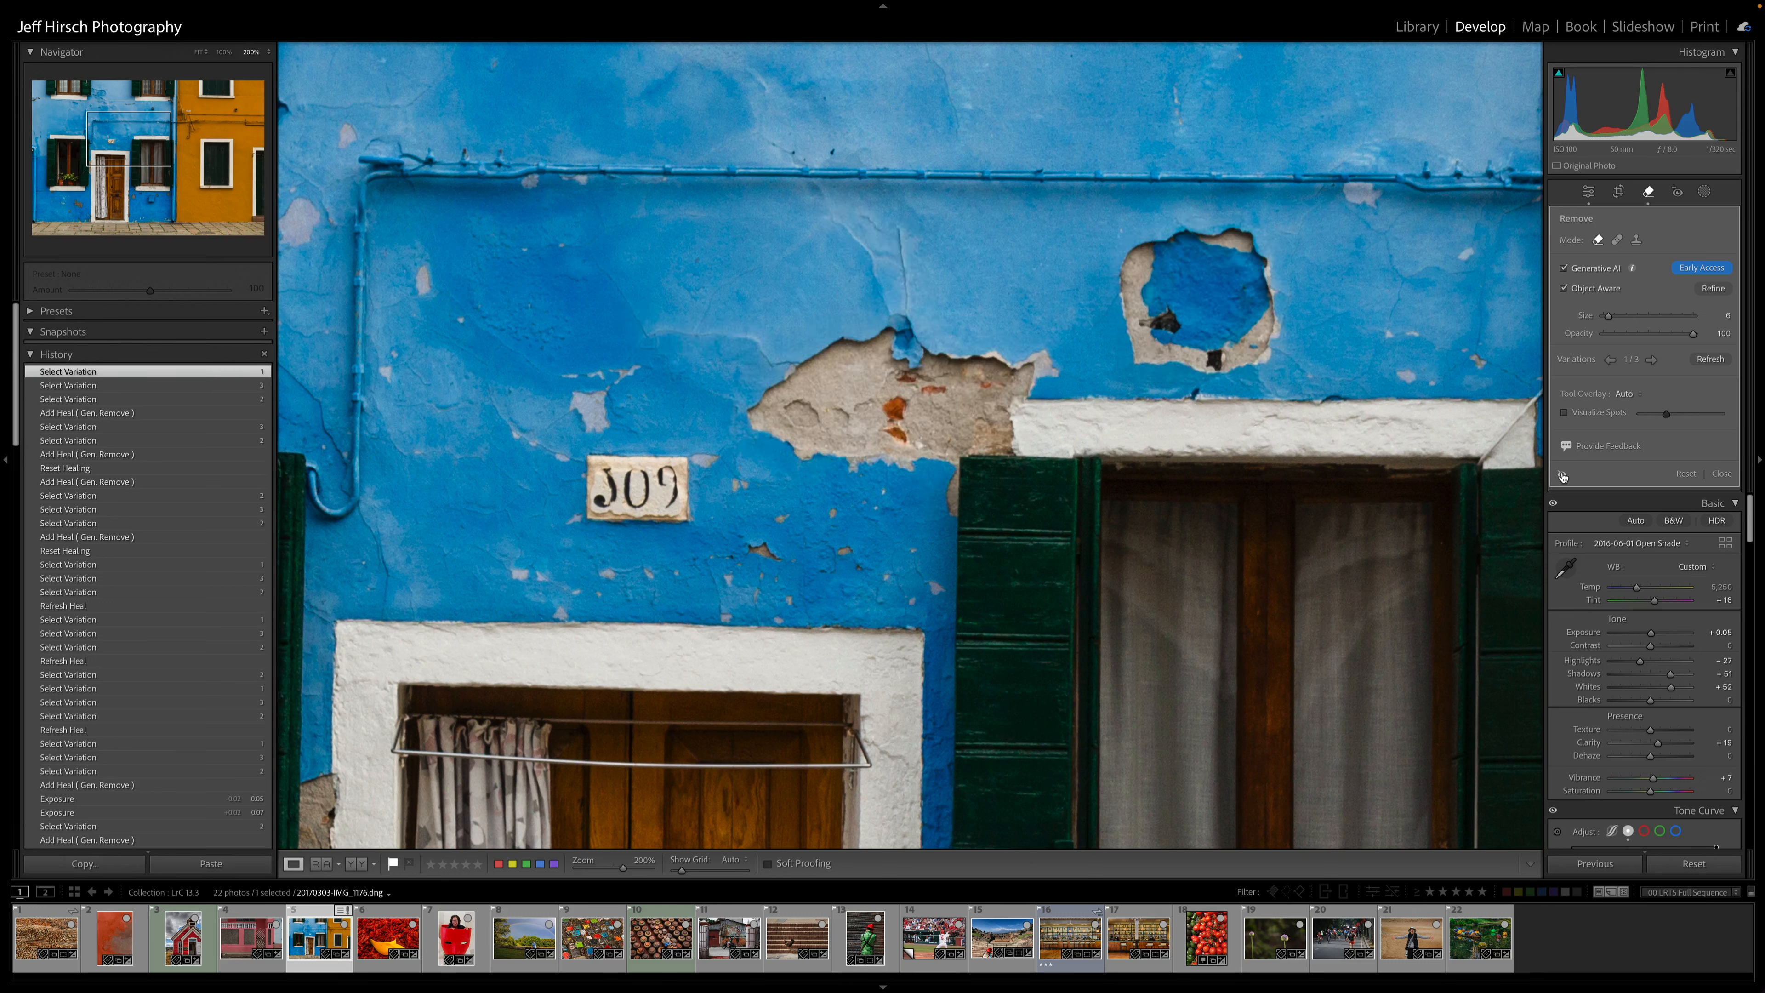
{"action": "left_click", "coordinate": [1563, 476]}
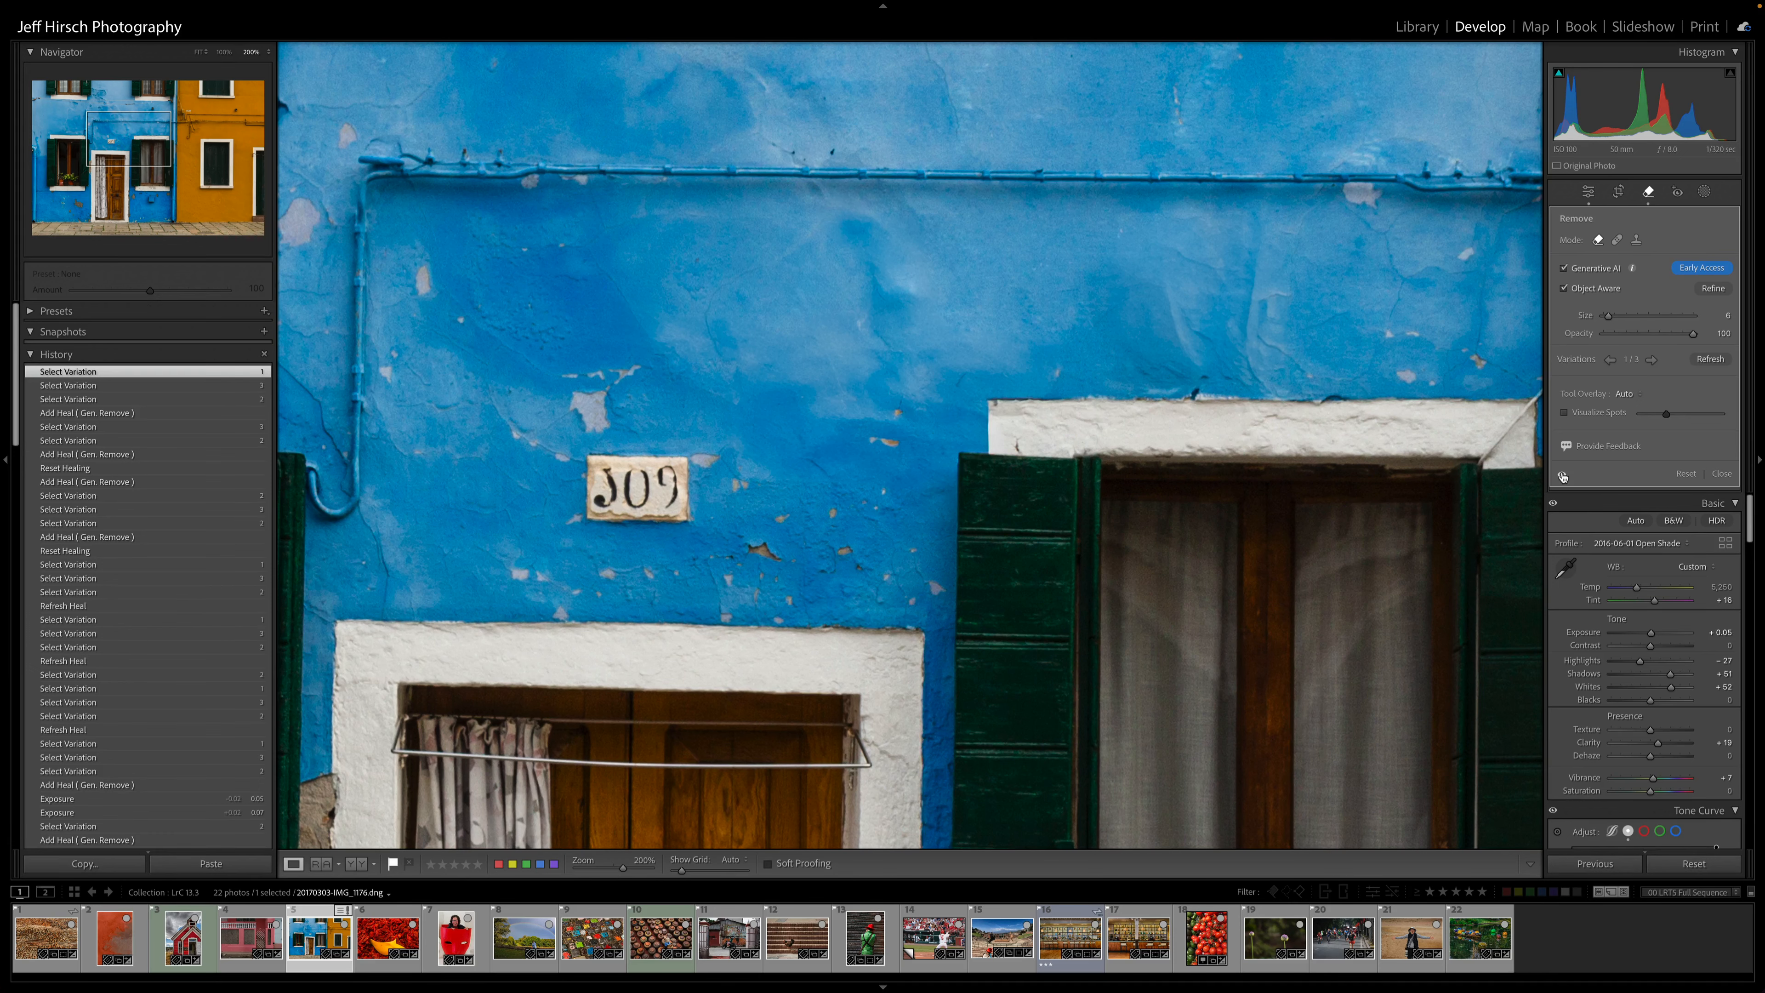
{"action": "key", "text": "super+minus"}
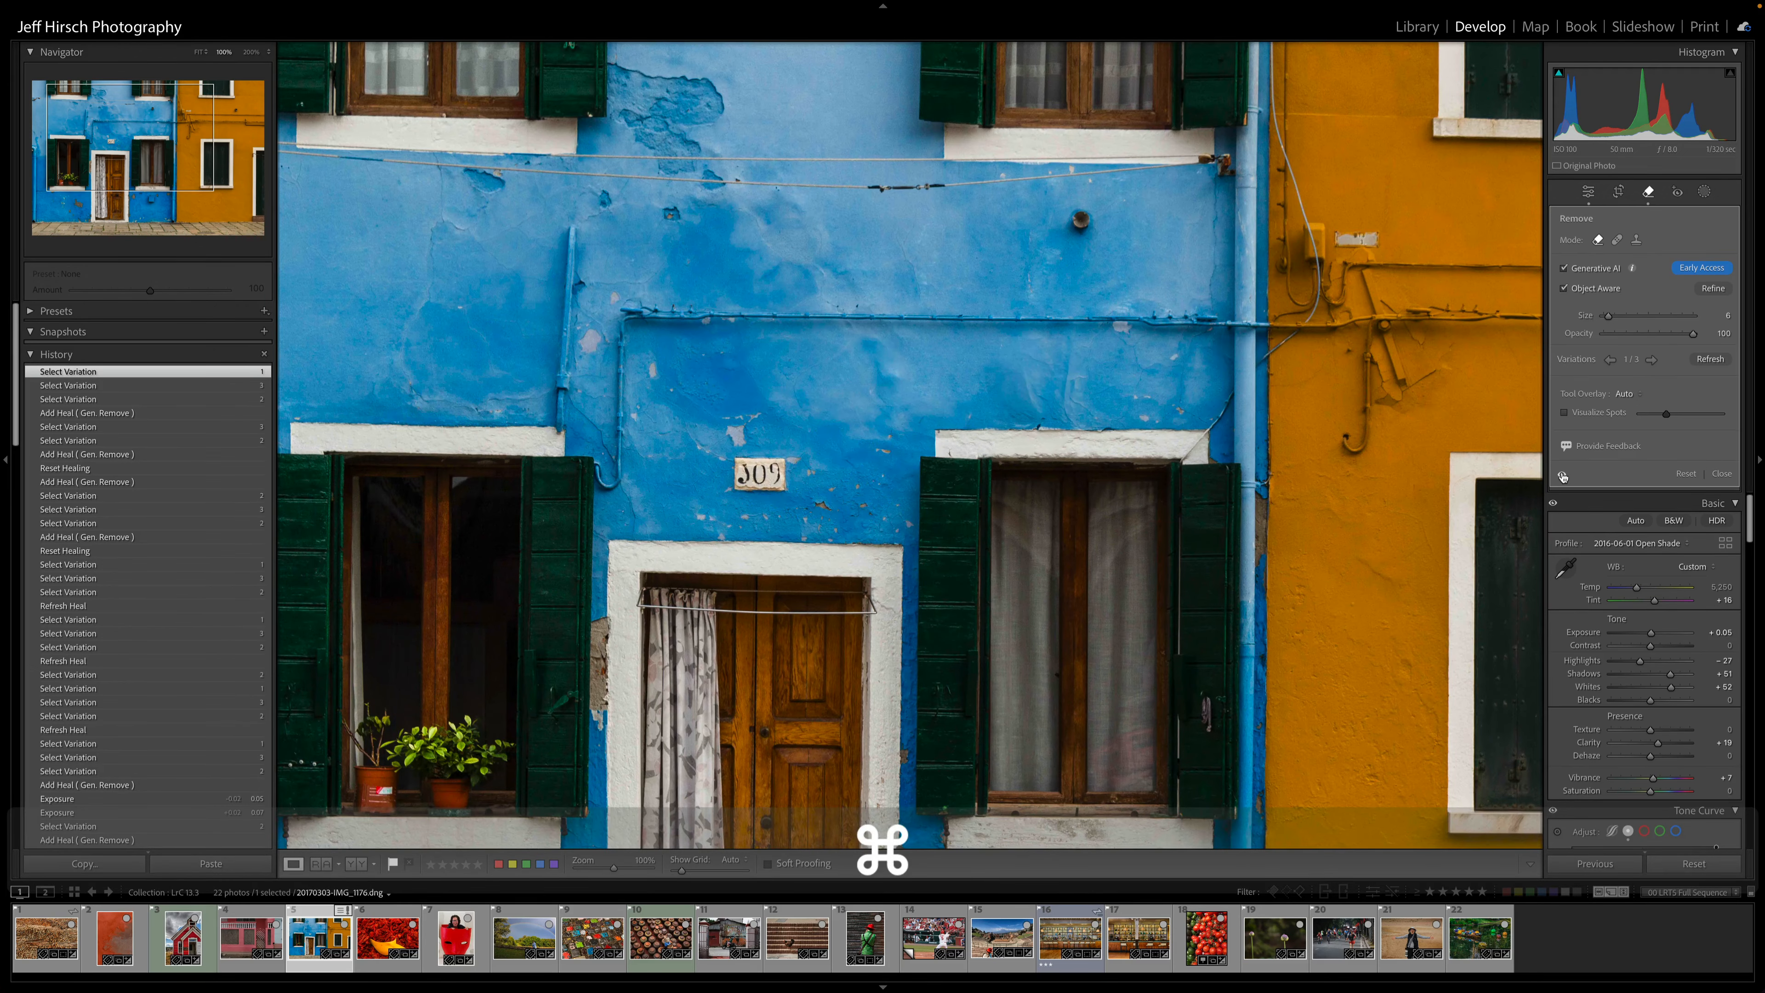
- Open the photo of the yellow scoop among the red dried tomatoes and mark the scoop for removal with an enlarged brush of size 11
{"action": "left_click", "coordinate": [384, 938]}
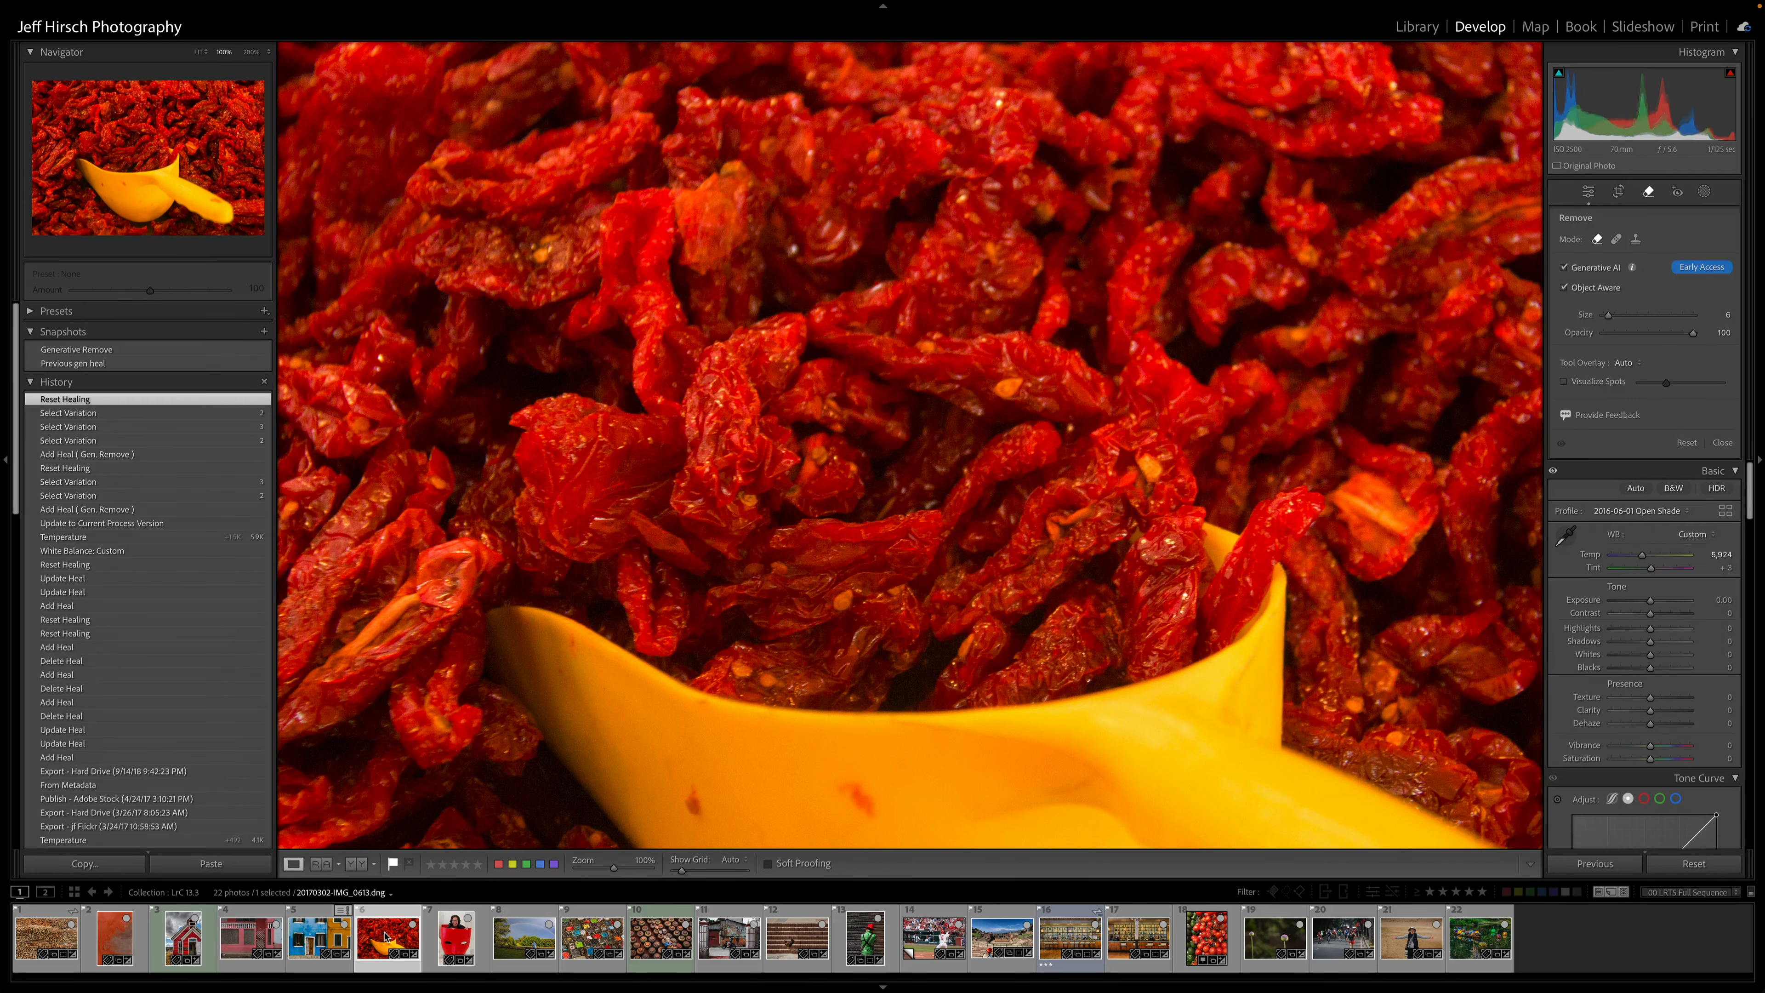
{"action": "key", "text": "super+minus"}
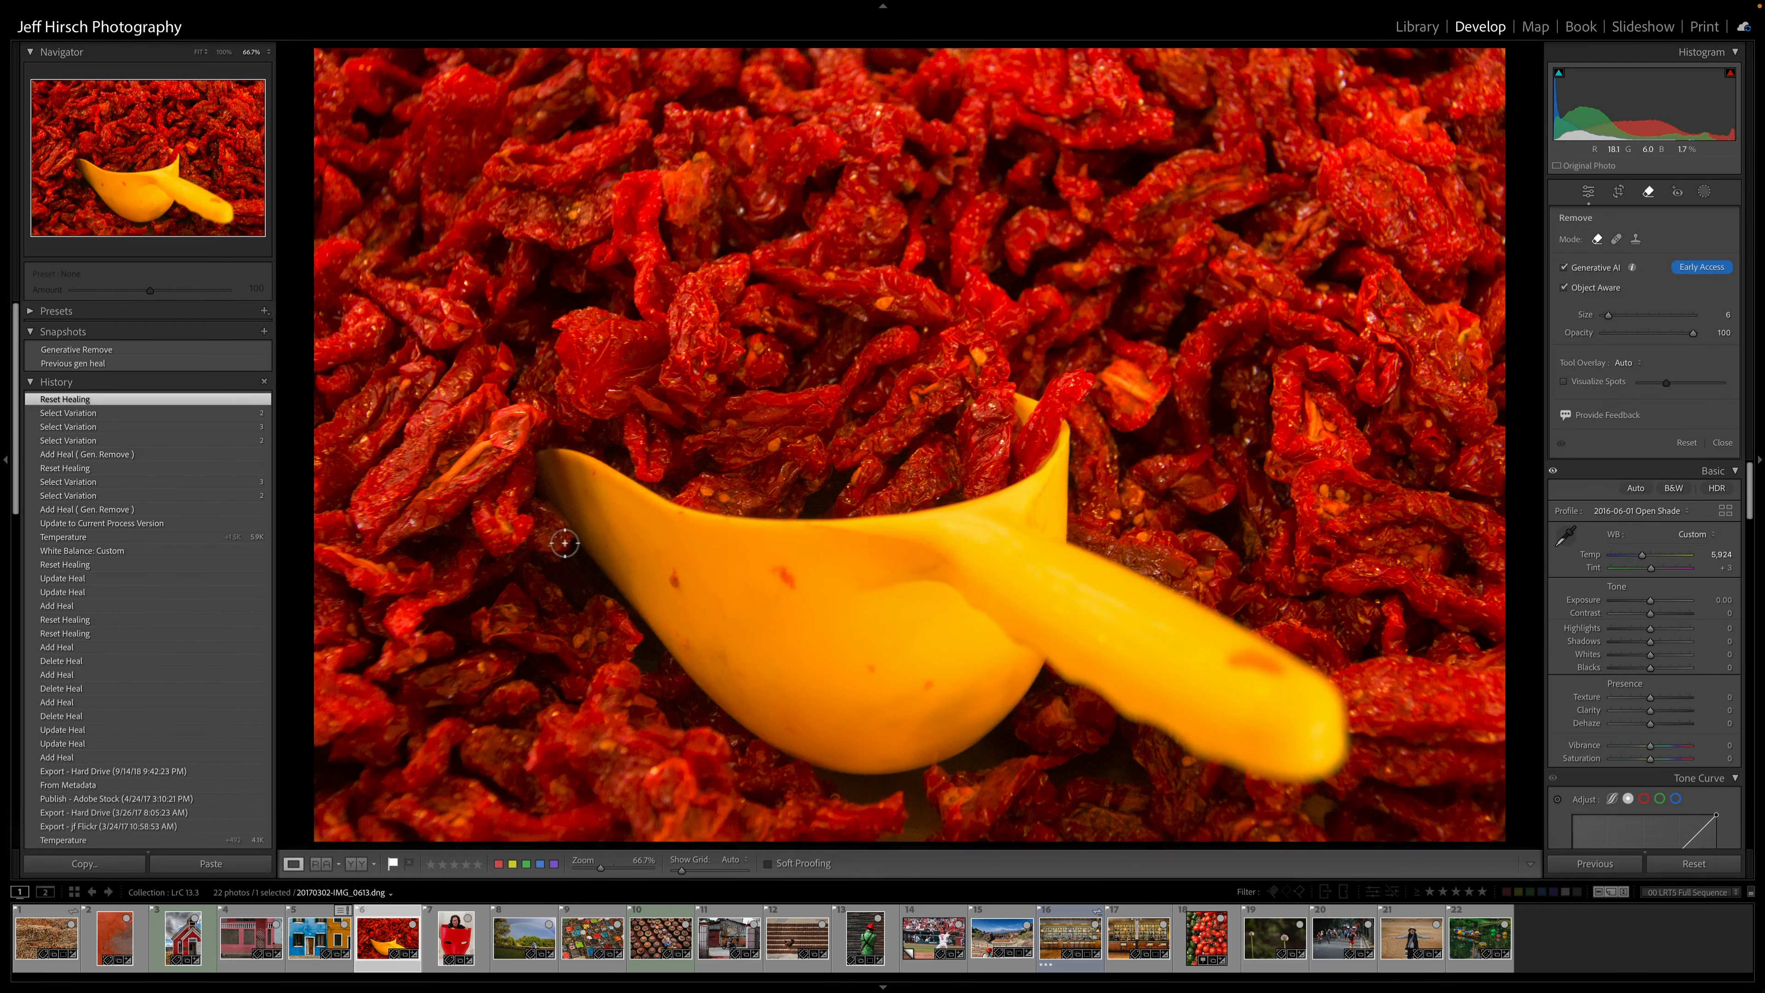
{"action": "key", "text": "bracketright"}
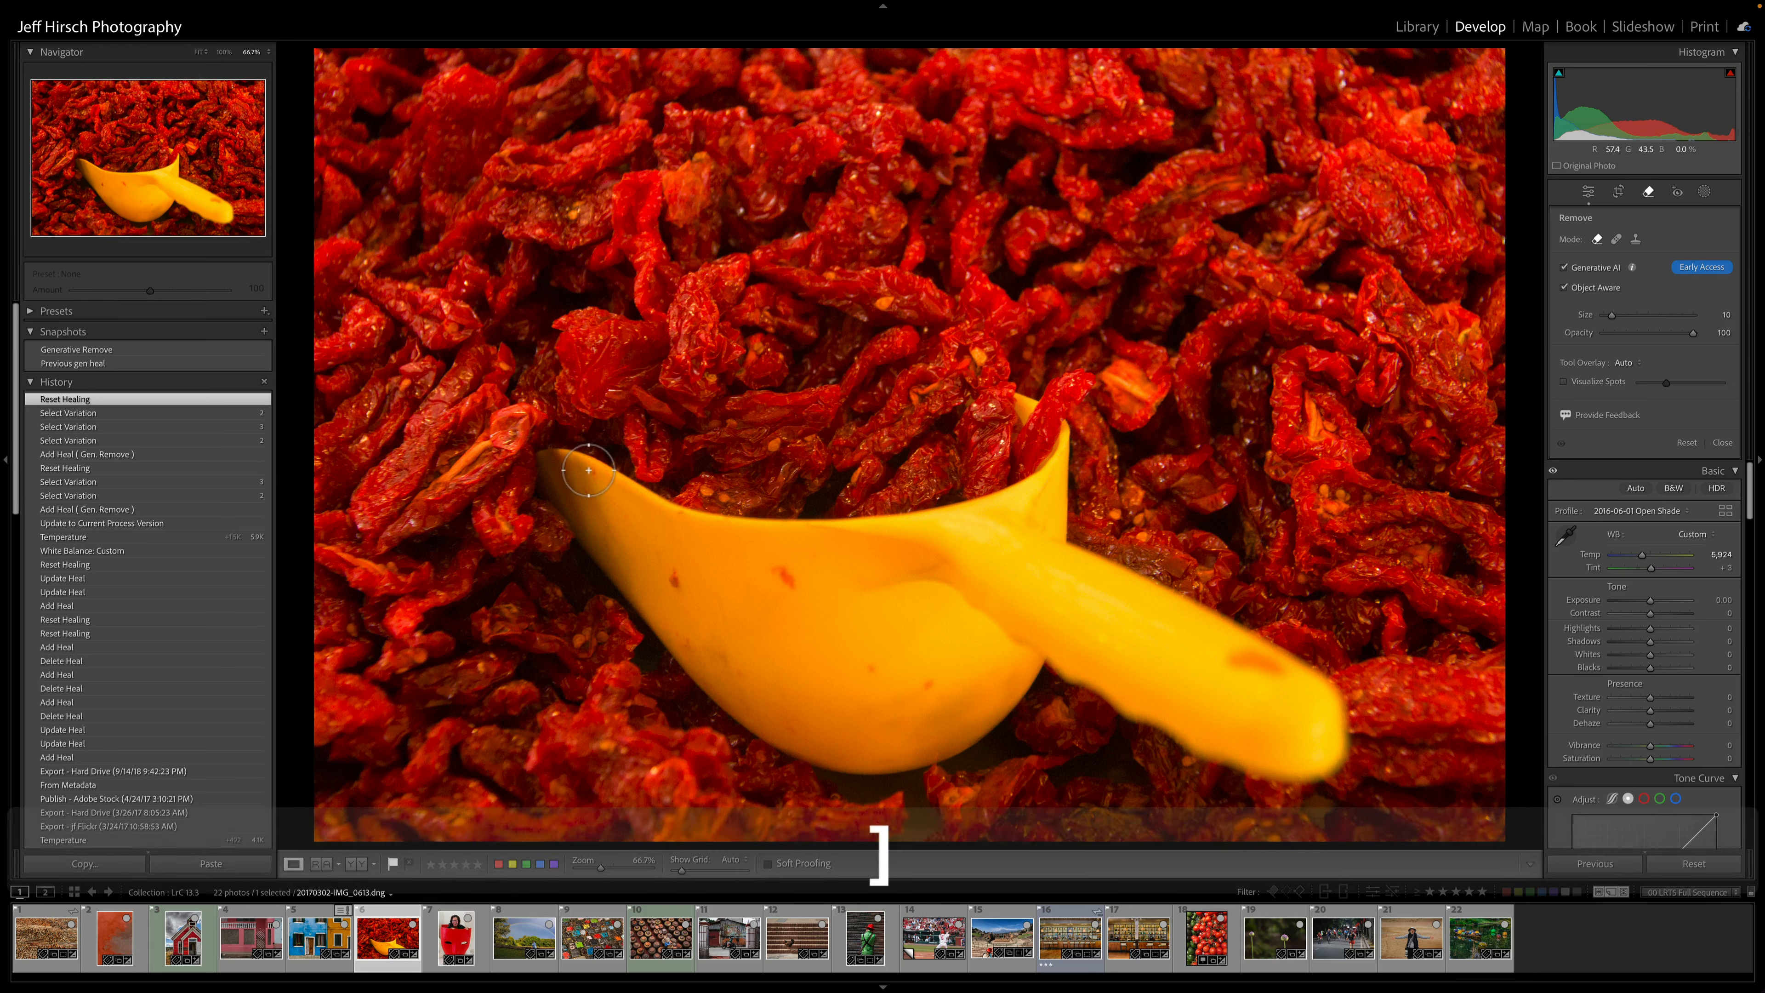
{"action": "key", "text": "bracketright"}
{"action": "mouse_move", "coordinate": [562, 460]}
{"action": "left_mouse_down"}
{"action": "mouse_move", "coordinate": [606, 461]}
{"action": "mouse_move", "coordinate": [719, 516]}
{"action": "mouse_move", "coordinate": [944, 513]}
{"action": "mouse_move", "coordinate": [1015, 492]}
{"action": "mouse_move", "coordinate": [1069, 438]}
{"action": "mouse_move", "coordinate": [1013, 403]}
{"action": "mouse_move", "coordinate": [1069, 465]}
{"action": "mouse_move", "coordinate": [1066, 546]}
{"action": "mouse_move", "coordinate": [1194, 593]}
{"action": "mouse_move", "coordinate": [1316, 668]}
{"action": "mouse_move", "coordinate": [1351, 749]}
{"action": "mouse_move", "coordinate": [1297, 790]}
{"action": "mouse_move", "coordinate": [1149, 733]}
{"action": "mouse_move", "coordinate": [1049, 663]}
{"action": "mouse_move", "coordinate": [1016, 739]}
{"action": "mouse_move", "coordinate": [825, 781]}
{"action": "mouse_move", "coordinate": [679, 688]}
{"action": "mouse_move", "coordinate": [542, 473]}
{"action": "mouse_move", "coordinate": [581, 453]}
{"action": "left_mouse_up"}
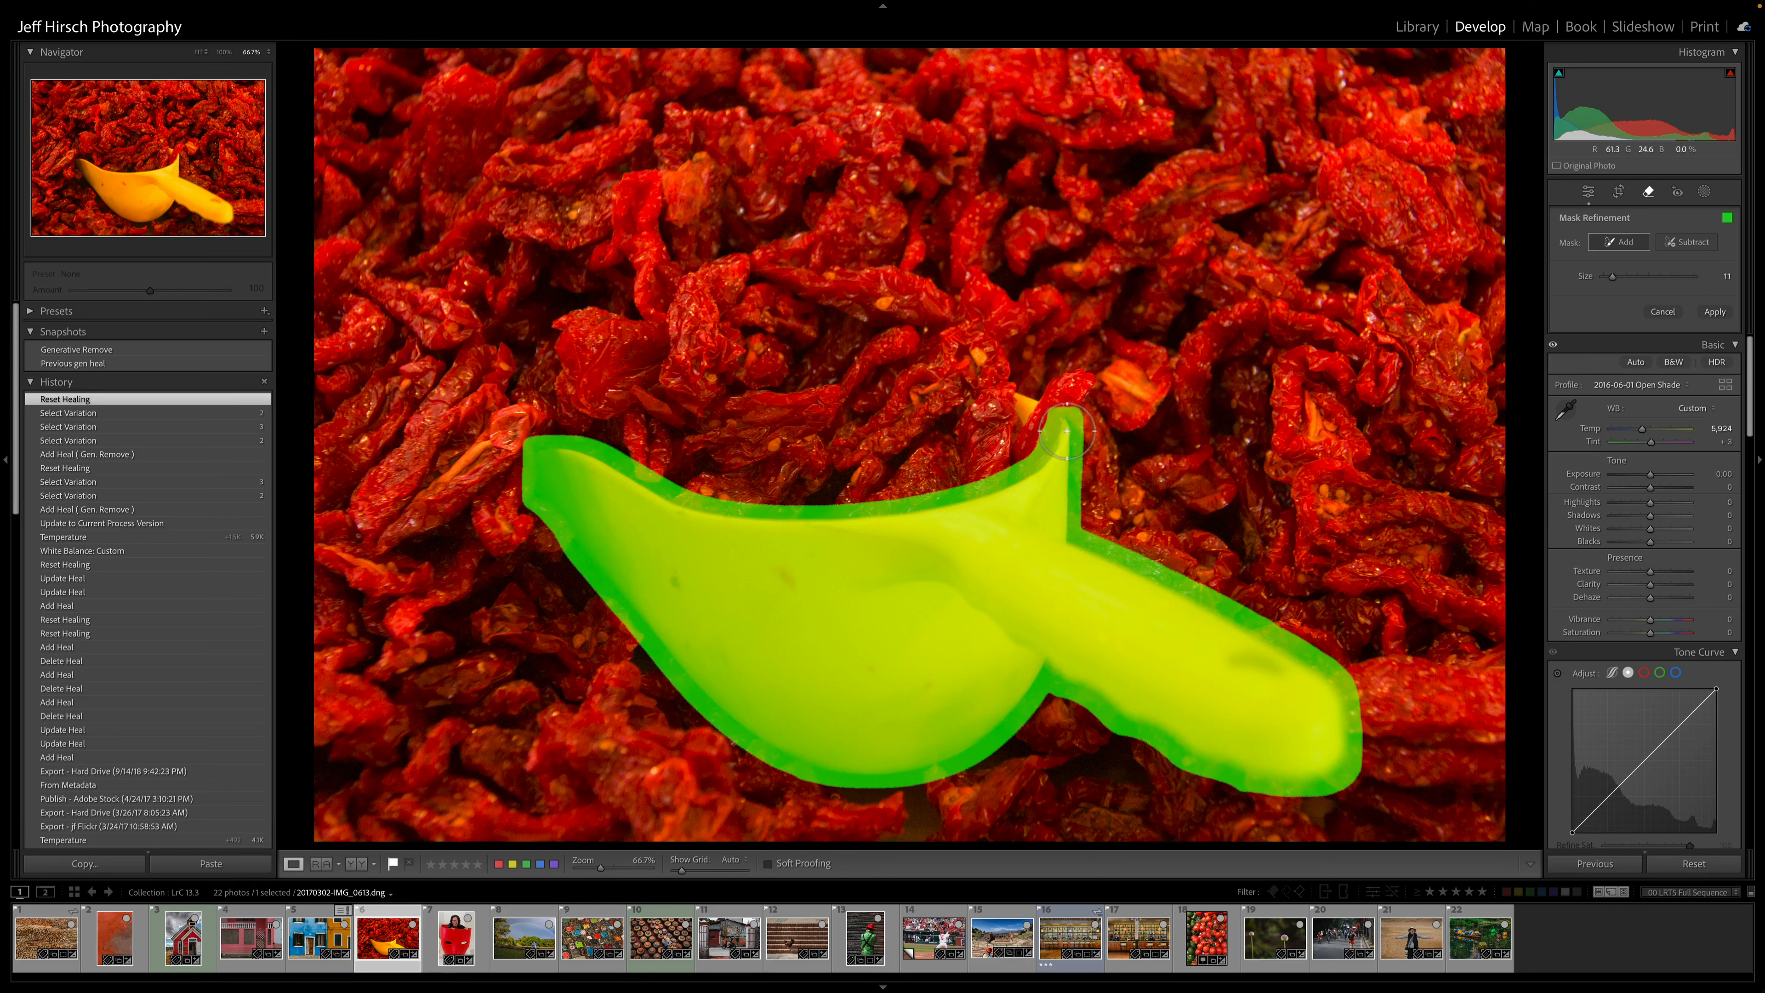
- Add the scoop's uncovered upper tip to the removal mask and apply the generative removal
{"action": "left_click", "coordinate": [1048, 422]}
{"action": "mouse_move", "coordinate": [1048, 422]}
{"action": "left_mouse_down"}
{"action": "mouse_move", "coordinate": [1008, 403]}
{"action": "mouse_move", "coordinate": [1046, 416]}
{"action": "left_mouse_up"}
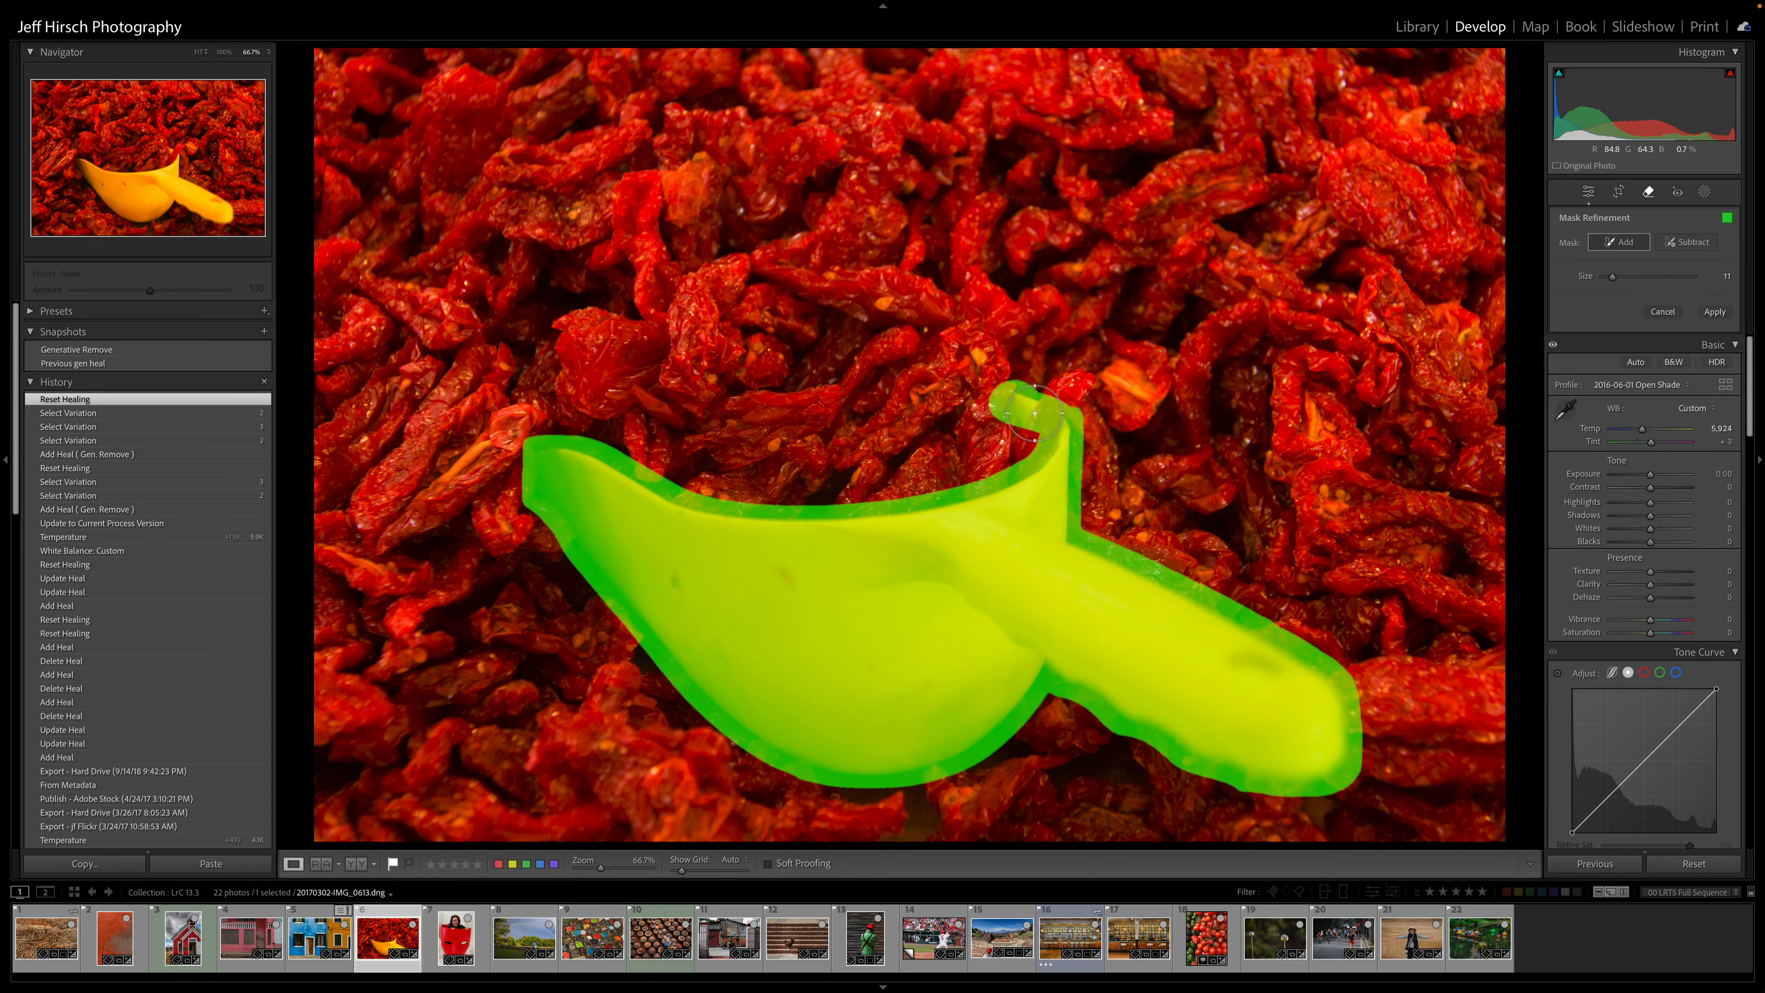
{"action": "left_click", "coordinate": [1715, 312]}
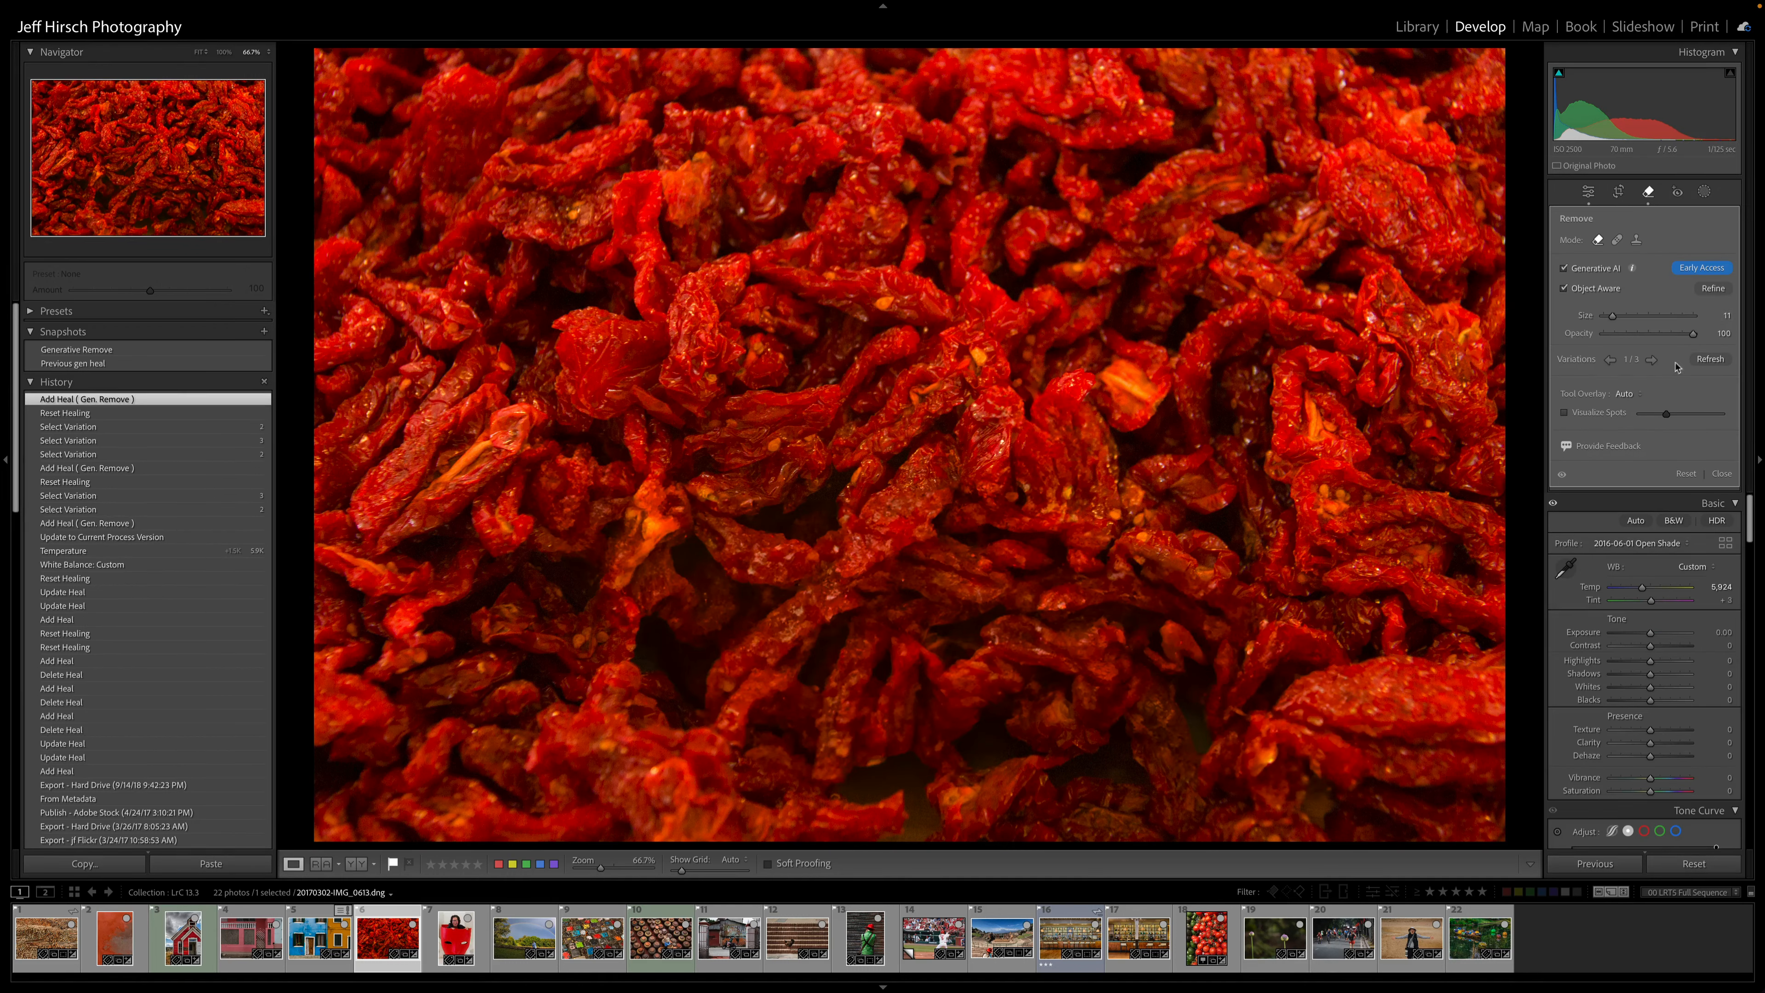
- Cycle through the generated variations of the scoop removal to compare the fills
{"action": "left_click", "coordinate": [1652, 360]}
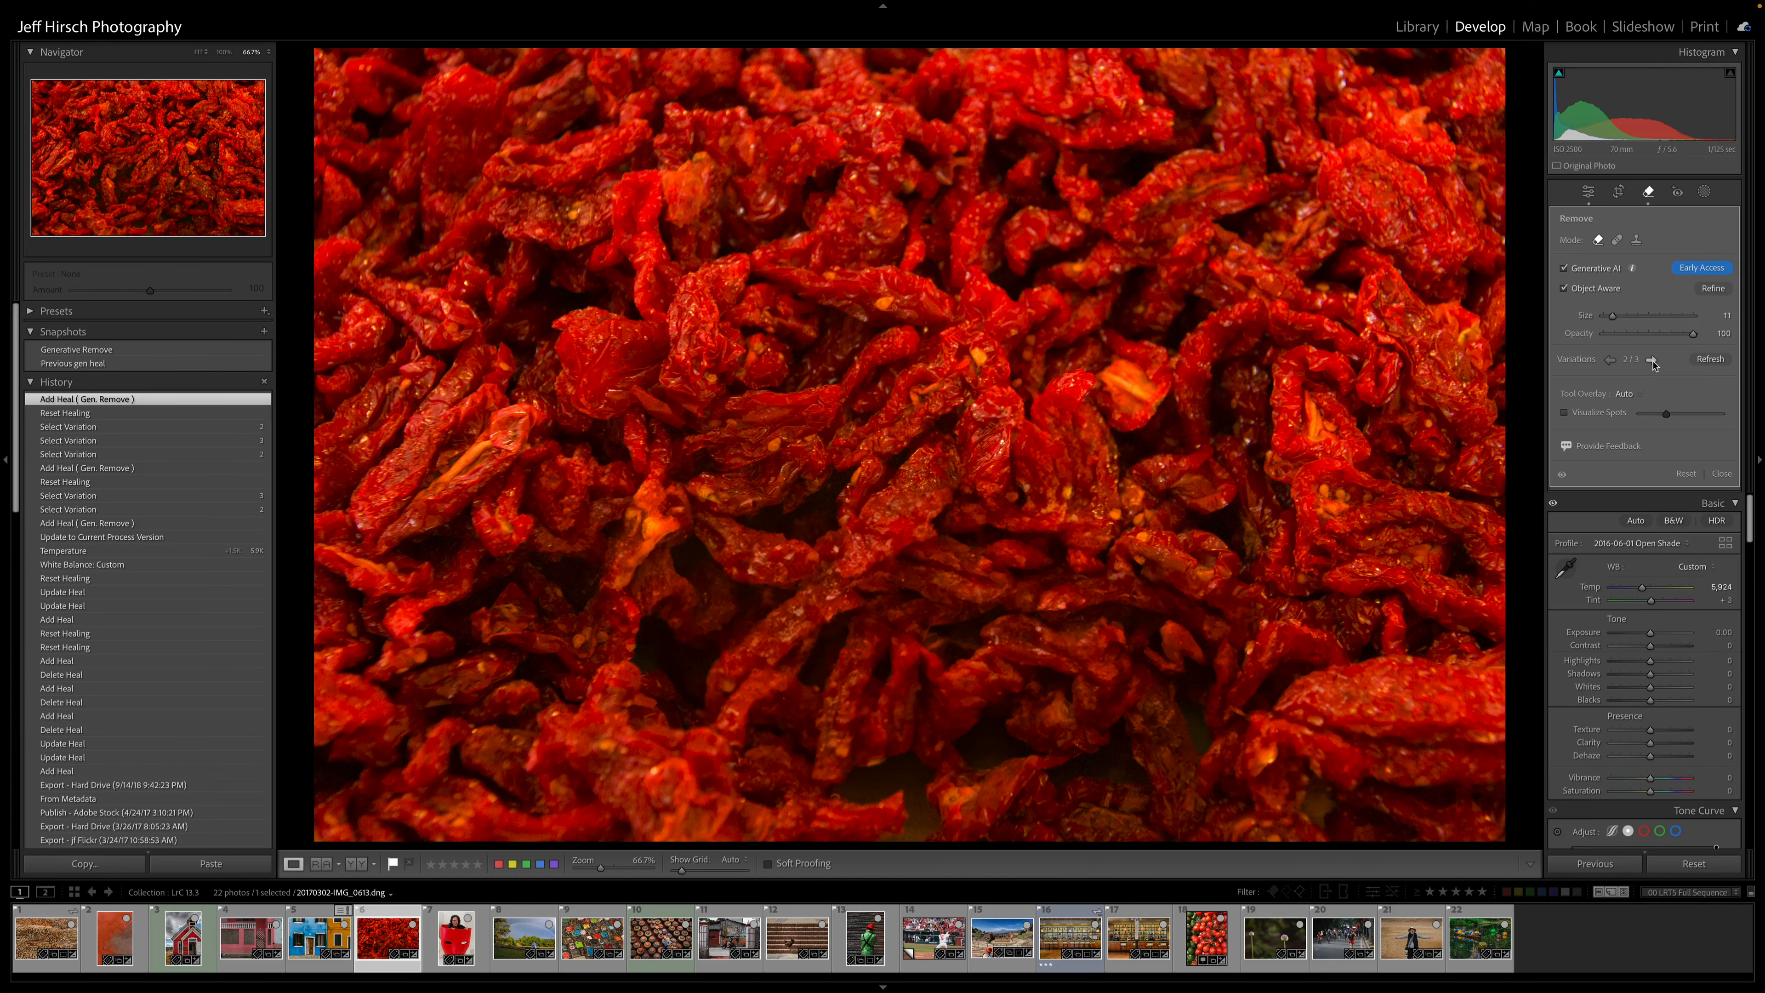
{"action": "left_click", "coordinate": [1653, 361]}
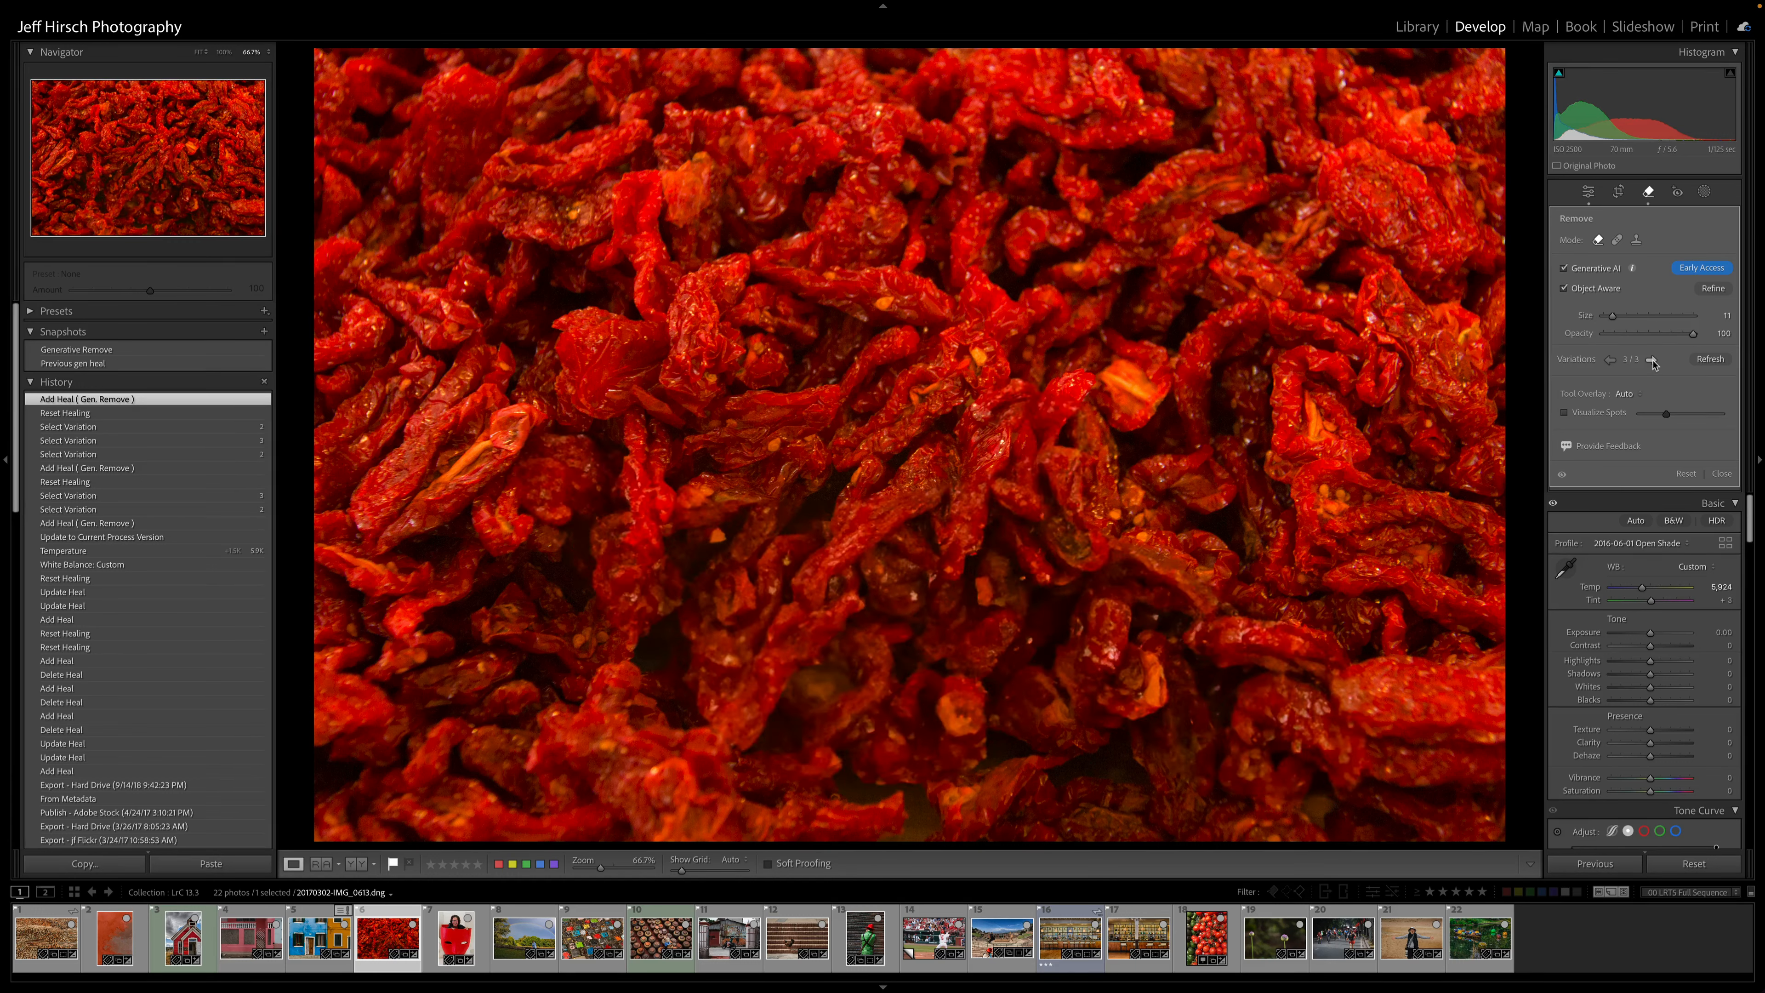
{"action": "left_click", "coordinate": [1653, 361]}
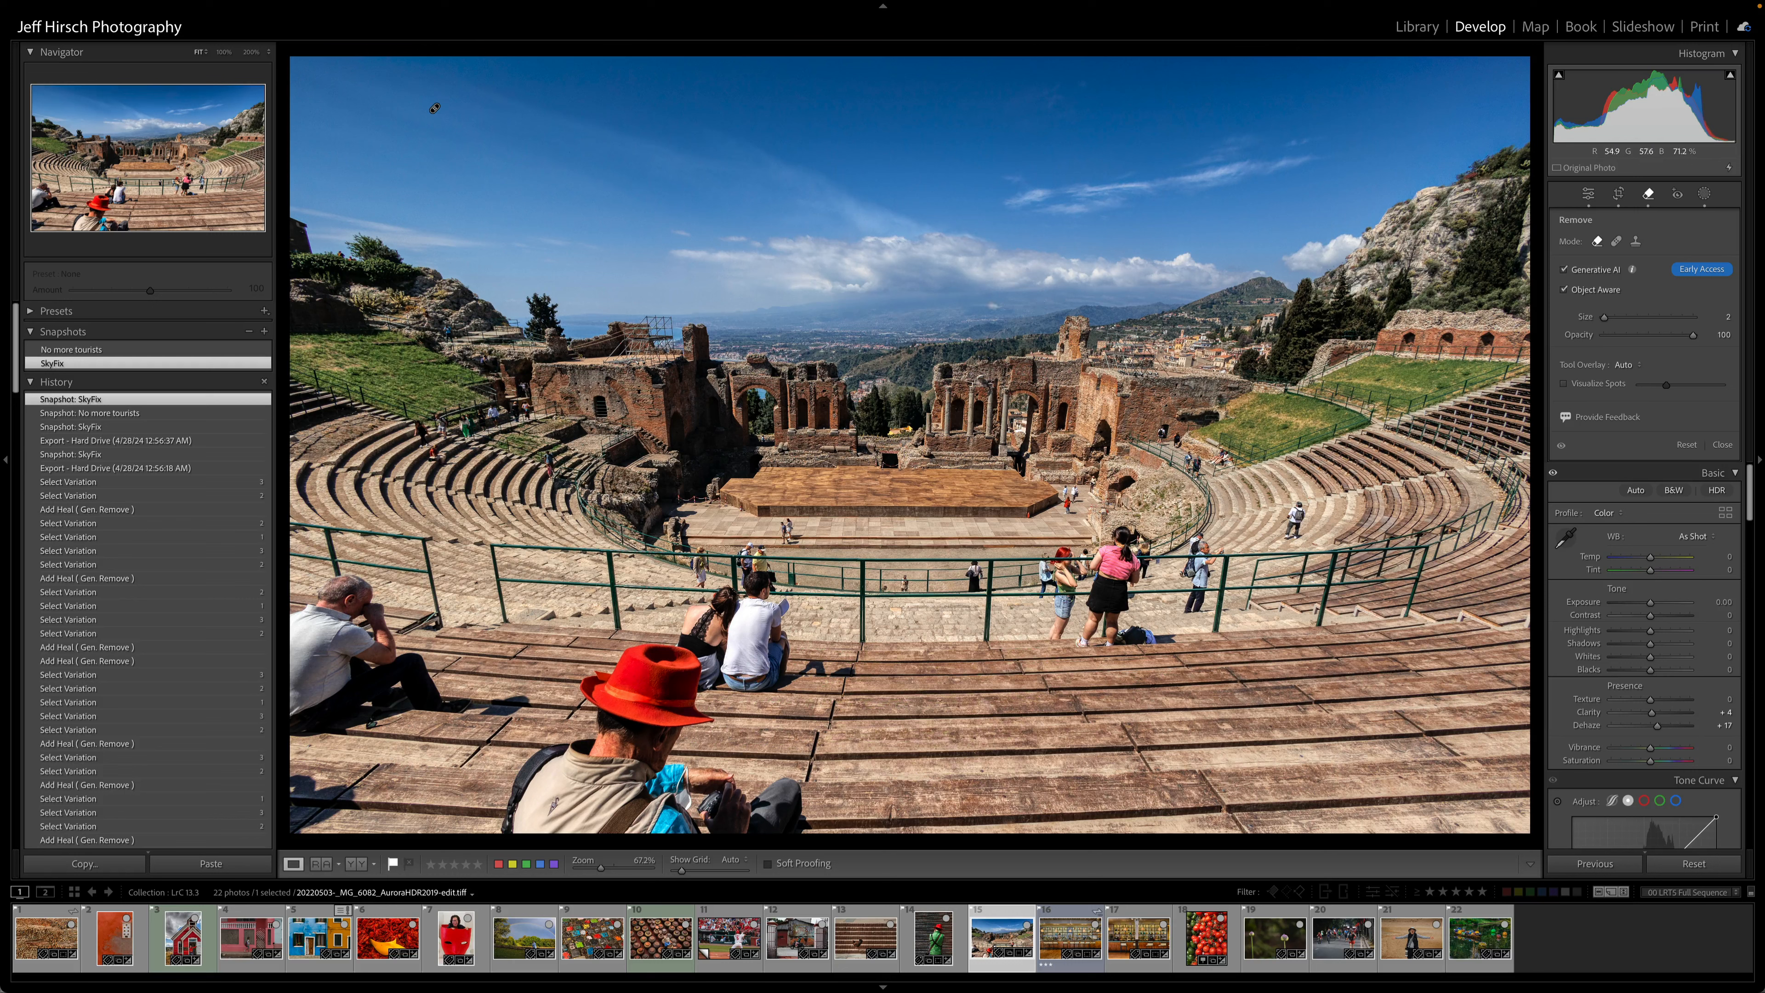
- Load the amphitheatre photo's "No more tourists" snapshot and toggle the removals off and on to compare the railing area up close
{"action": "left_click", "coordinate": [85, 351]}
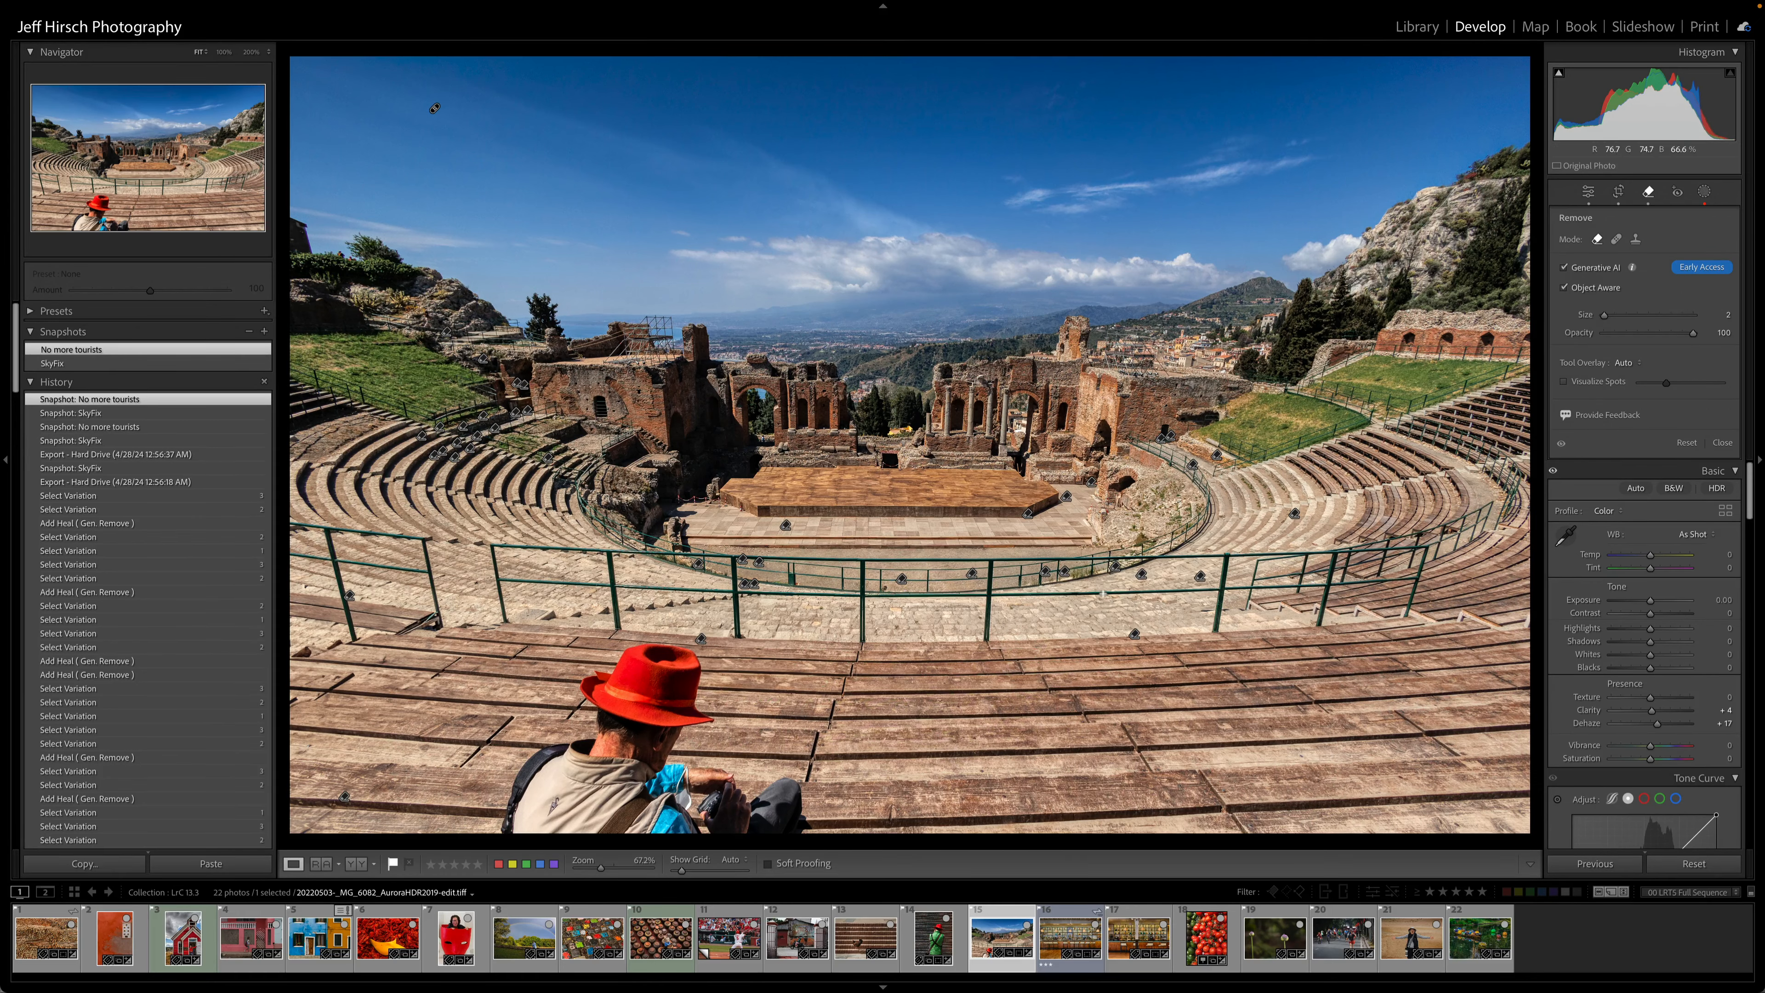
{"action": "key", "text": "super+equal"}
{"action": "key", "text": "super+equal"}
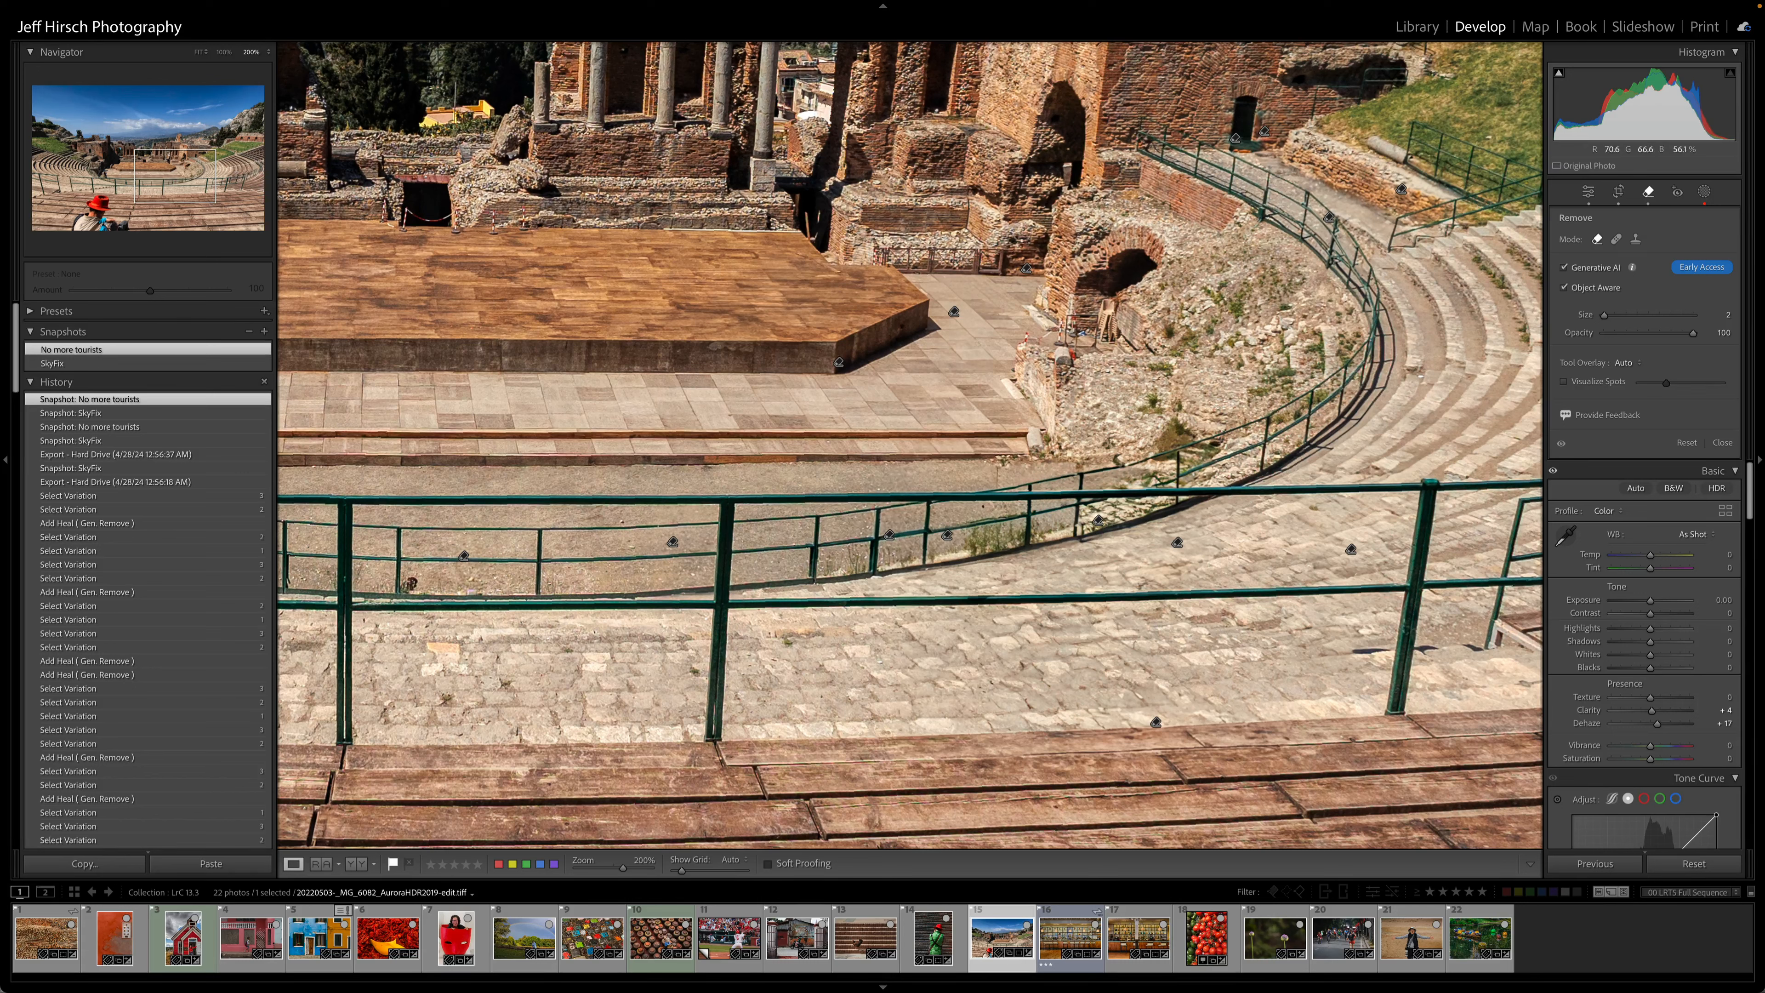
{"action": "left_click", "coordinate": [1560, 446]}
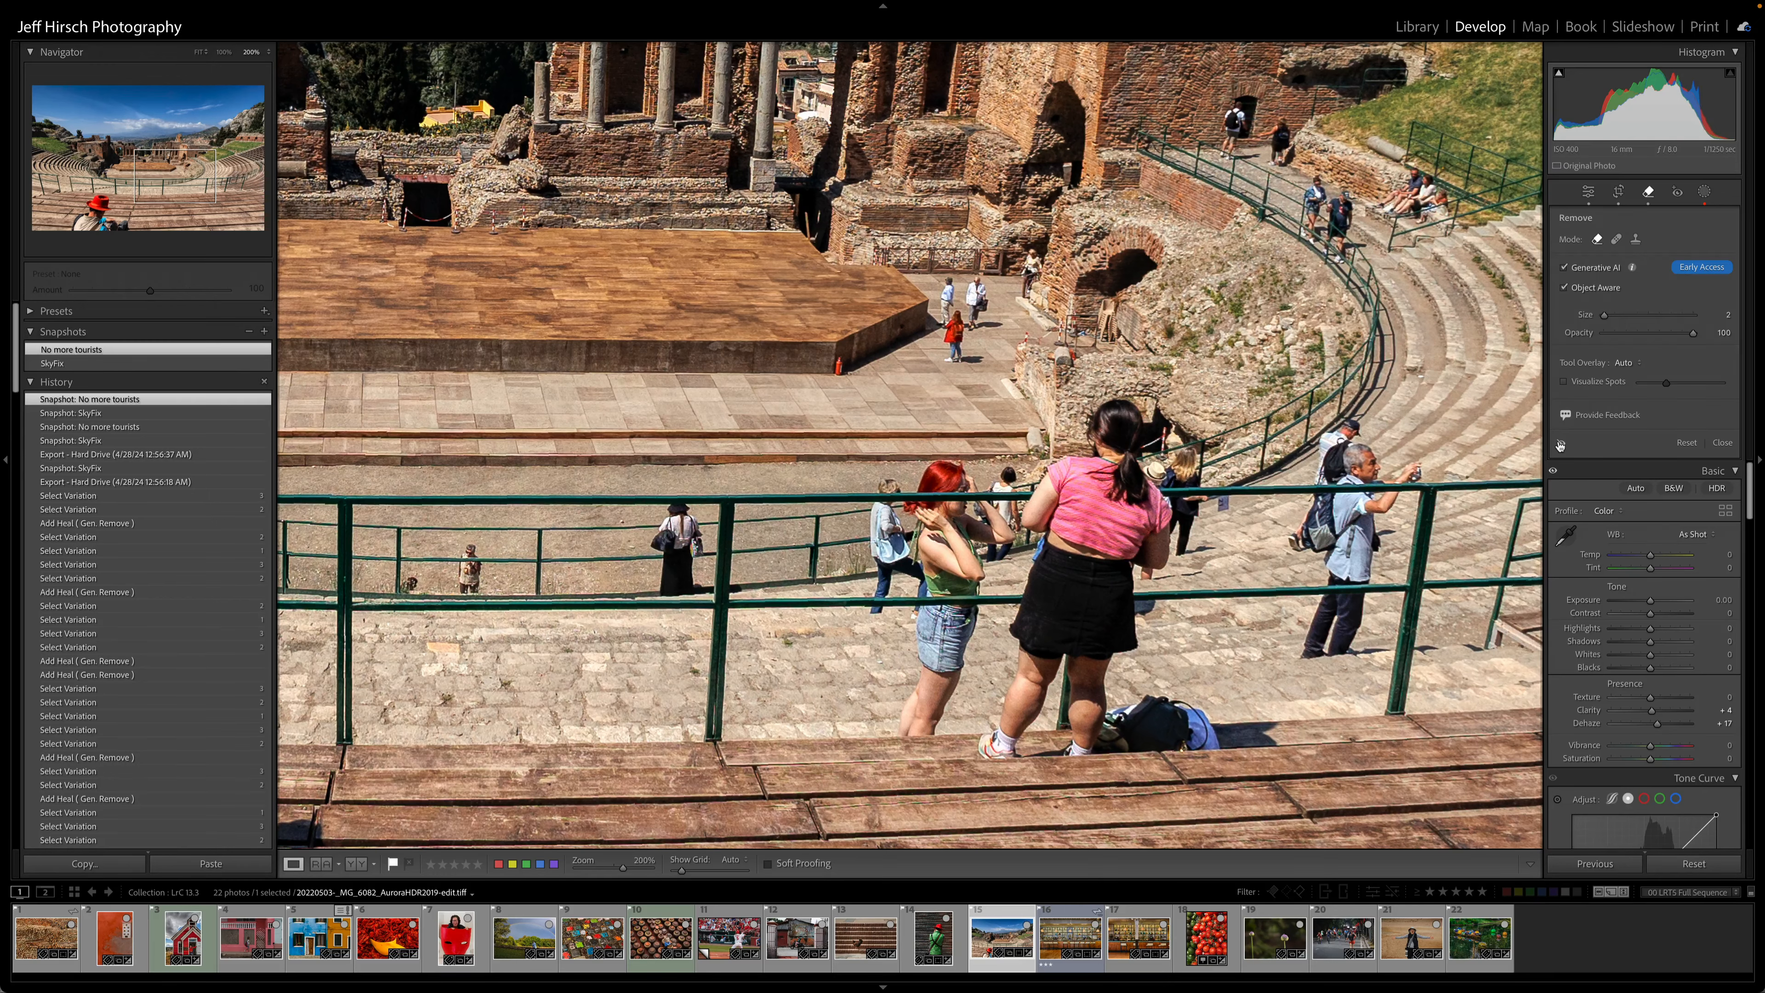
{"action": "left_click", "coordinate": [1560, 446]}
- Compare the whole amphitheatre view with and without the tourist removals
{"action": "key", "text": "super+minus"}
{"action": "key", "text": "super+minus"}
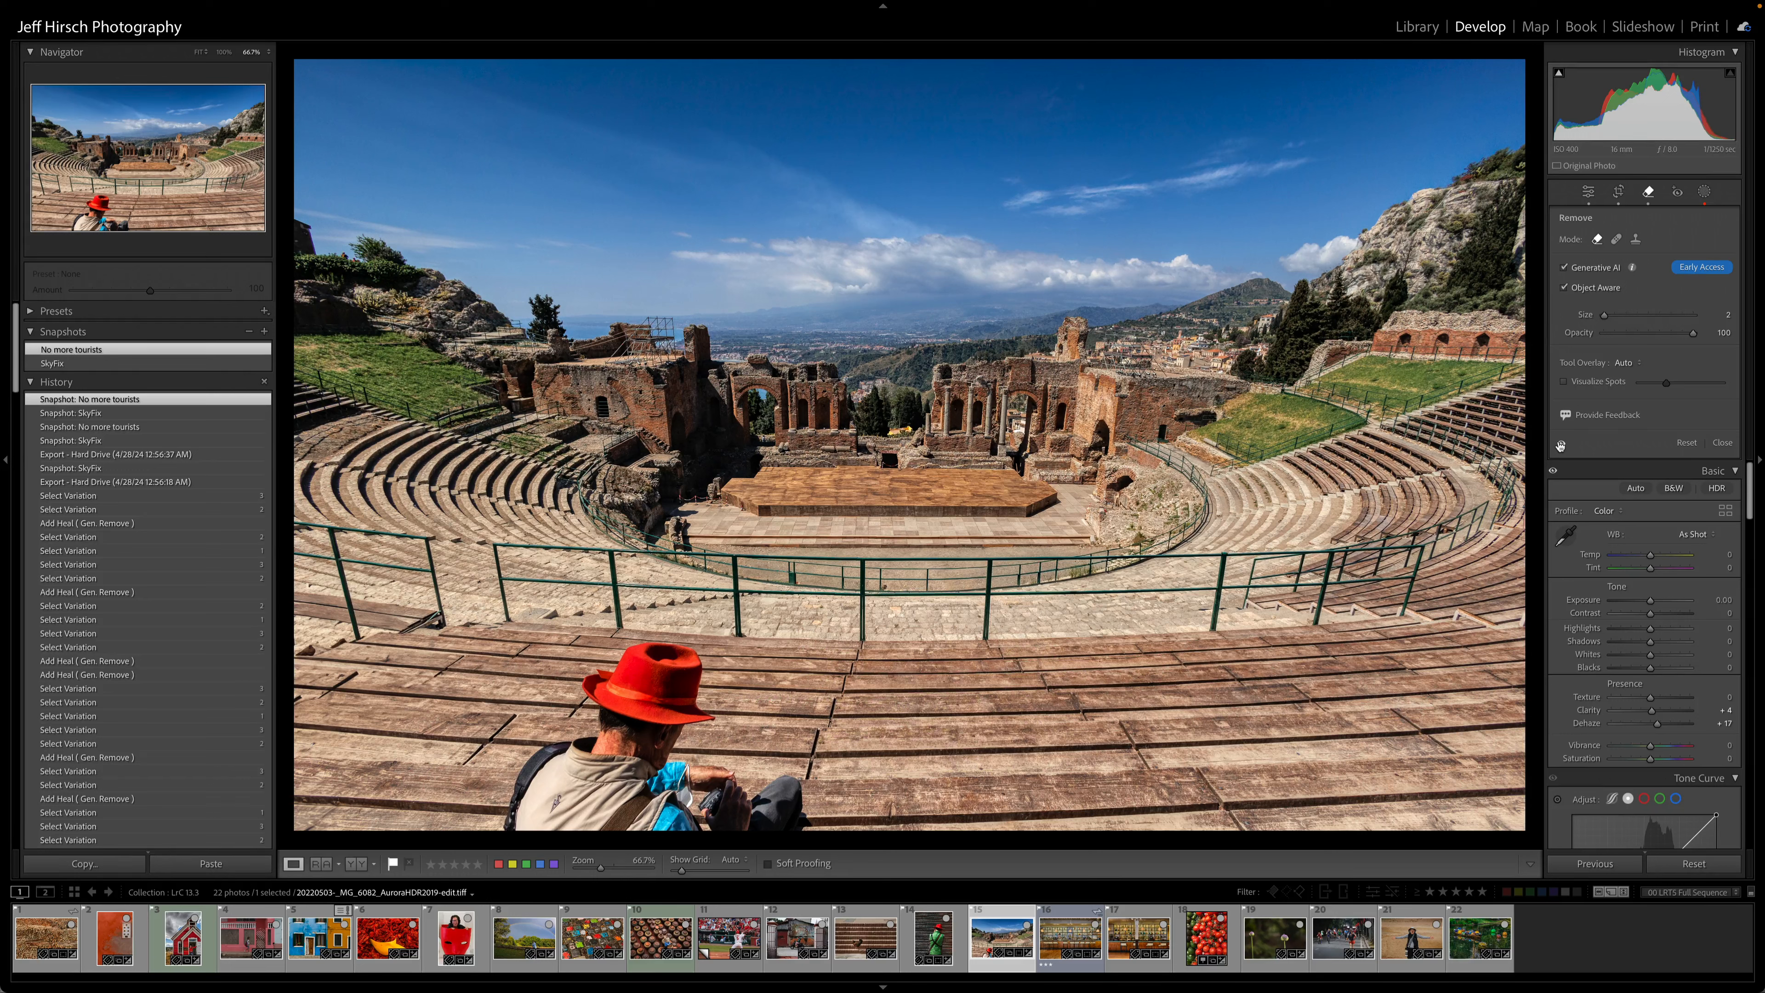
{"action": "left_click", "coordinate": [1560, 445]}
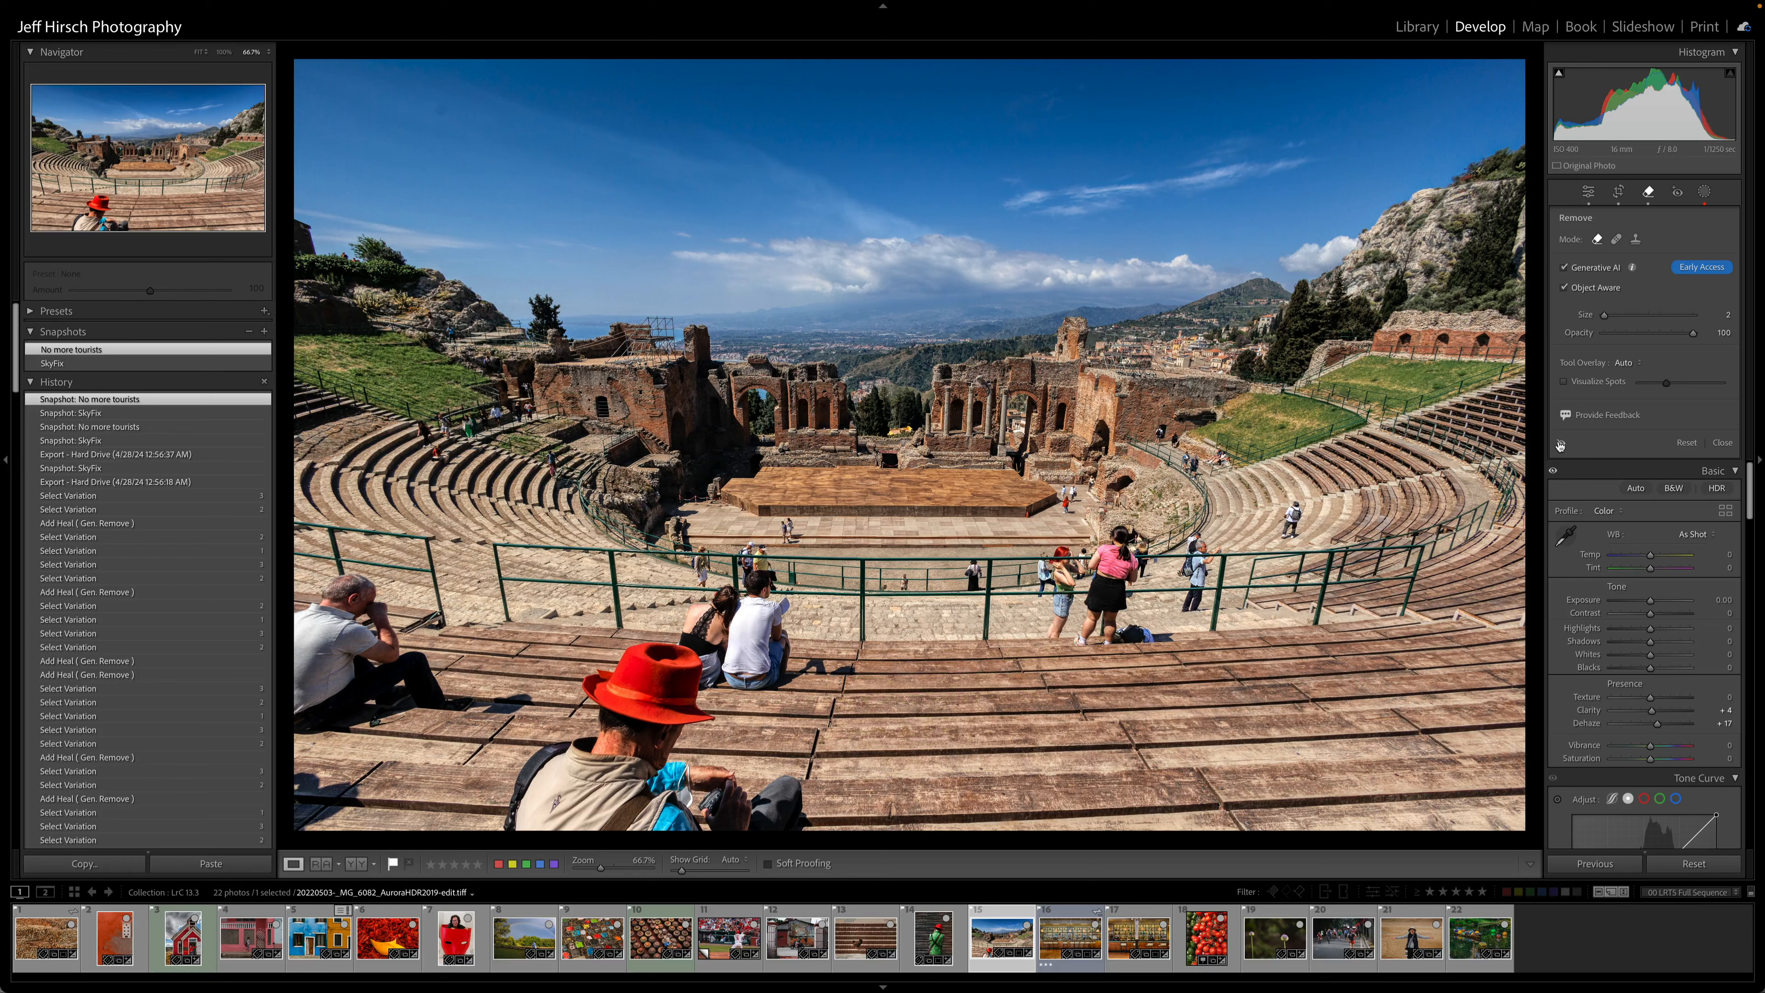
{"action": "left_click", "coordinate": [1560, 445]}
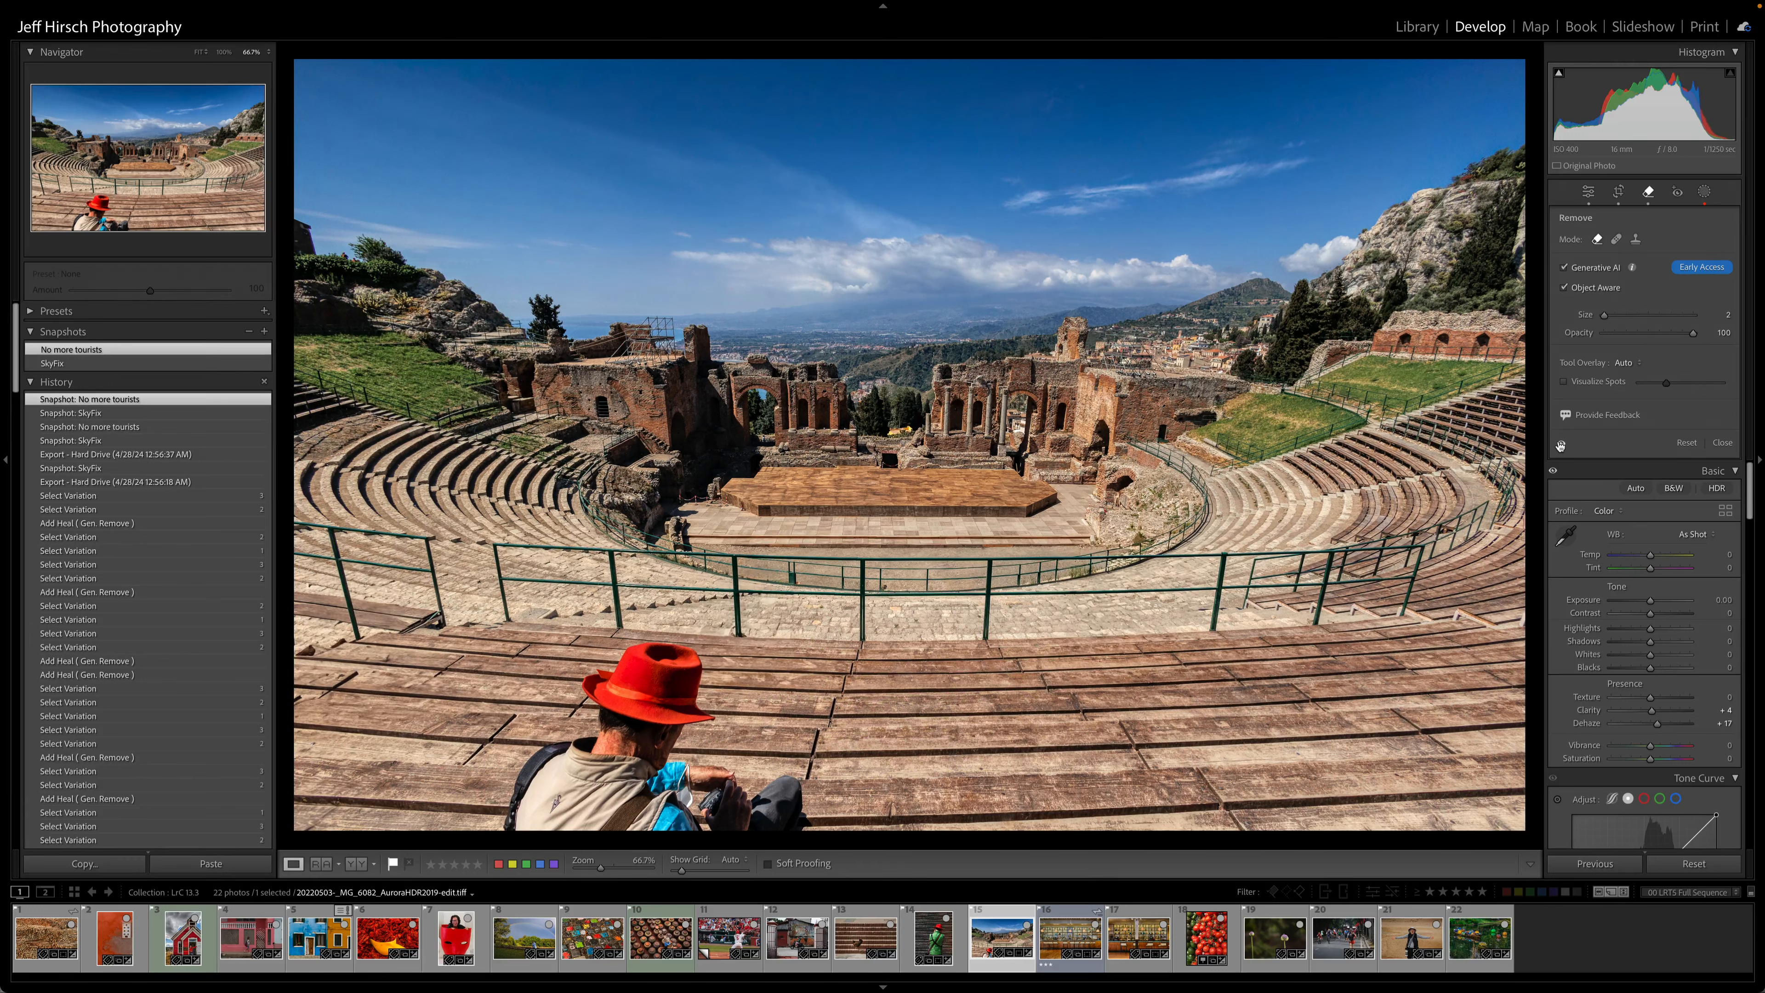
- Open the Royal Palms bar photo and toggle its removals off and on to compare it with the original
{"action": "left_click", "coordinate": [1071, 935]}
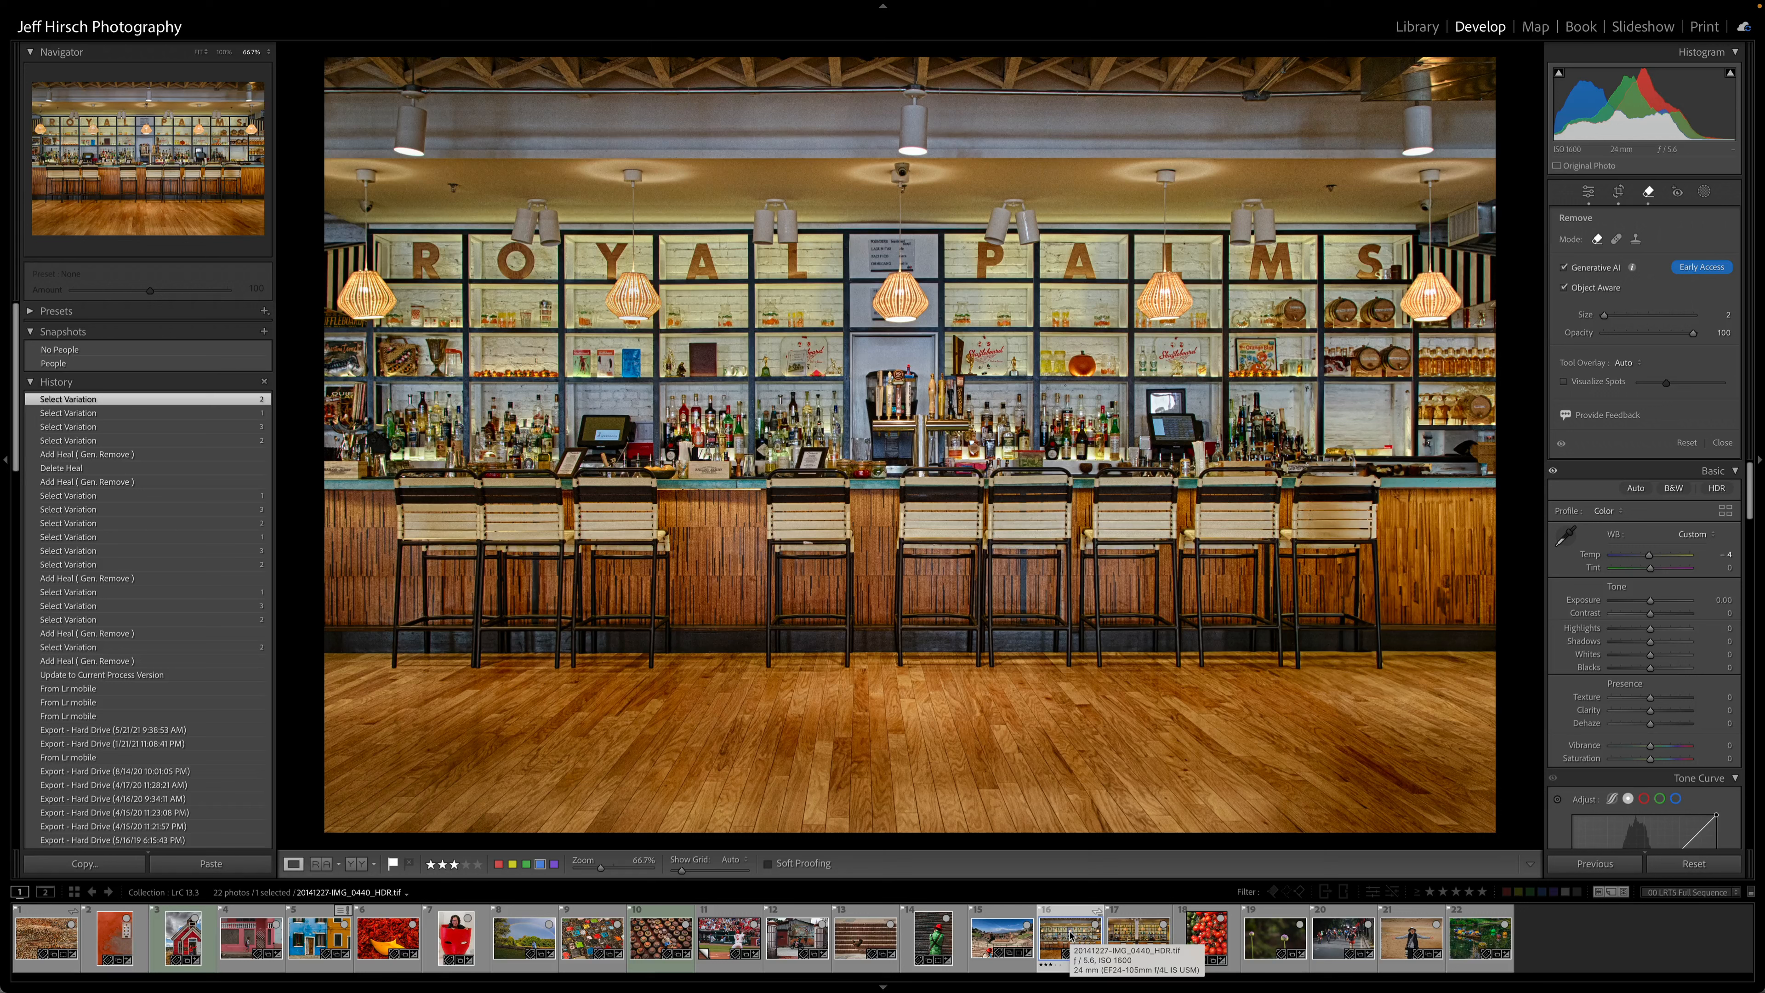
{"action": "left_click", "coordinate": [1563, 446]}
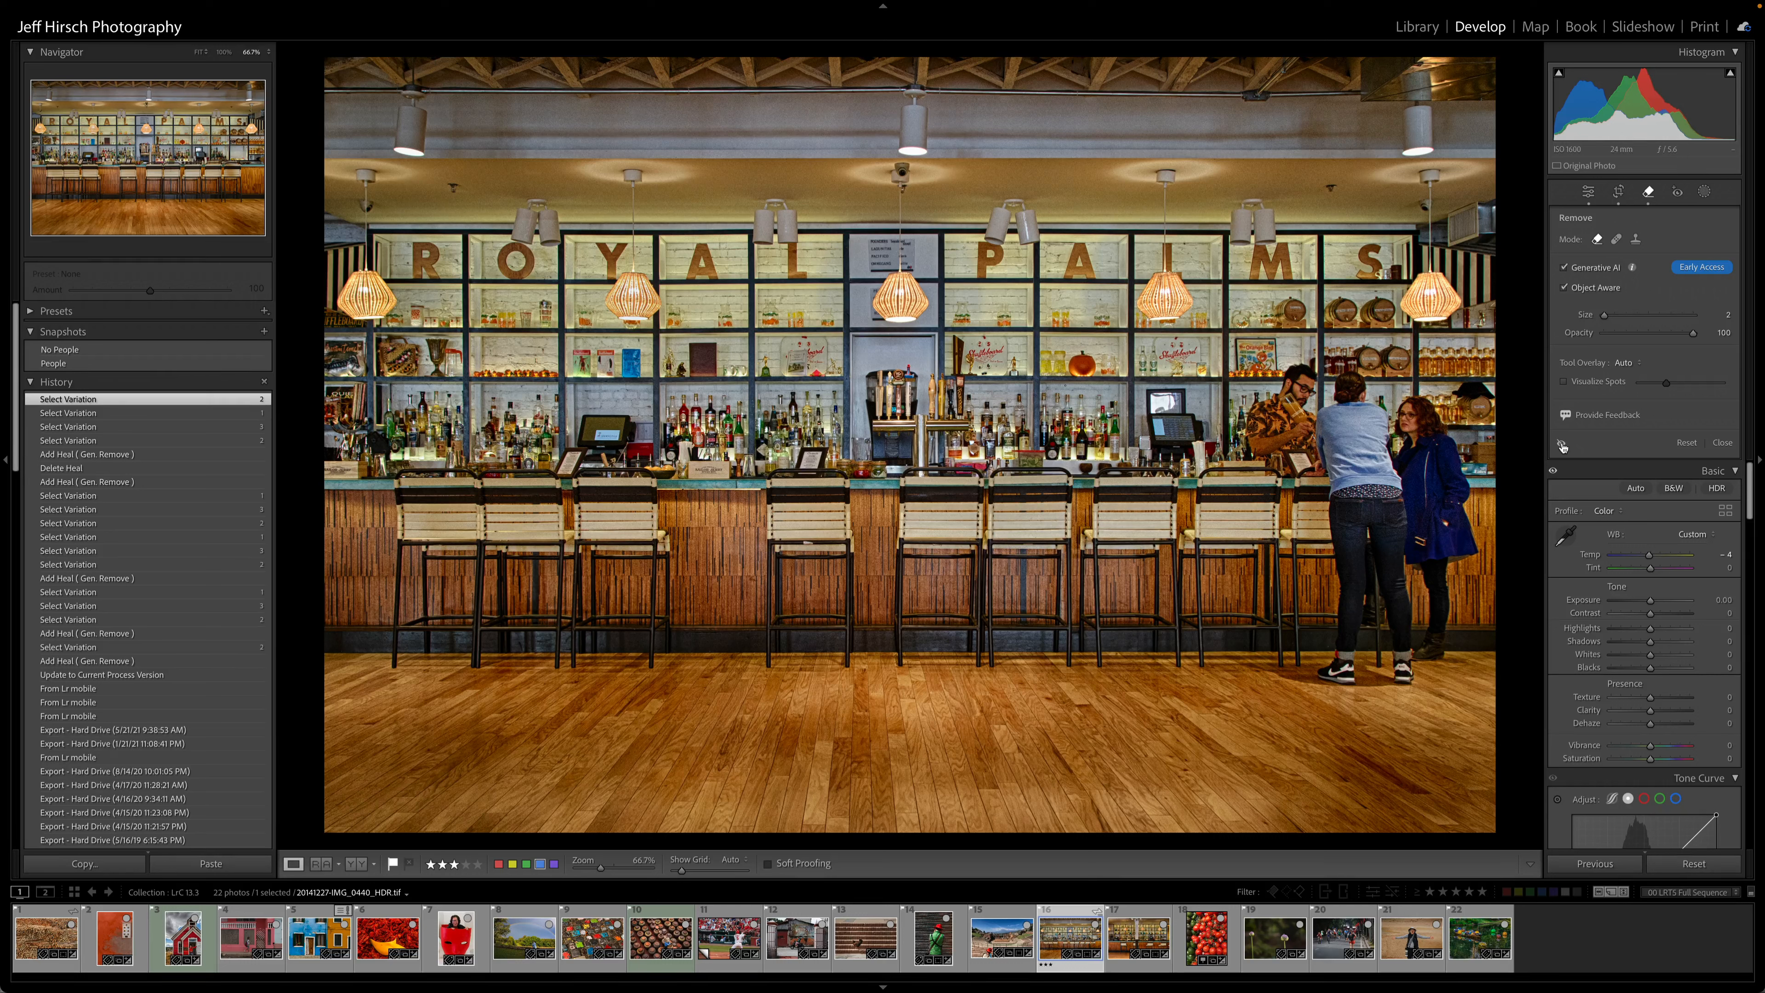
{"action": "left_click", "coordinate": [1563, 446]}
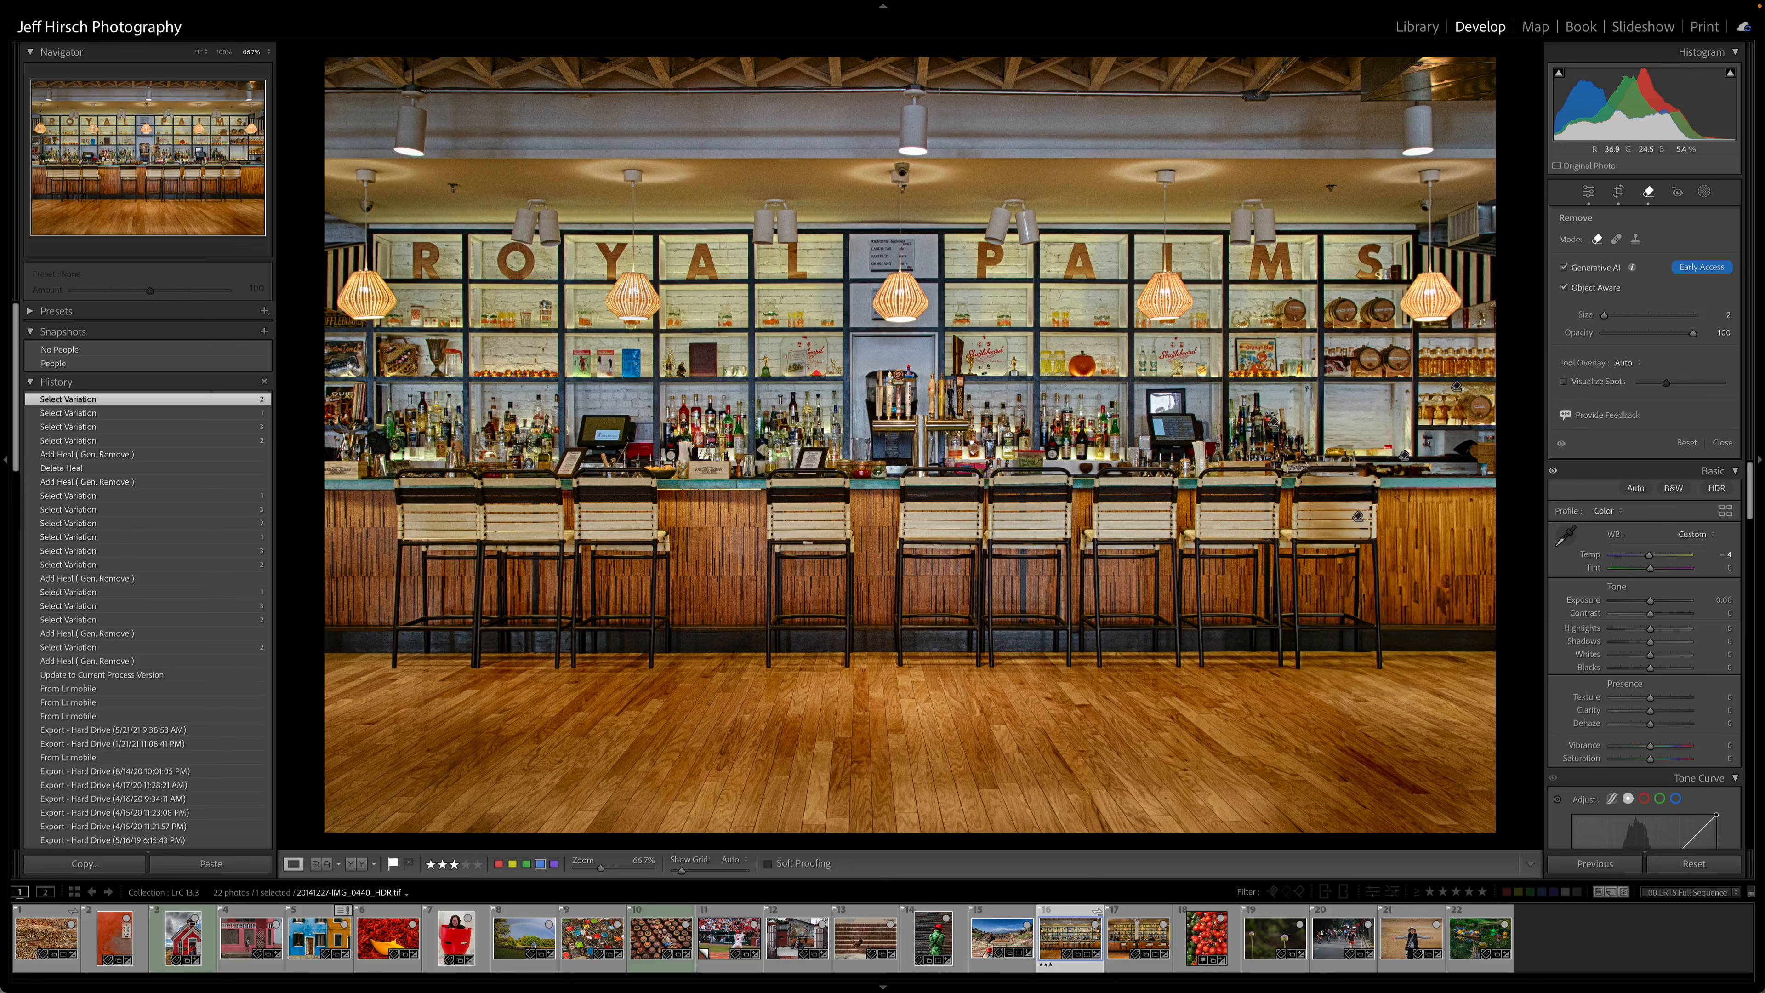
- Open the Shuffle Board bar photo and alternate between its "Done v1" and "Done v2" snapshots, ending on "Done v2"
{"action": "left_click", "coordinate": [1143, 937]}
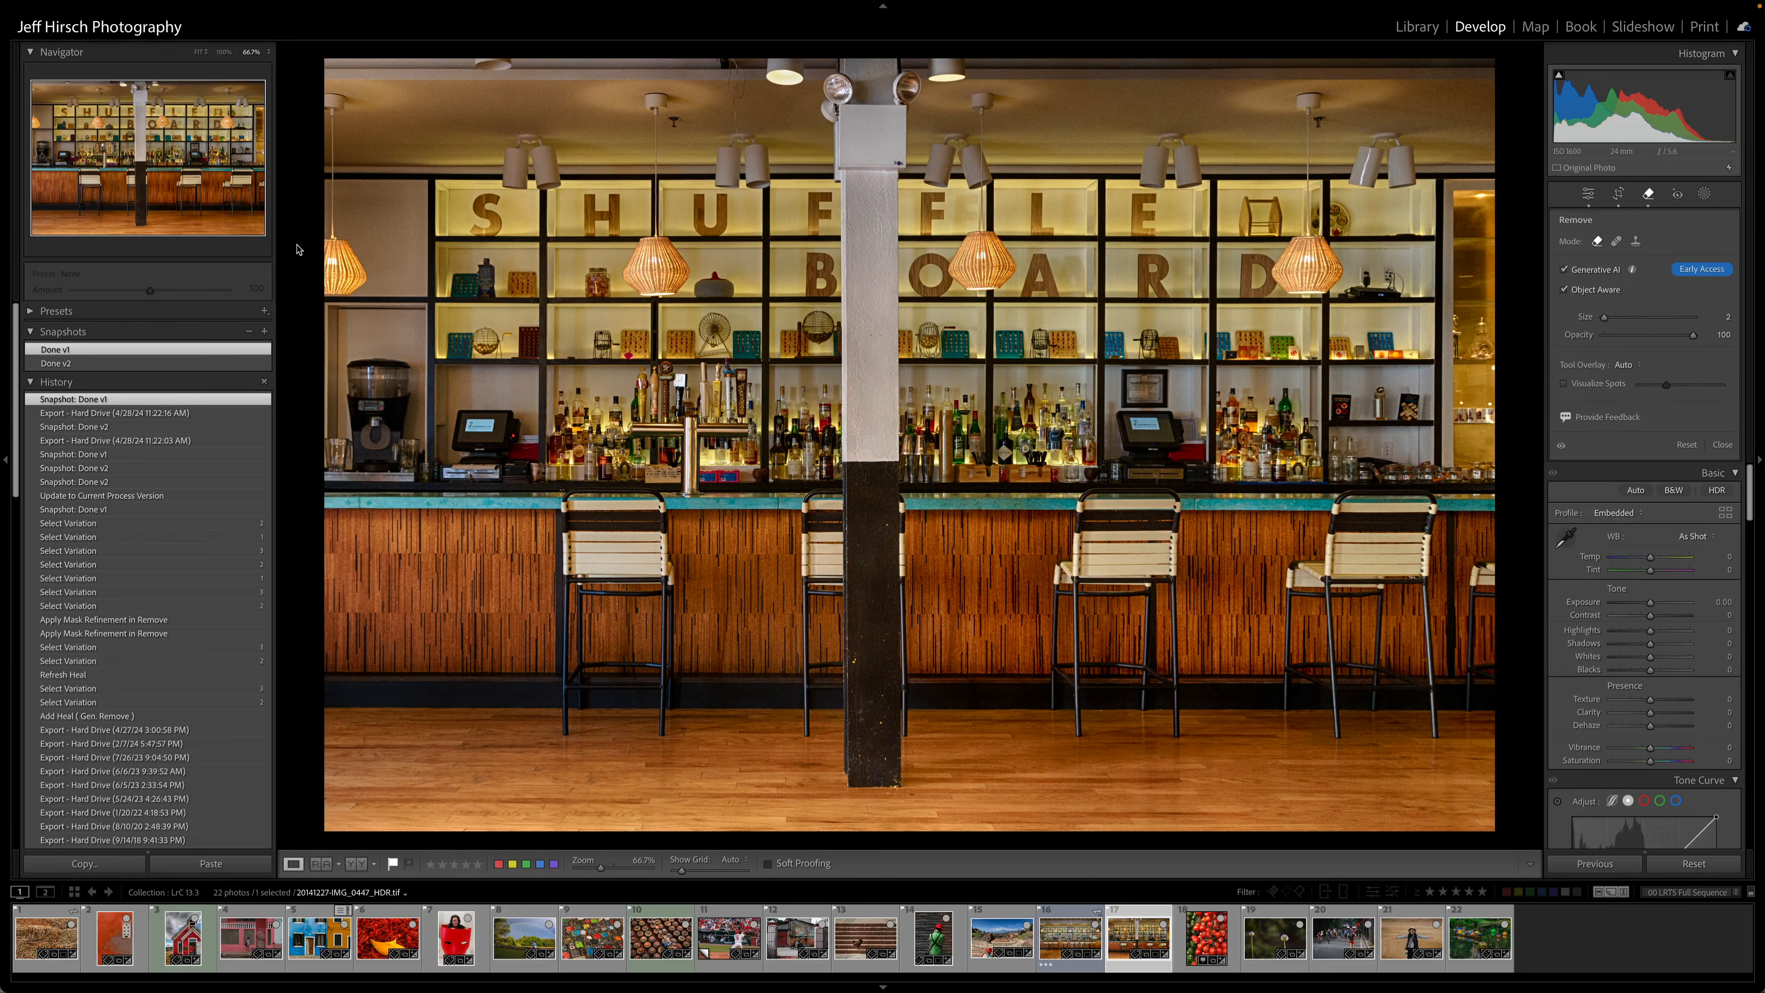
{"action": "left_click", "coordinate": [97, 365]}
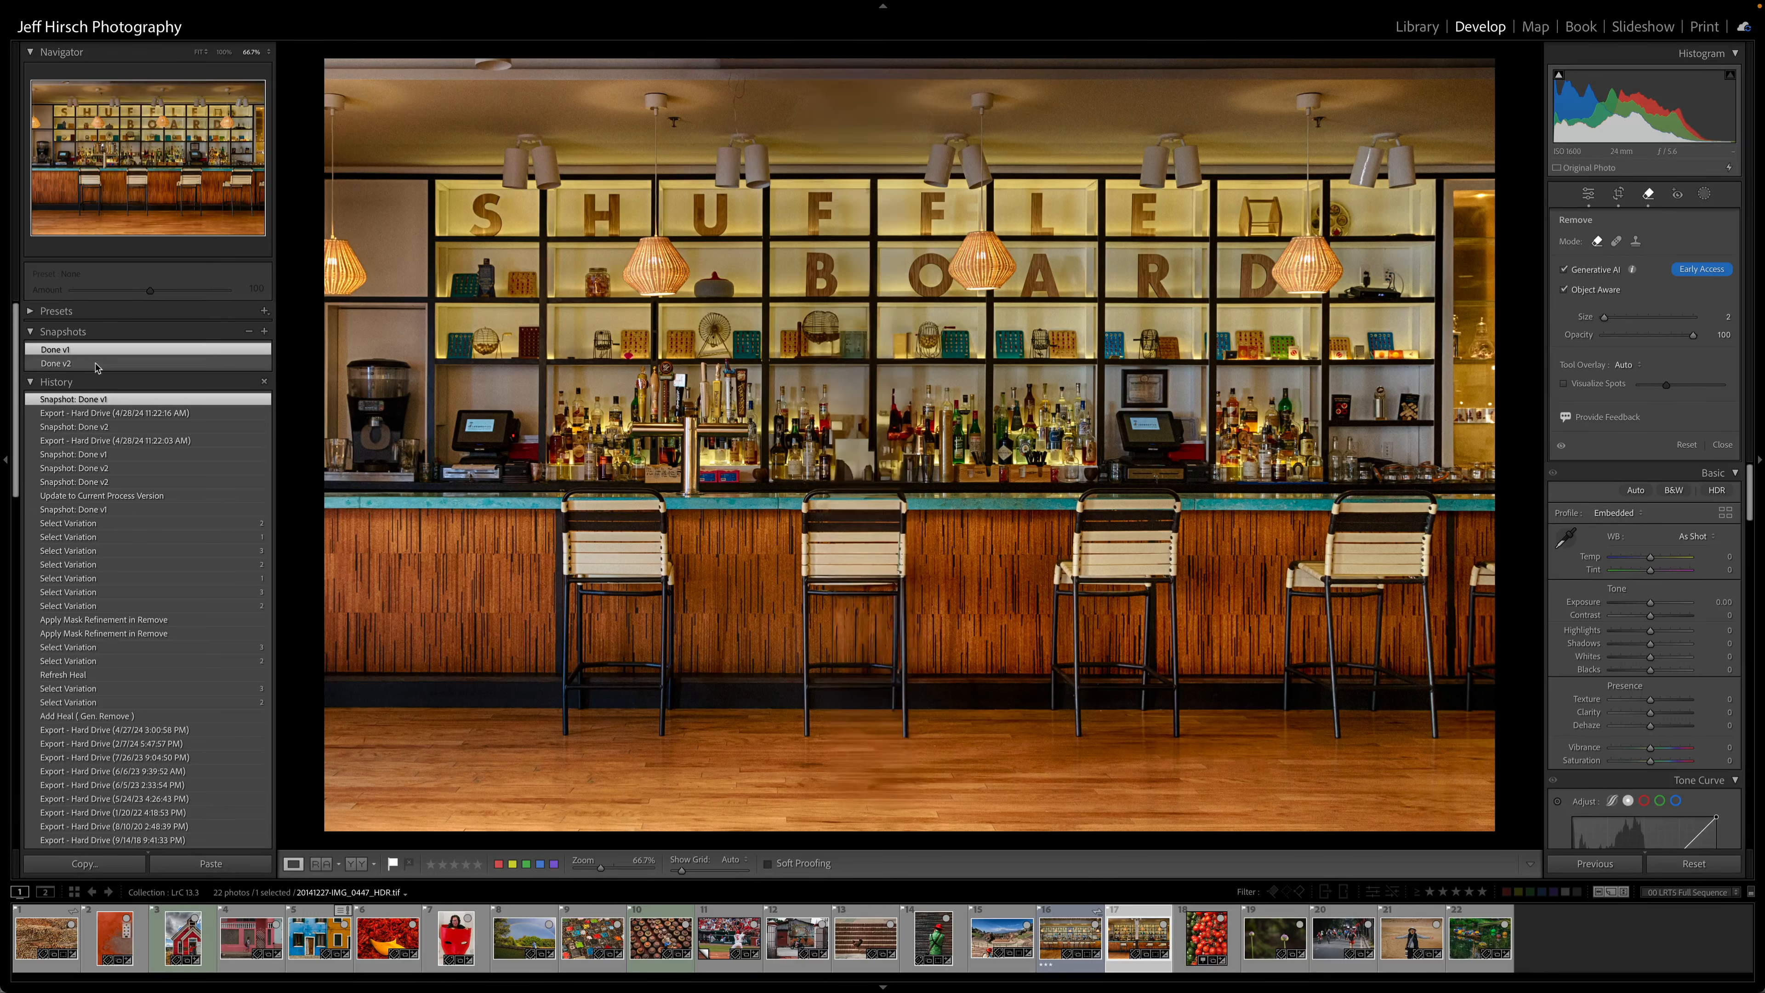
{"action": "left_click", "coordinate": [97, 352]}
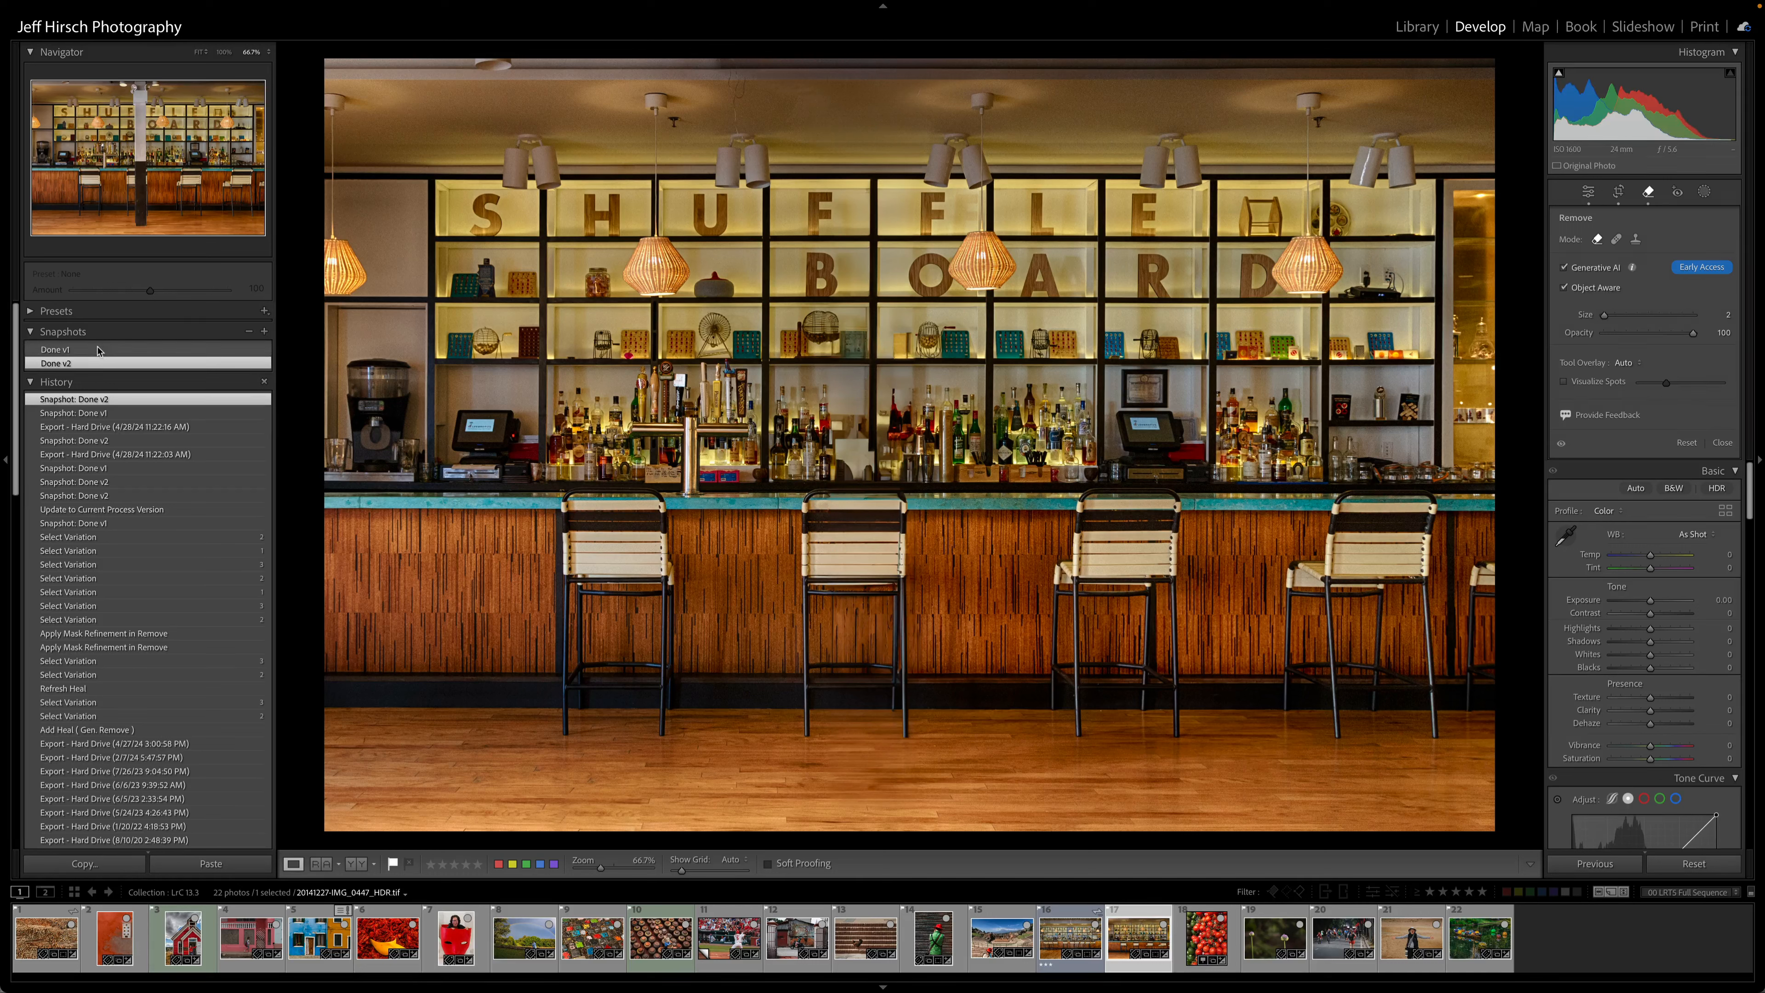
{"action": "left_click", "coordinate": [98, 364]}
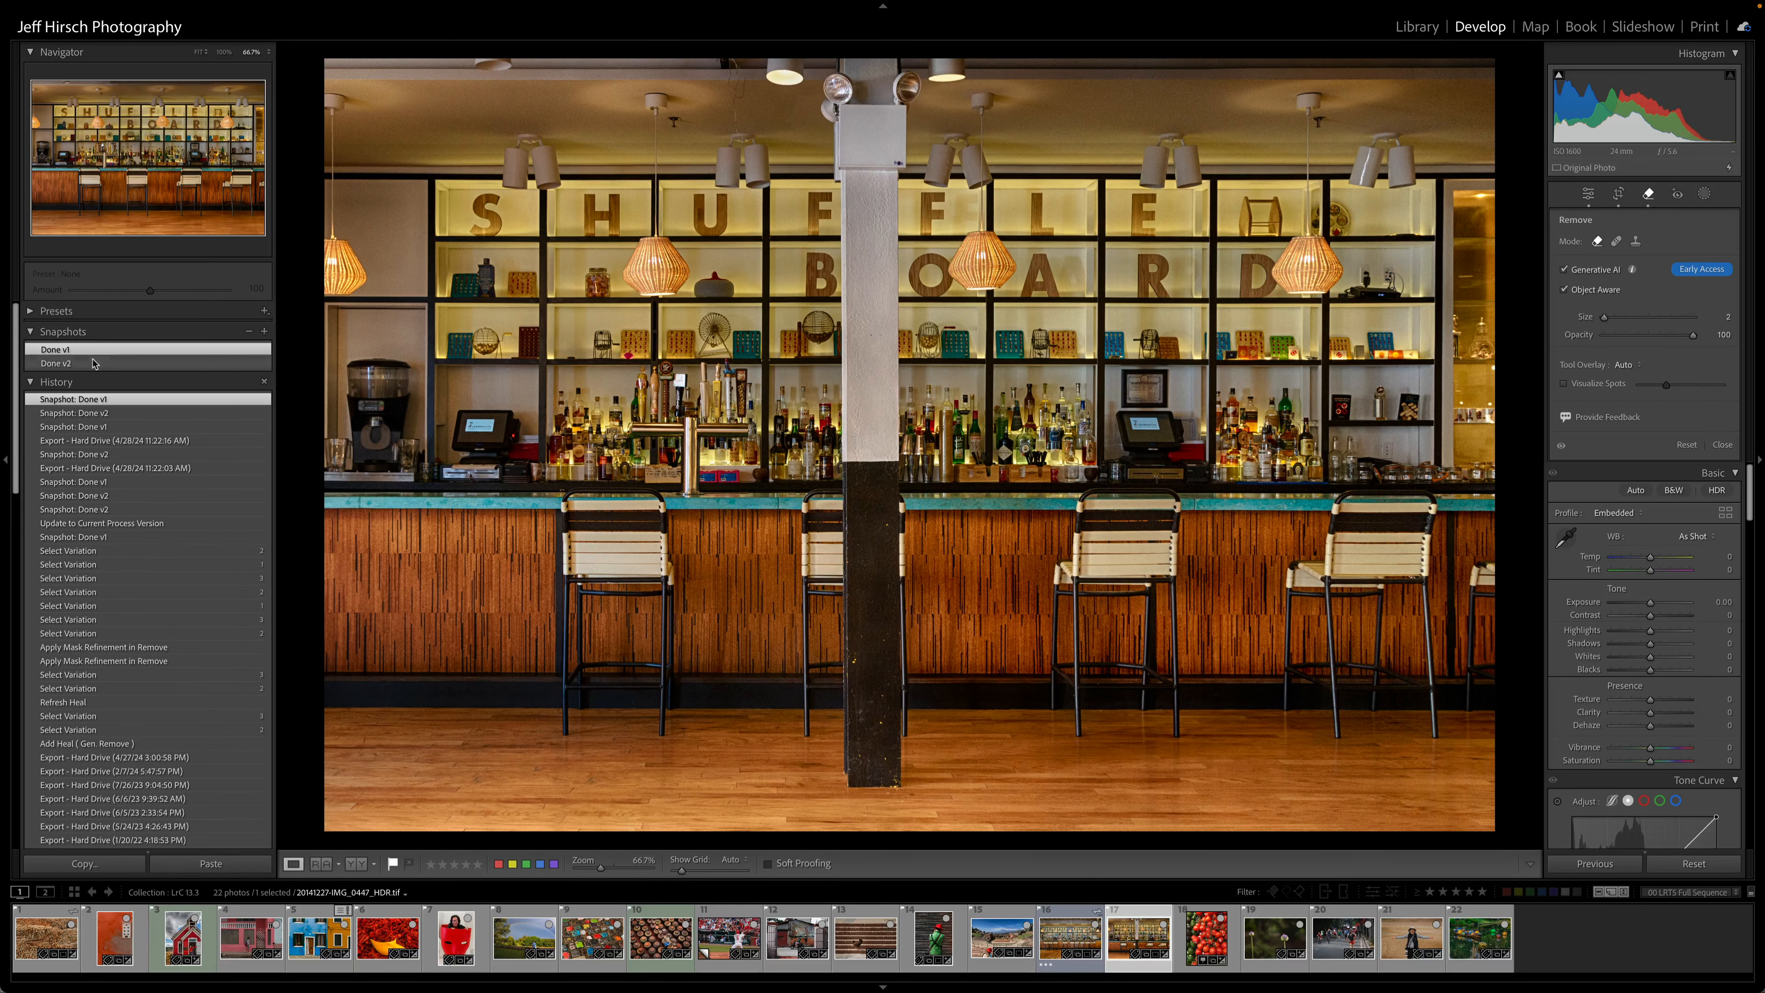